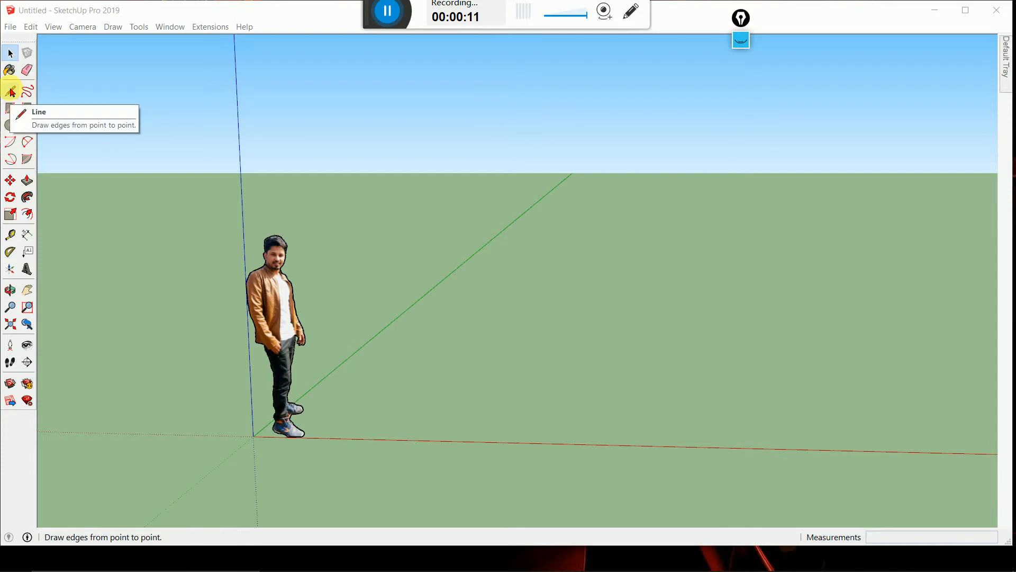
left_click(12, 92)
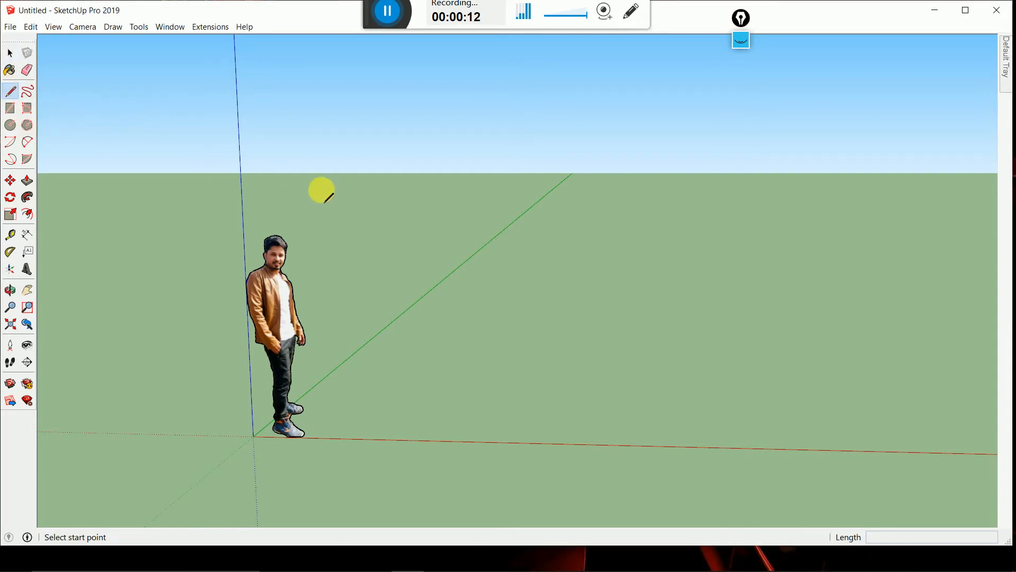
scroll(321, 195, "down", 3)
middle_click_drag(404, 196, 331, 366)
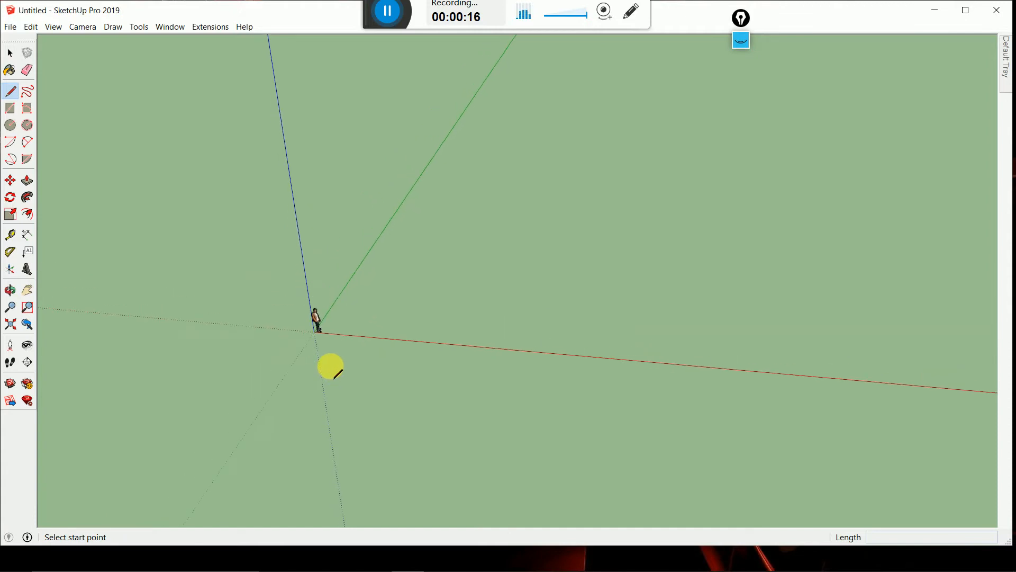
left_click(9, 95)
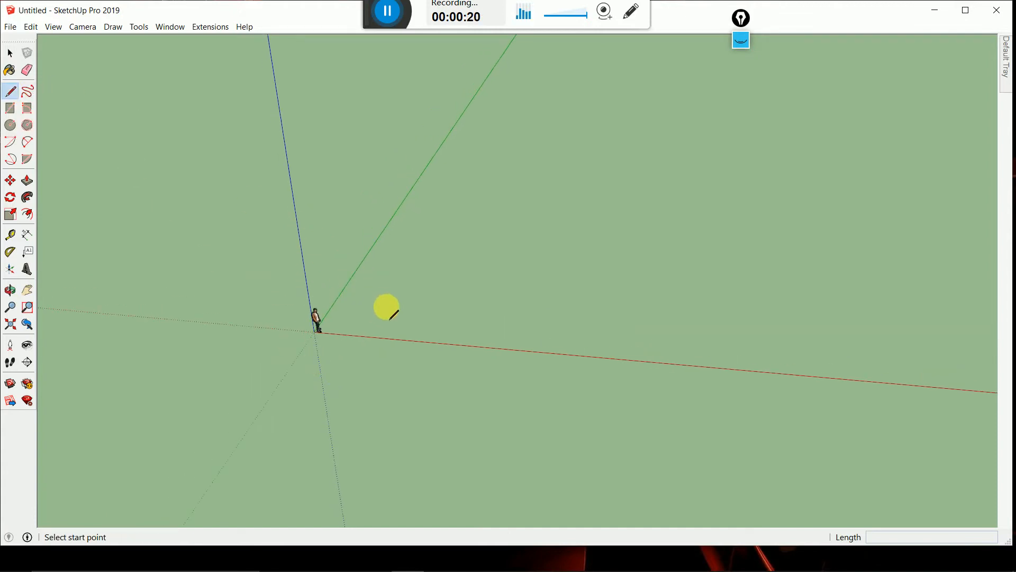
scroll(345, 307, "up", 3)
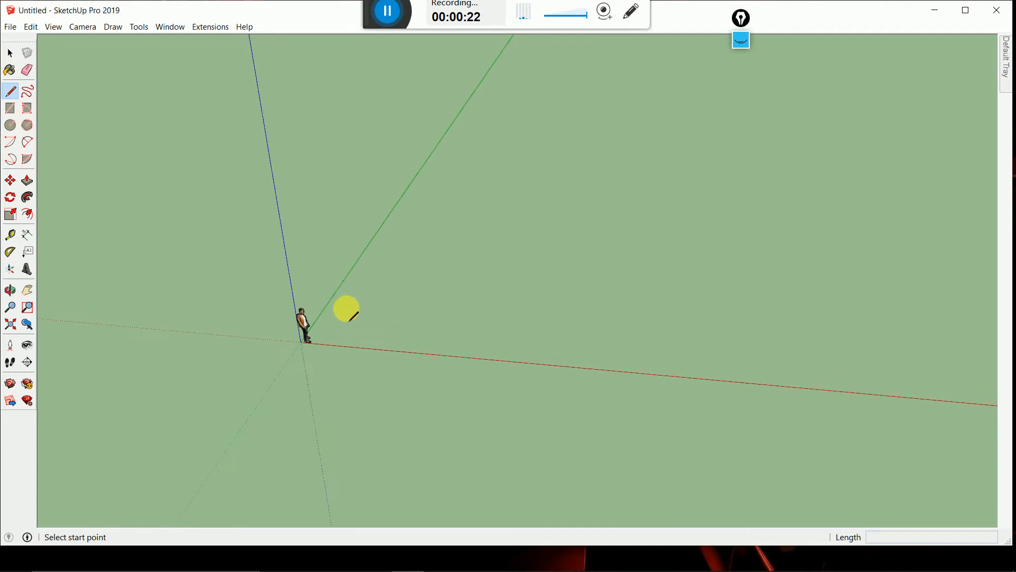
scroll(410, 355, "up", 2)
left_click(364, 321)
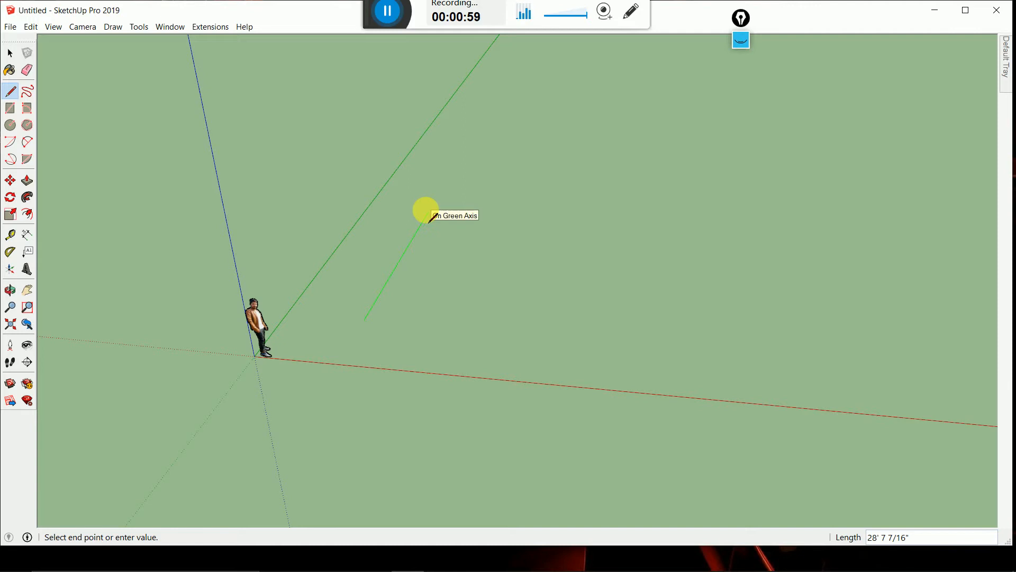
key("Escape")
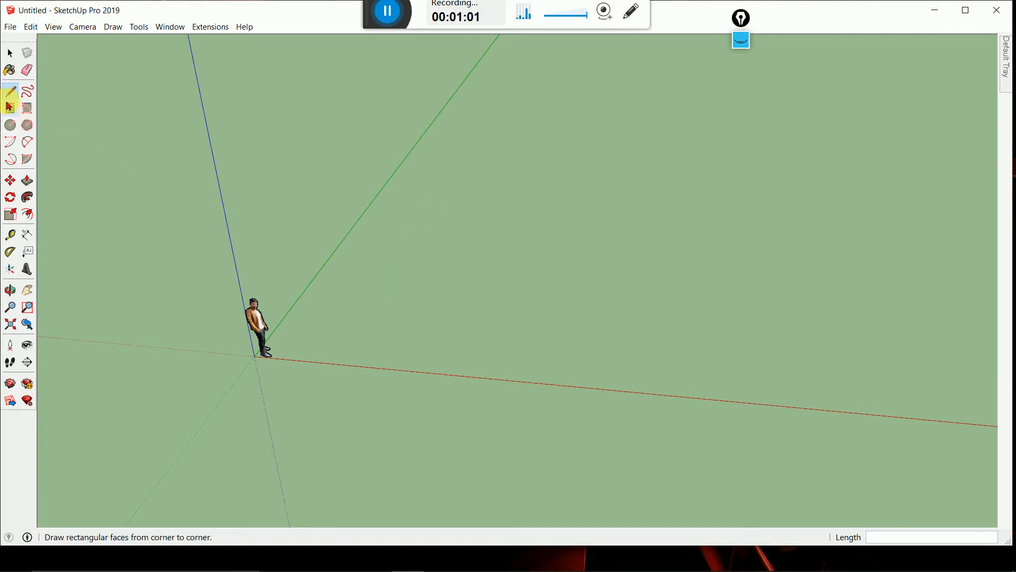
- Mark the green, red and blue axis directions with freehand annotation arrows, and clear all the annotations
left_click(741, 41)
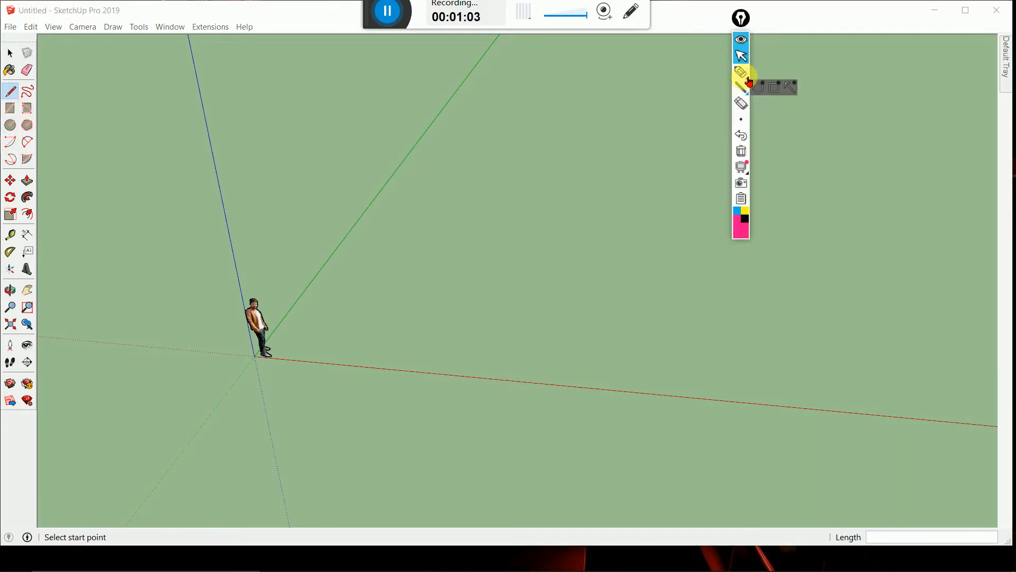
mouse_move(317, 327)
left_mouse_down()
mouse_move(379, 217)
mouse_move(360, 213)
mouse_move(401, 227)
mouse_move(377, 247)
left_mouse_up()
left_click_drag(377, 329, 581, 358)
mouse_move(551, 327)
left_mouse_down()
mouse_move(582, 336)
mouse_move(564, 366)
left_mouse_up()
mouse_move(239, 363)
left_mouse_down()
mouse_move(221, 208)
mouse_move(207, 236)
mouse_move(260, 254)
left_mouse_up()
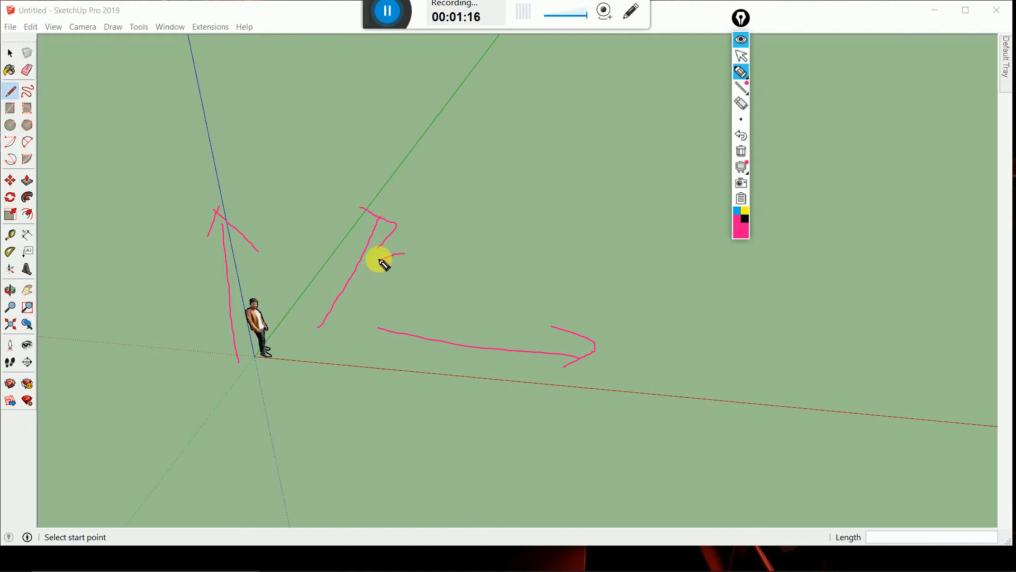
mouse_move(382, 261)
left_mouse_down()
mouse_move(398, 280)
mouse_move(432, 273)
left_mouse_up()
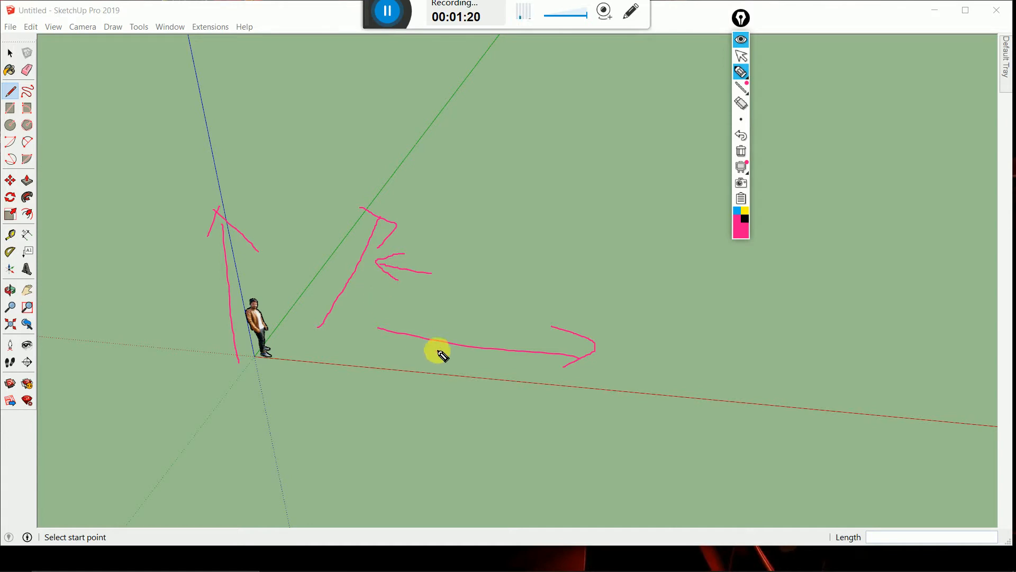
mouse_move(438, 364)
left_mouse_down()
mouse_move(506, 374)
mouse_move(475, 397)
left_mouse_up()
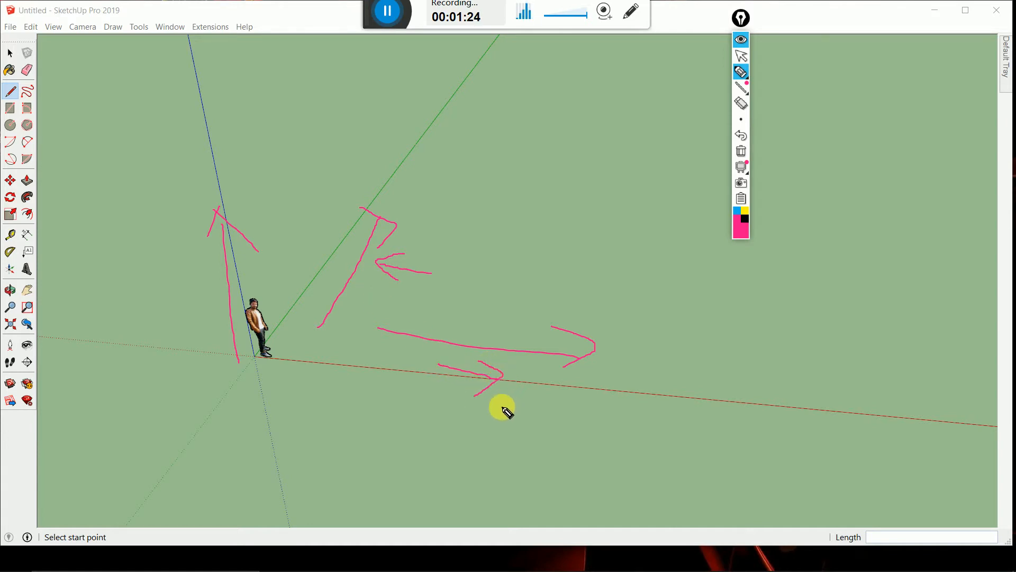
mouse_move(191, 333)
left_mouse_down()
mouse_move(189, 272)
mouse_move(218, 311)
left_mouse_up()
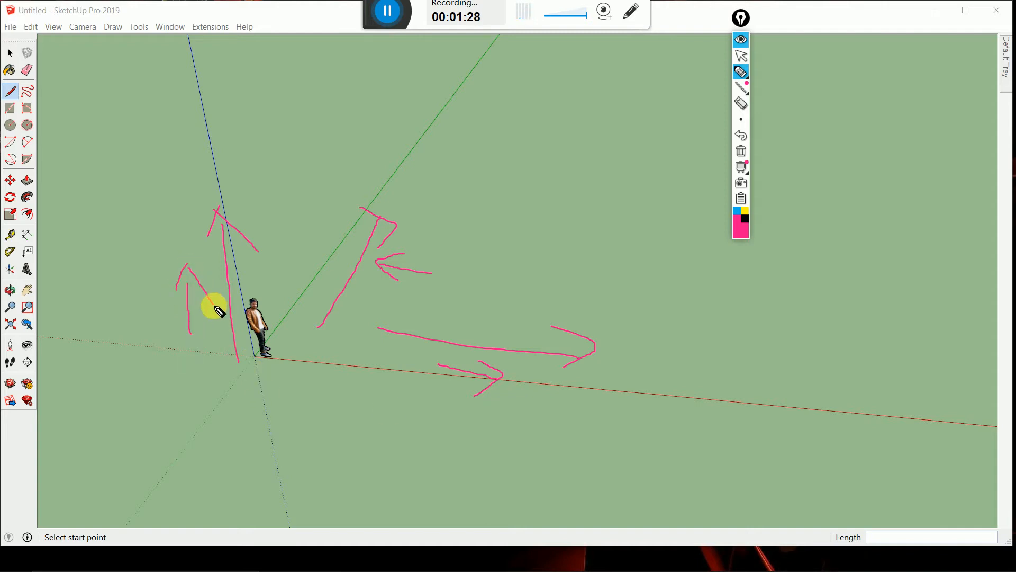
left_click(741, 152)
left_click(741, 38)
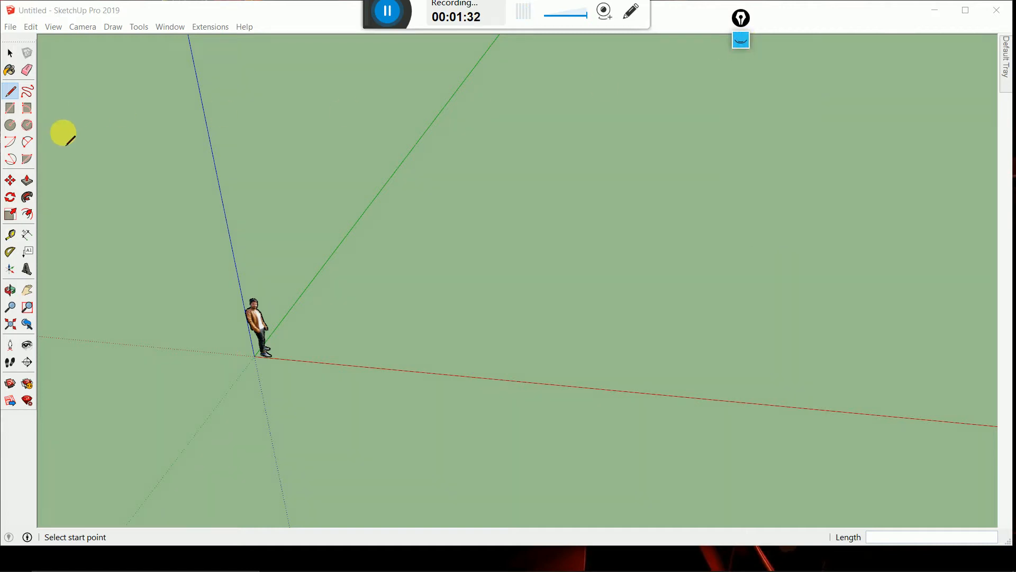
- Draw three connected lines beside the figure, parallel to the green, red and blue axes in turn
left_click(364, 339)
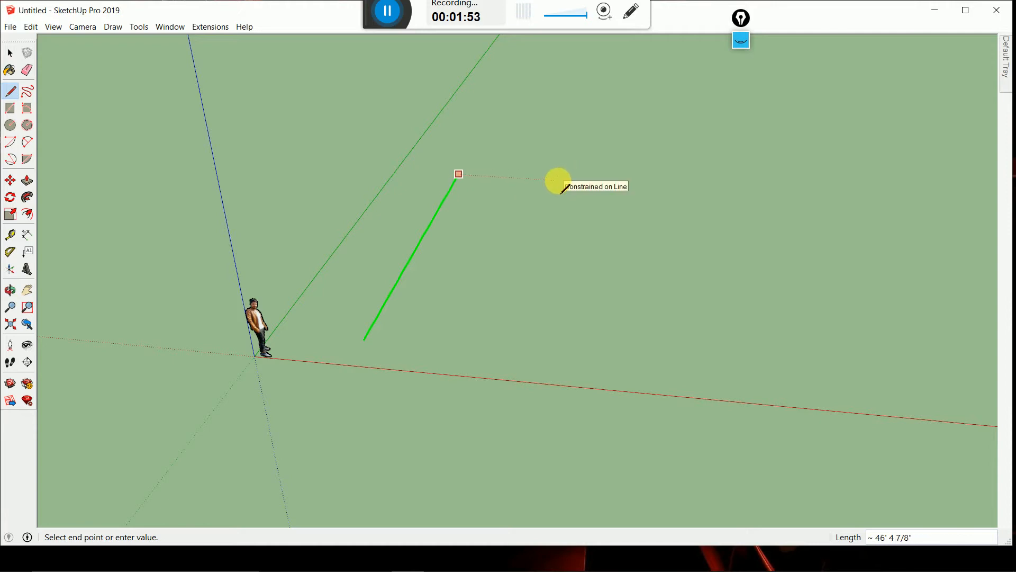
left_click(562, 192)
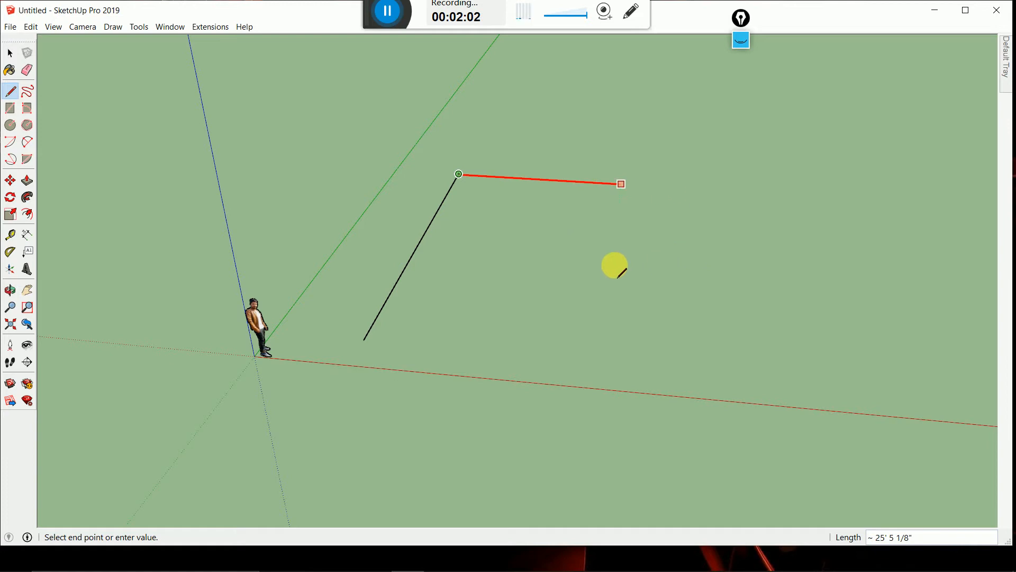
left_click(647, 267)
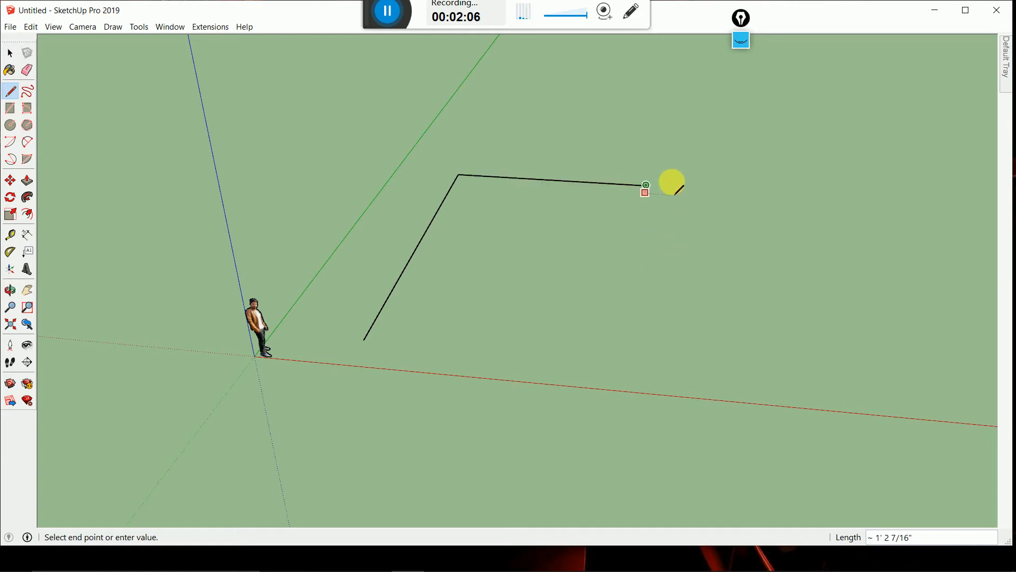
left_click(672, 76)
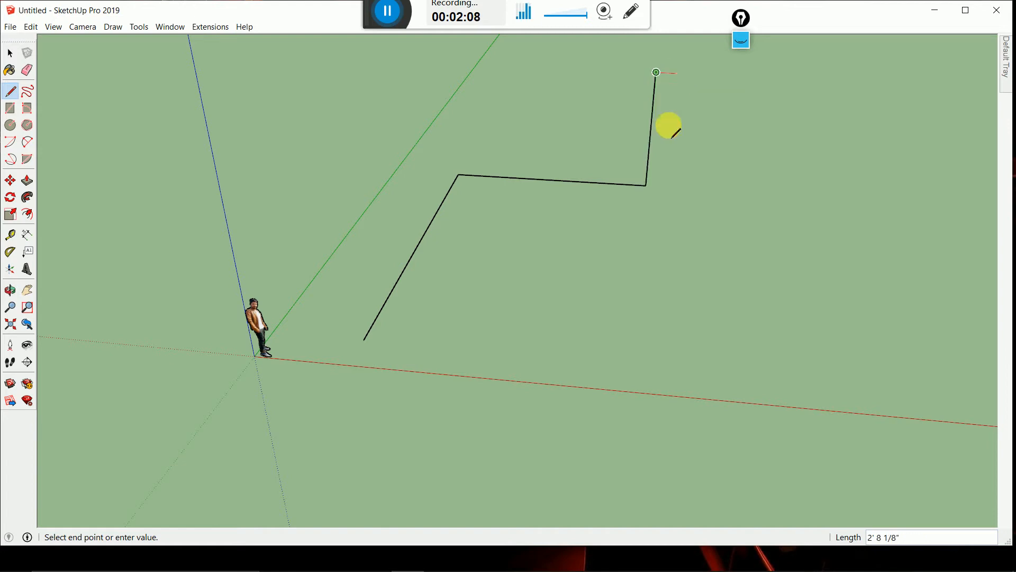
left_click(43, 84)
left_click(9, 53)
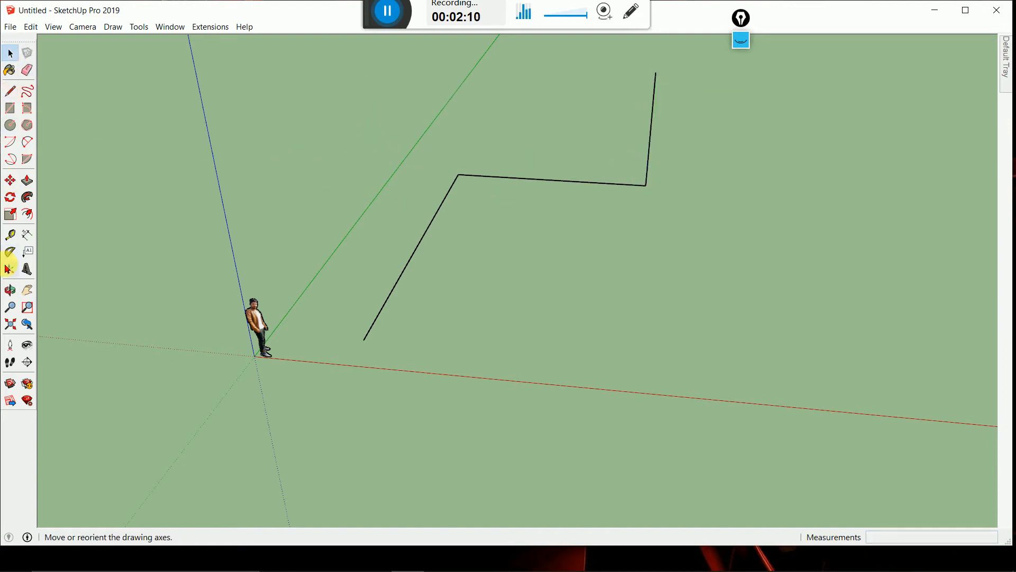
- Check the three connected lines from several angles and delete them all
left_click(10, 290)
left_click_drag(497, 361, 558, 241)
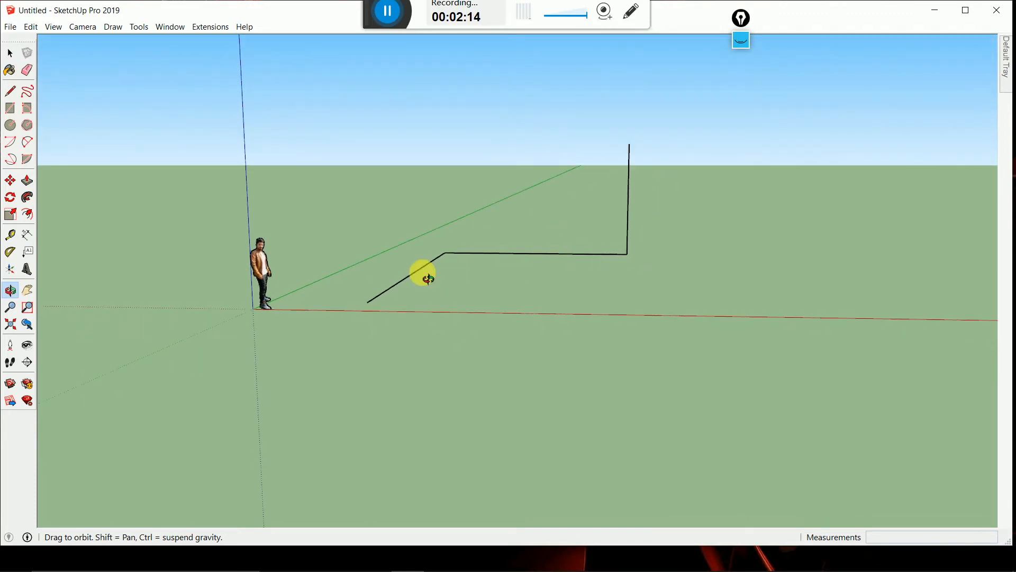
left_click_drag(465, 264, 525, 361)
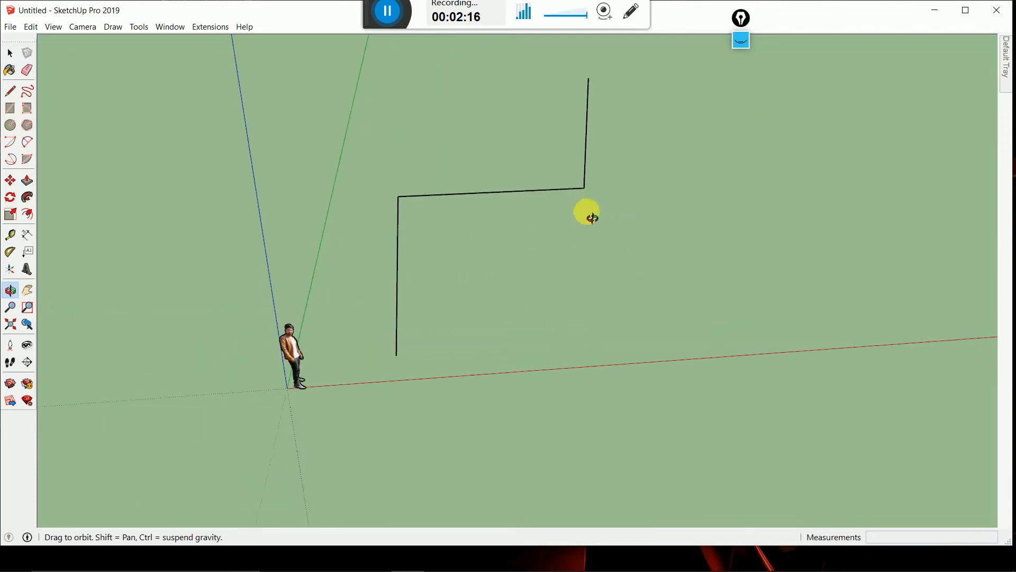
left_click_drag(587, 214, 583, 176)
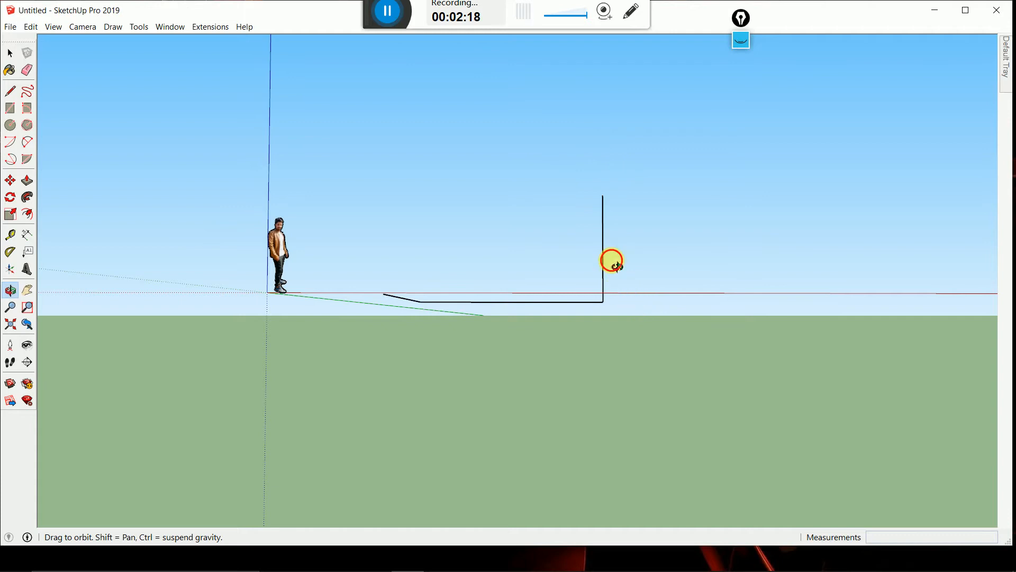
left_click_drag(612, 261, 302, 281)
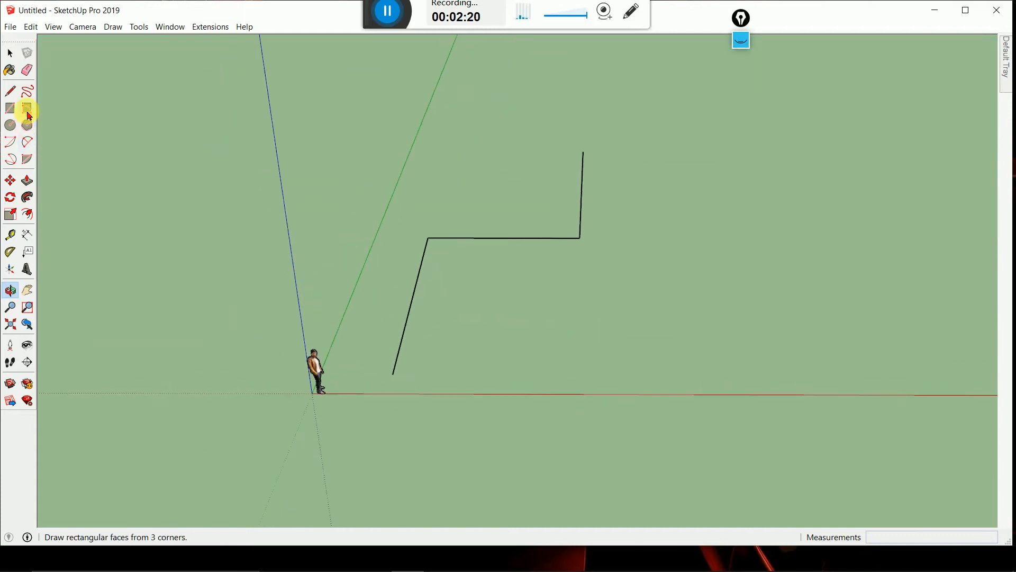
left_click(10, 53)
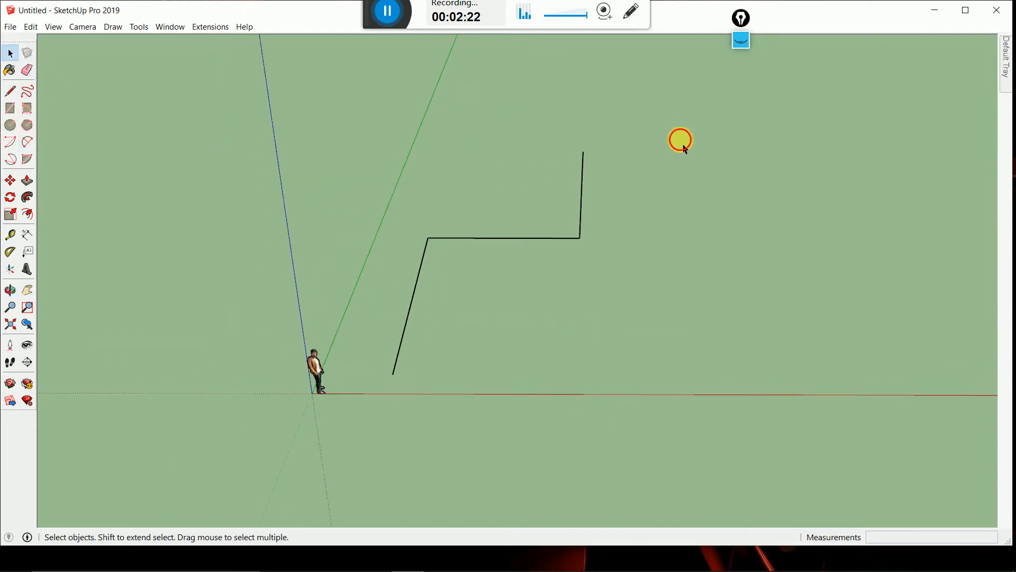
left_click_drag(686, 127, 408, 356)
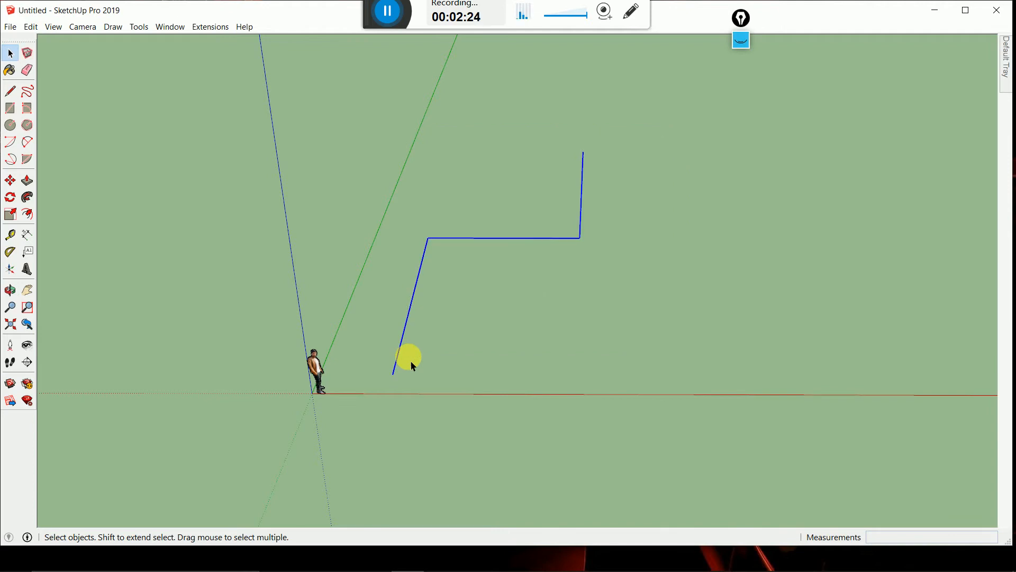
key("Delete")
- Draw a 30' line parallel to the green axis beside the figure, continued by a 60' line parallel to the red axis
middle_click_drag(411, 363, 496, 263)
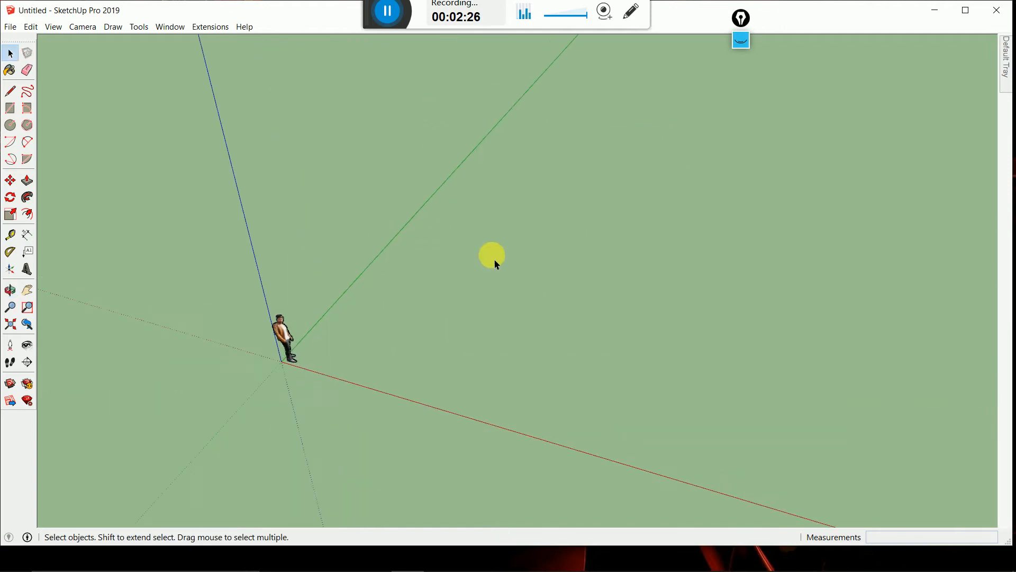
left_click(10, 92)
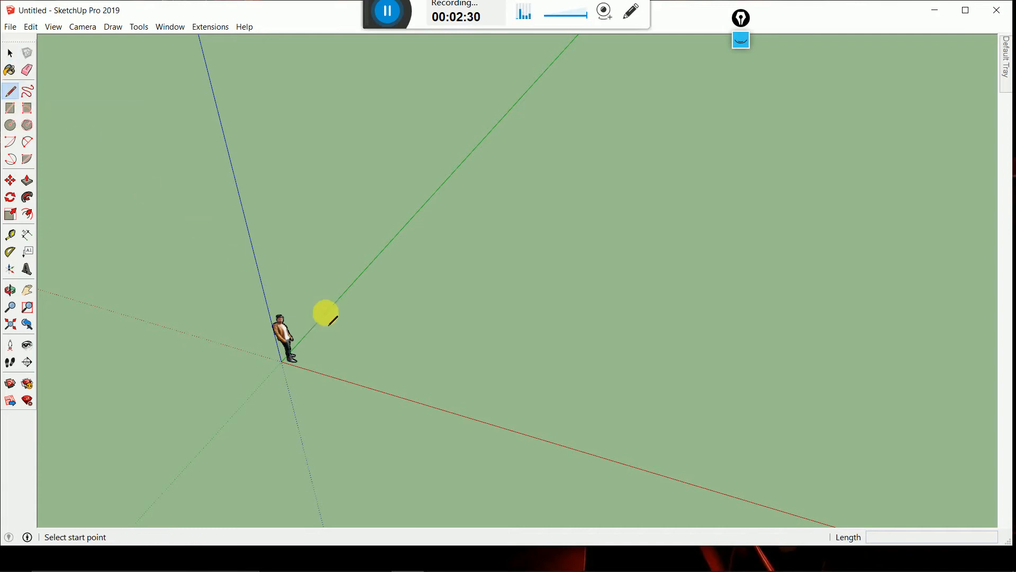
left_click(378, 349)
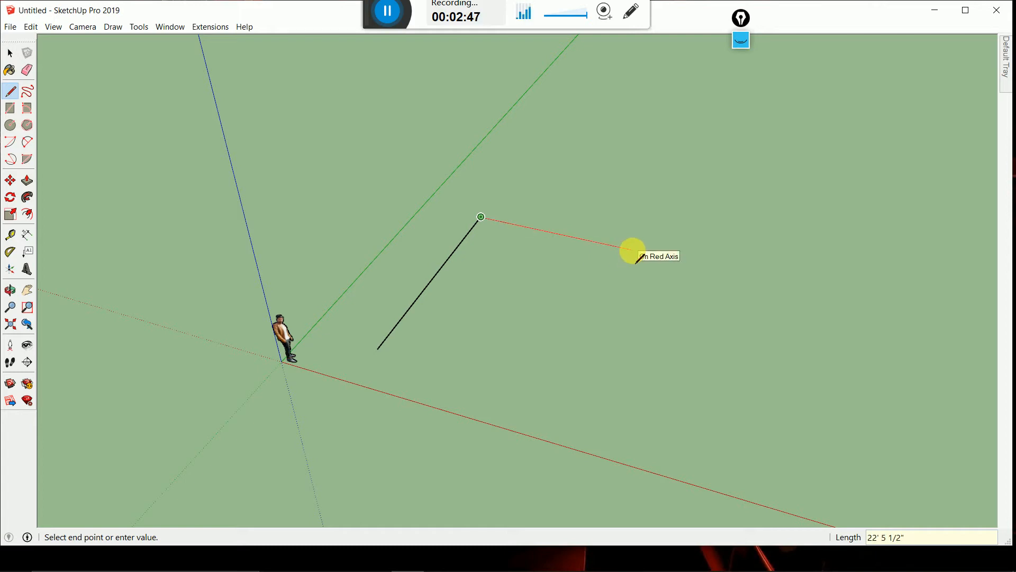
key("shift")
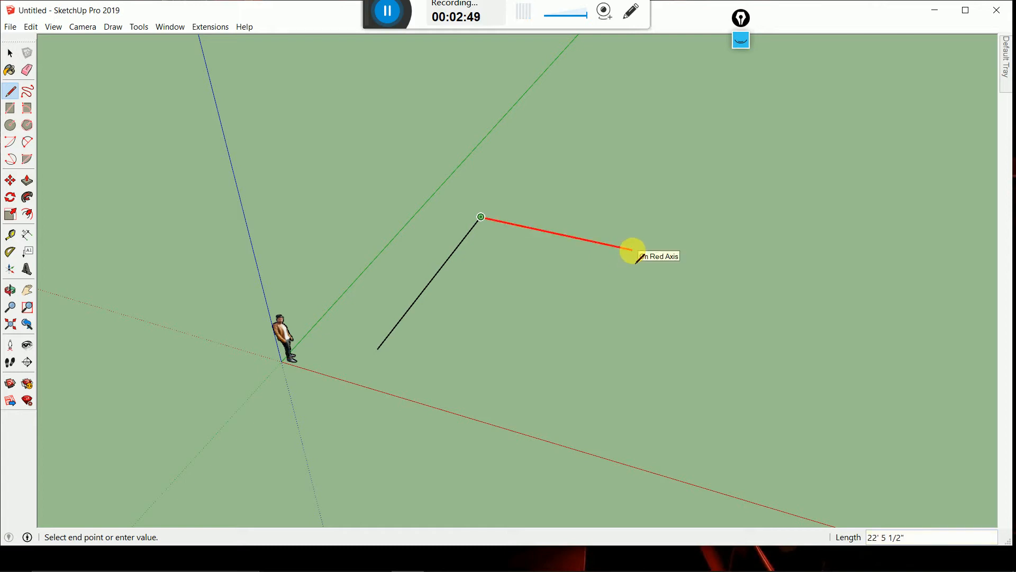
key("Return")
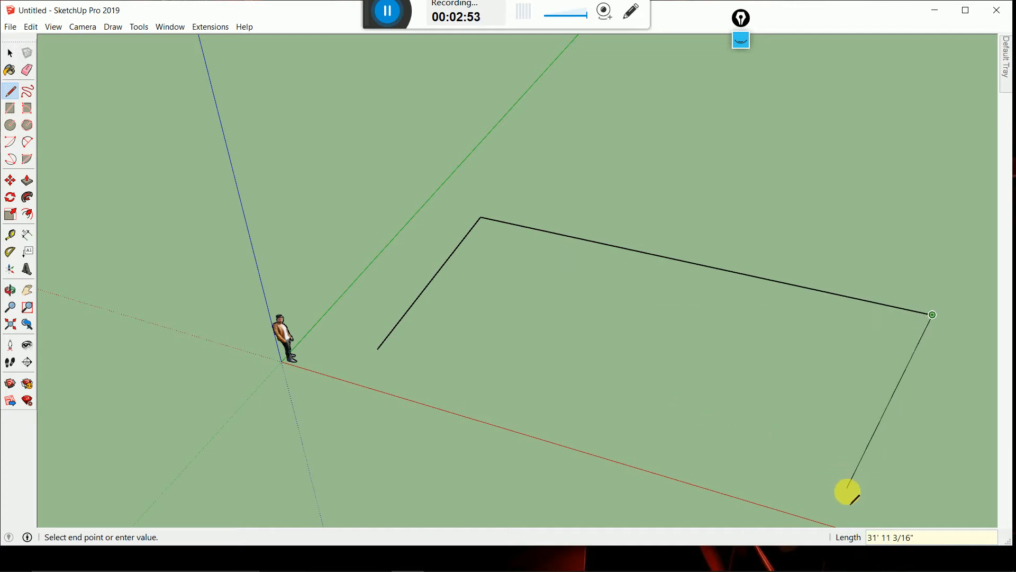
- Close the rectangle with a 30' line locked to the green axis and a 60' line back to the starting point
scroll(161, 294, "down", 3)
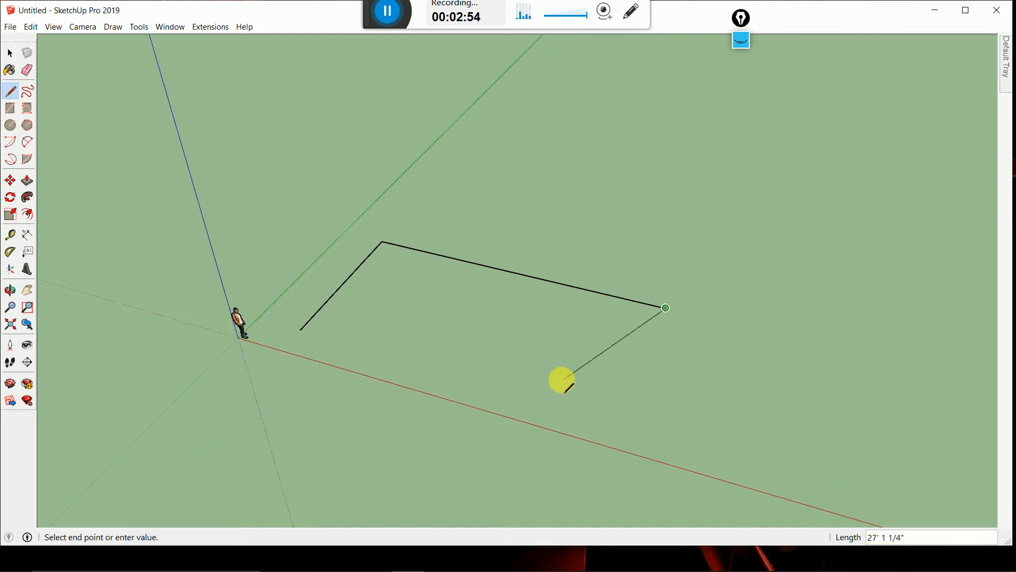
key("Left")
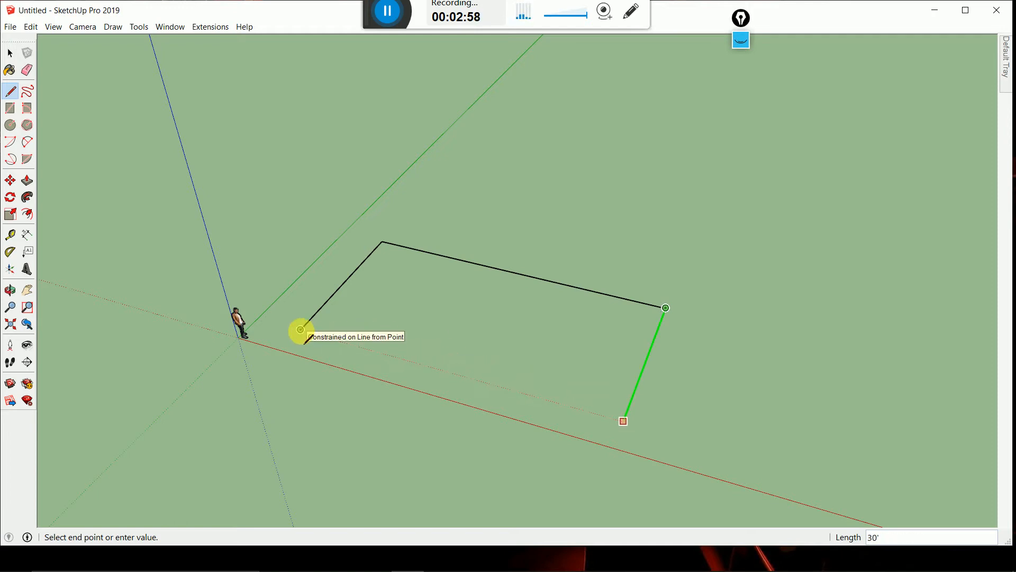
left_click(300, 330)
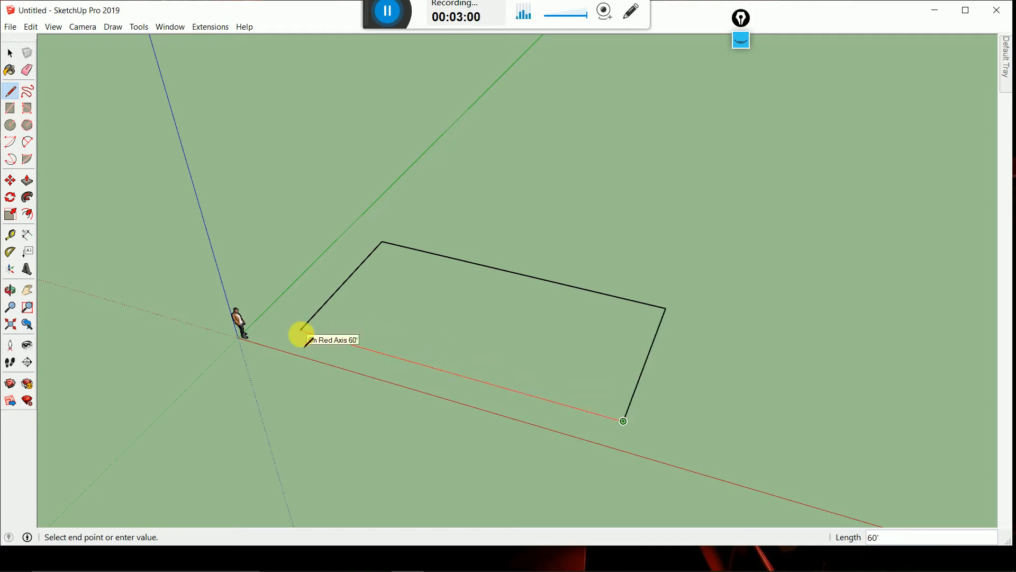
left_click(300, 330)
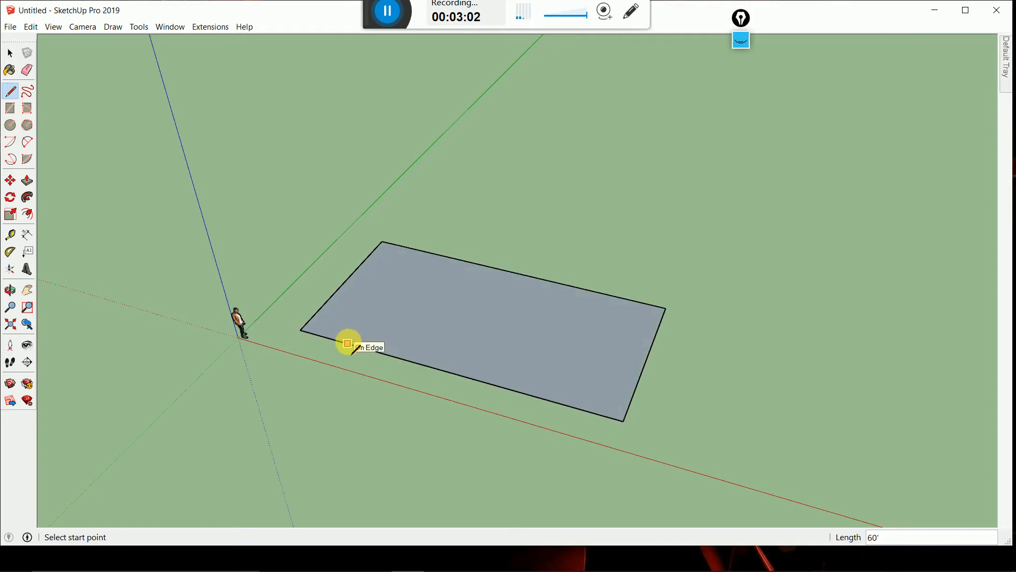
- Dimension the rectangle's short edge nearest the figure, placing the dimension outside the face
left_click(10, 53)
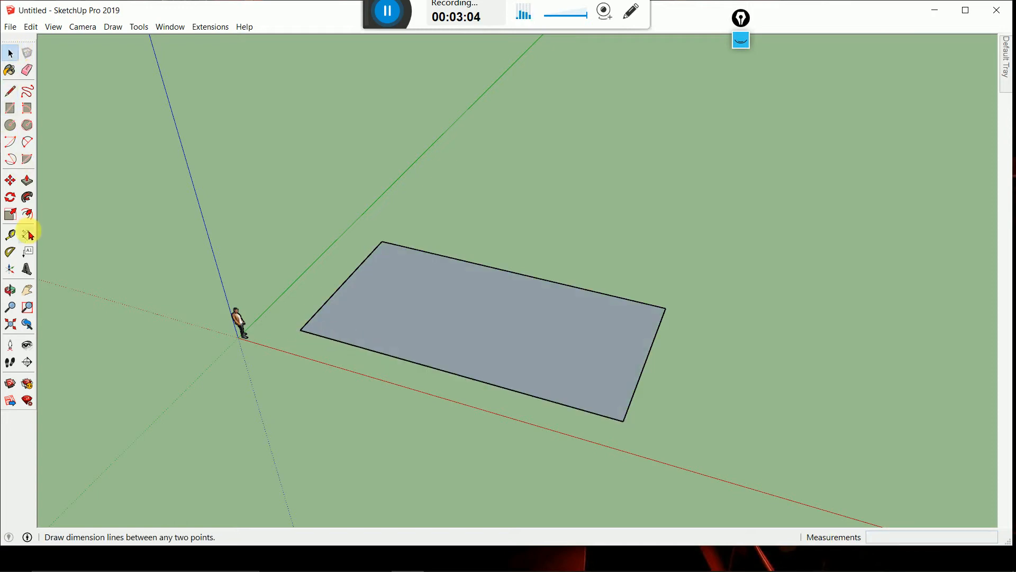
left_click(28, 235)
left_click(306, 332)
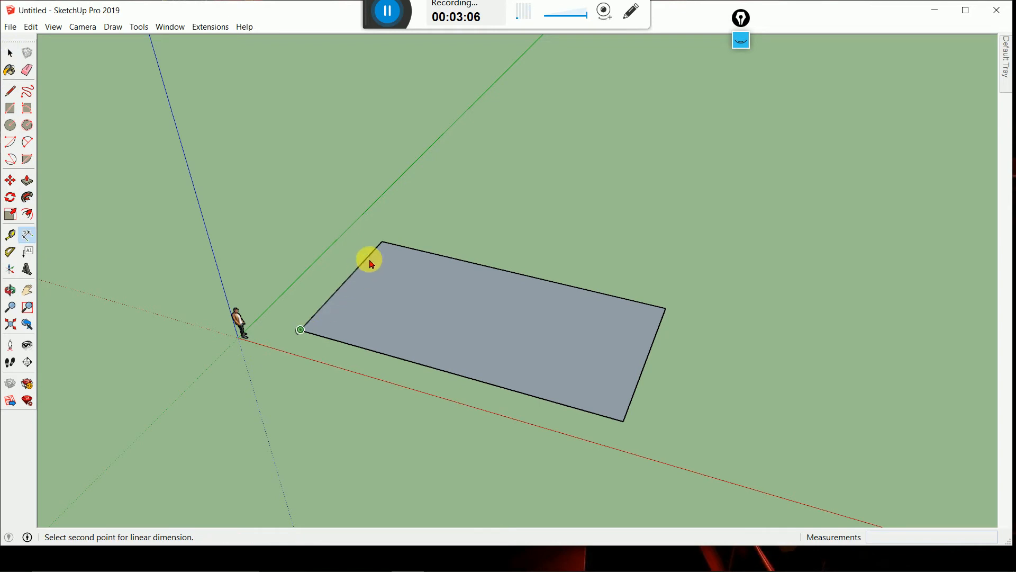
left_click(382, 243)
left_click(345, 239)
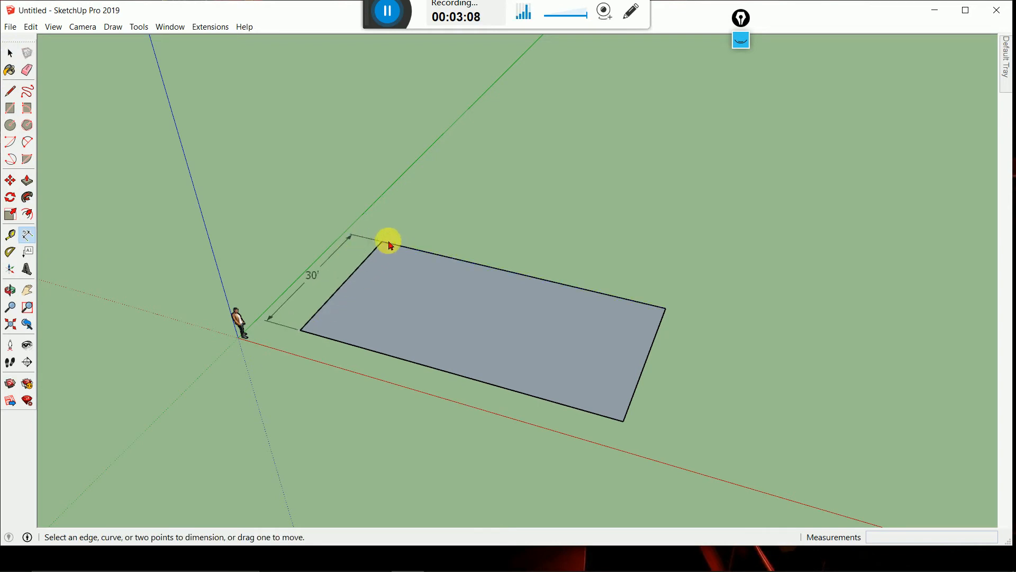
- Dimension the rectangle's long edge farthest from the red axis, placing the dimension outside the face
left_click(382, 243)
left_click(665, 308)
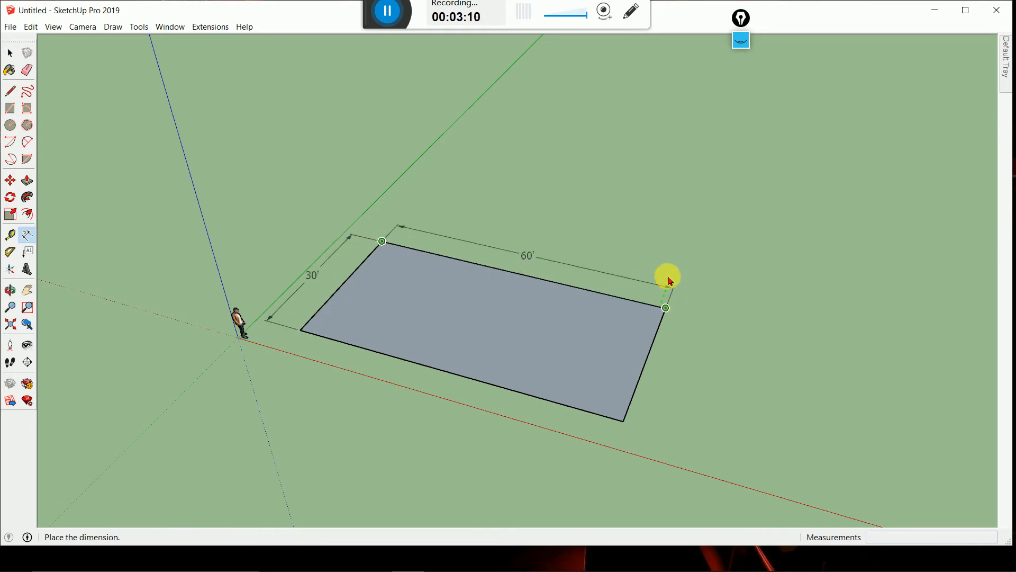
left_click(666, 276)
left_click(9, 52)
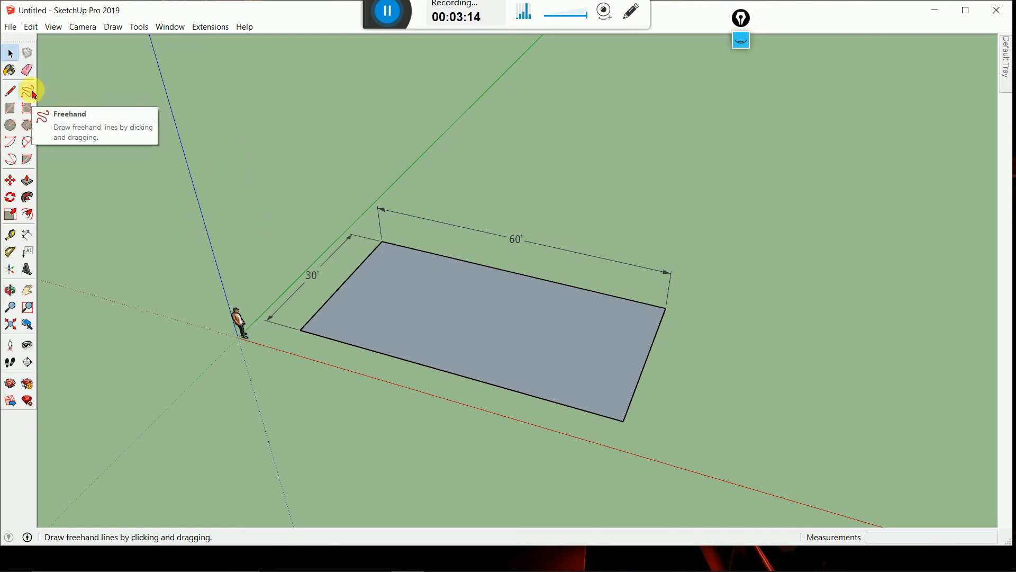
- Draw a closed, irregular freehand shape beside the dimensioned rectangle, crossing the red axis and ending at its starting point
scroll(445, 317, "down", 5)
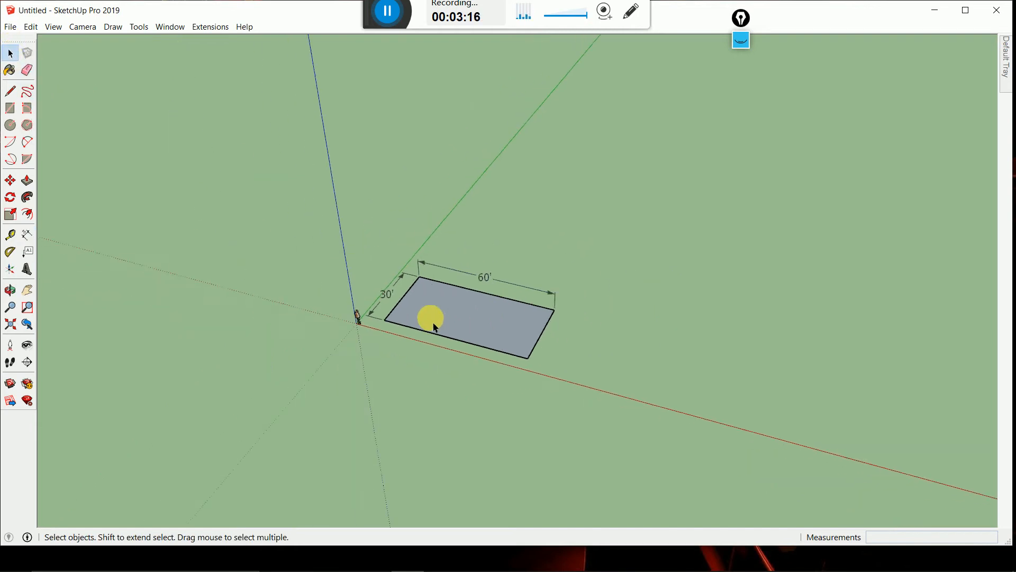
scroll(492, 324, "up", 5)
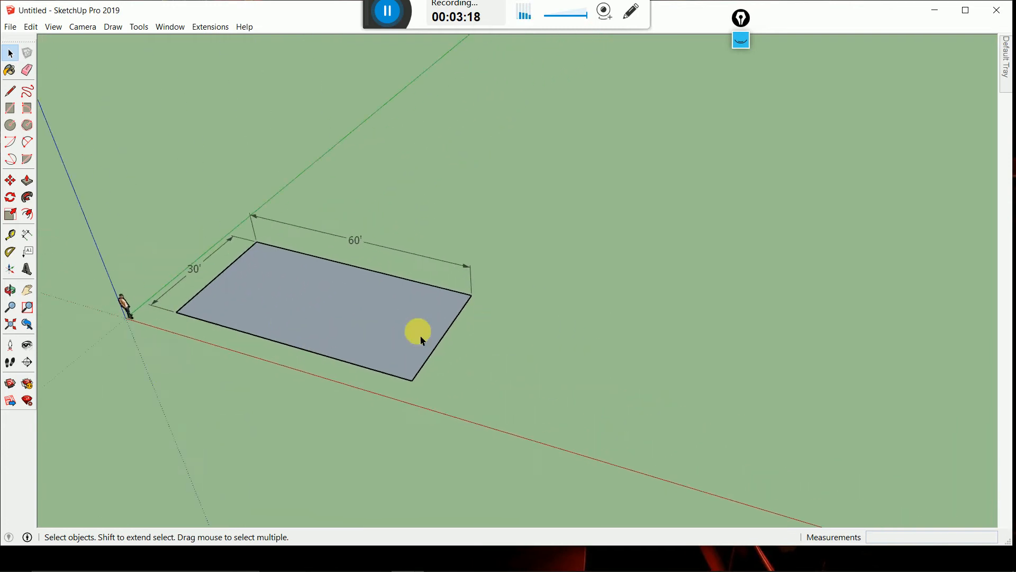
scroll(311, 366, "down", 3)
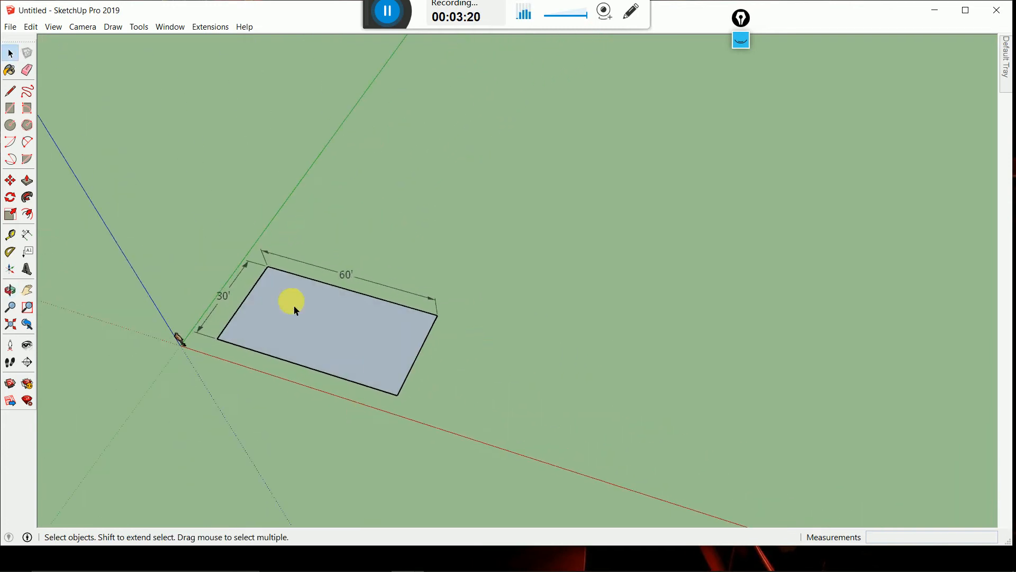
left_click(33, 98)
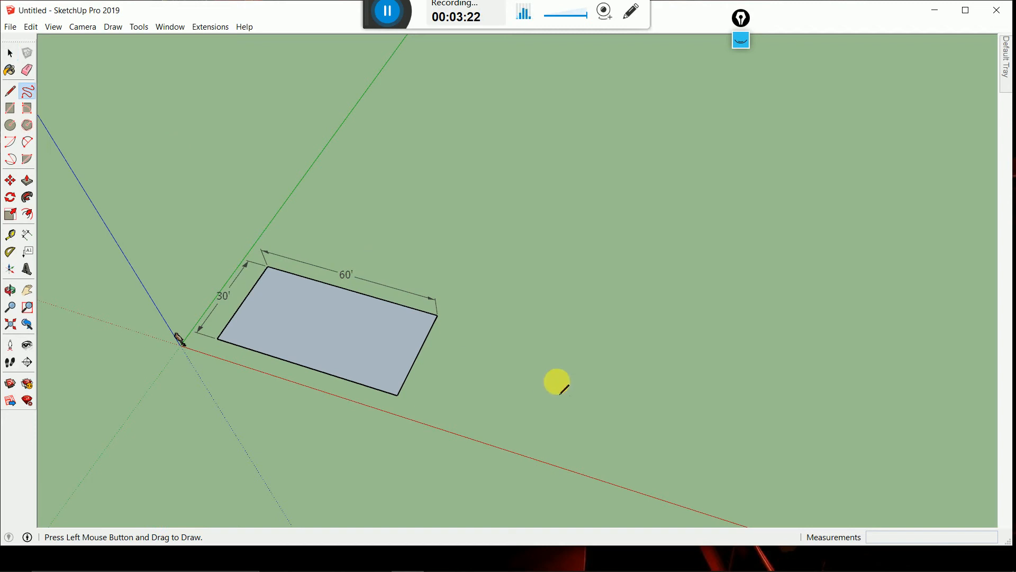
mouse_move(556, 380)
left_mouse_down()
mouse_move(513, 342)
mouse_move(535, 287)
mouse_move(744, 159)
mouse_move(907, 259)
mouse_move(879, 372)
mouse_move(667, 408)
mouse_move(456, 473)
mouse_move(517, 408)
mouse_move(555, 389)
left_mouse_up()
- Draw a second, much larger closed freehand shape beyond the first one, crossing the red axis and ending at its starting point
scroll(416, 302, "down", 6)
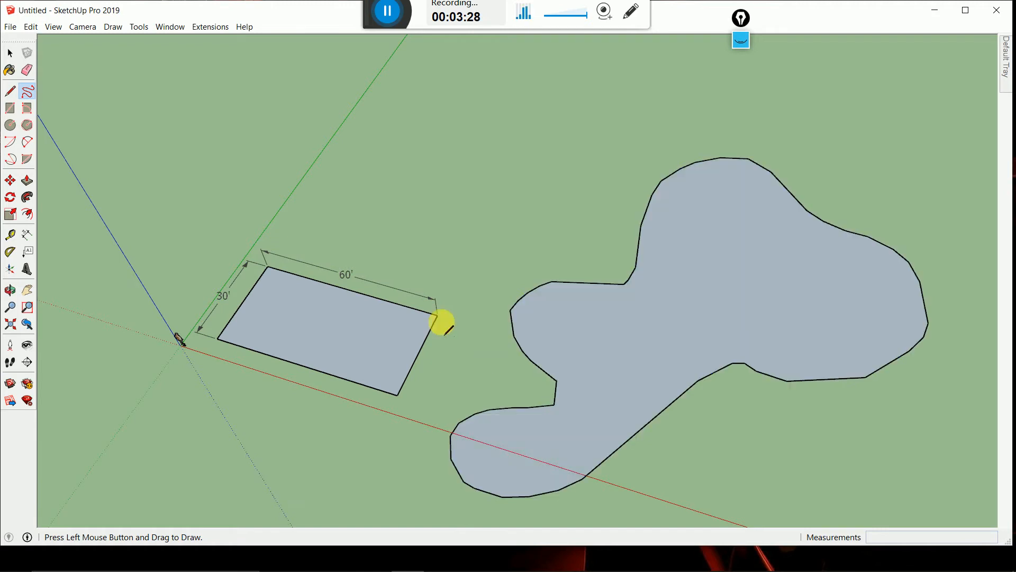
middle_click_drag(469, 377, 532, 345)
scroll(518, 314, "up", 4)
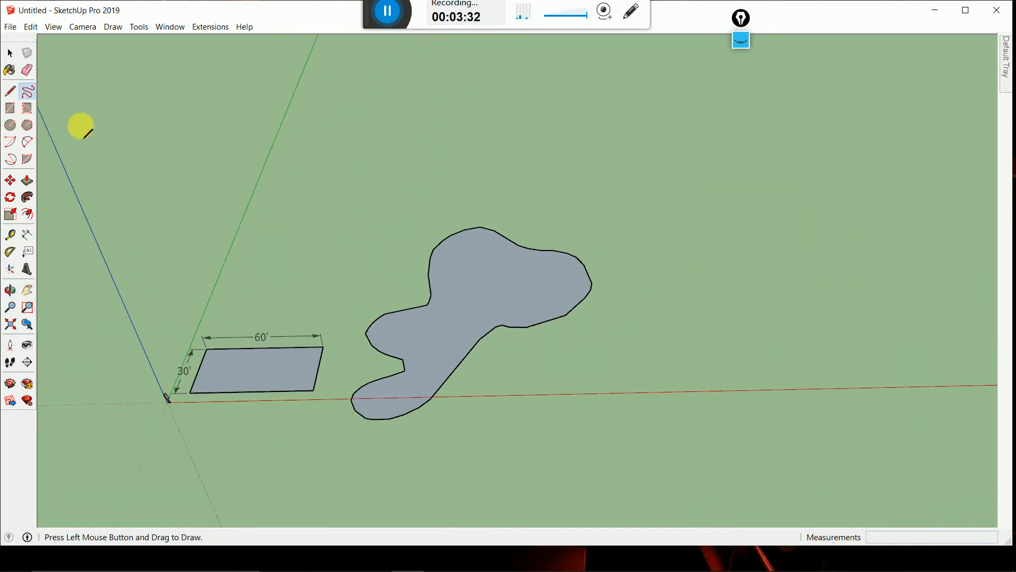
scroll(225, 316, "down", 3)
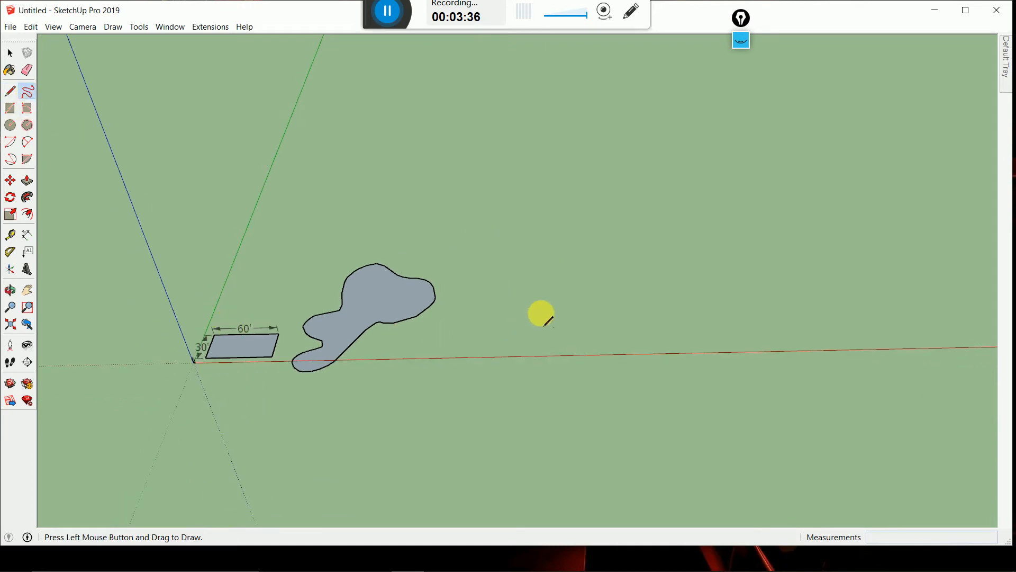
mouse_move(541, 314)
left_mouse_down()
mouse_move(545, 286)
mouse_move(524, 241)
mouse_move(501, 224)
left_mouse_up()
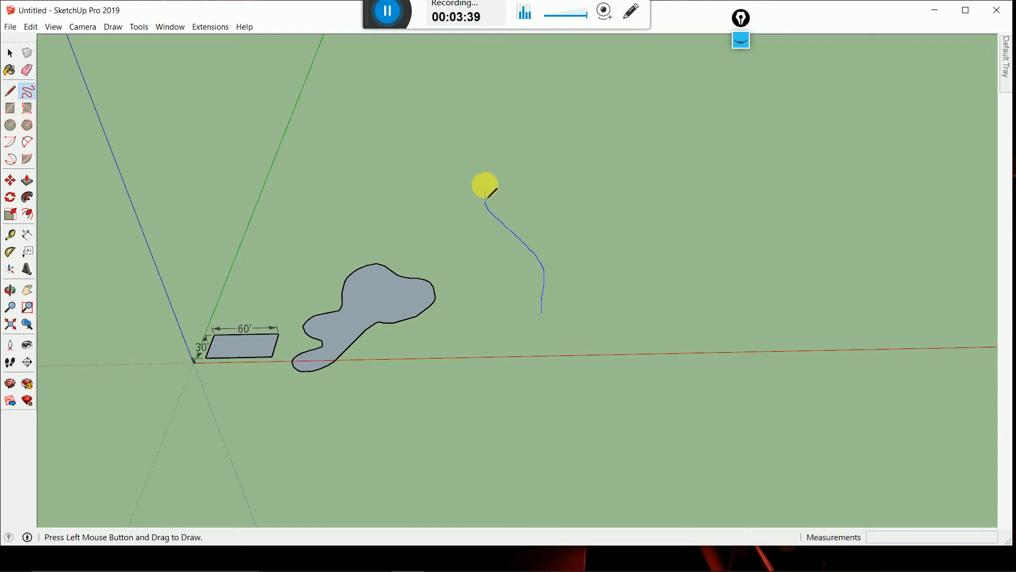
mouse_move(502, 163)
left_mouse_down()
mouse_move(549, 157)
mouse_move(665, 174)
mouse_move(737, 143)
mouse_move(814, 159)
mouse_move(868, 277)
mouse_move(785, 377)
mouse_move(724, 293)
mouse_move(628, 371)
mouse_move(474, 463)
mouse_move(430, 388)
mouse_move(454, 348)
mouse_move(506, 333)
left_mouse_up()
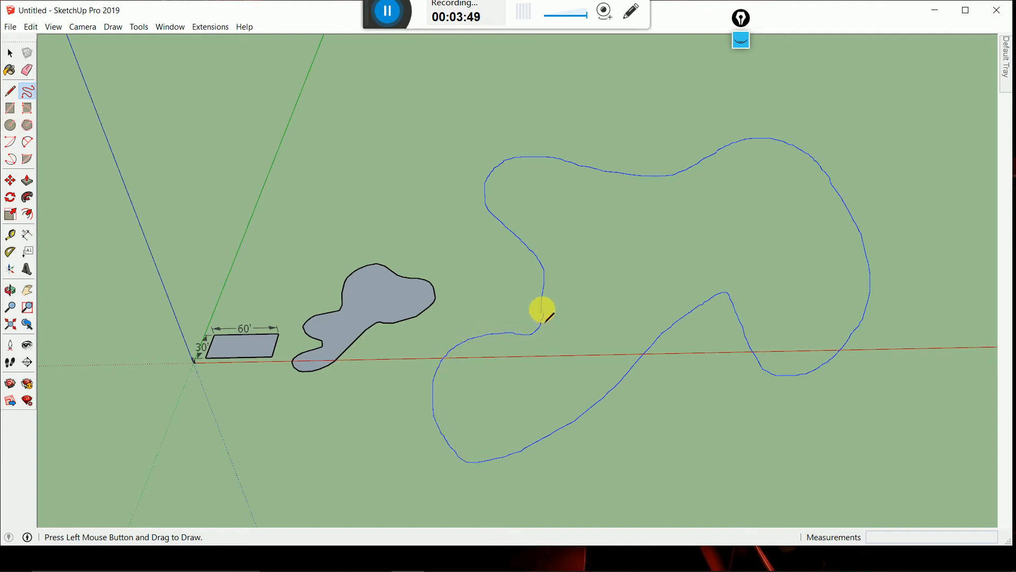
left_click_drag(544, 319, 540, 311)
mouse_move(601, 431)
middle_mouse_down()
mouse_move(589, 285)
mouse_move(533, 279)
mouse_move(517, 324)
mouse_move(508, 442)
mouse_move(492, 418)
middle_mouse_up()
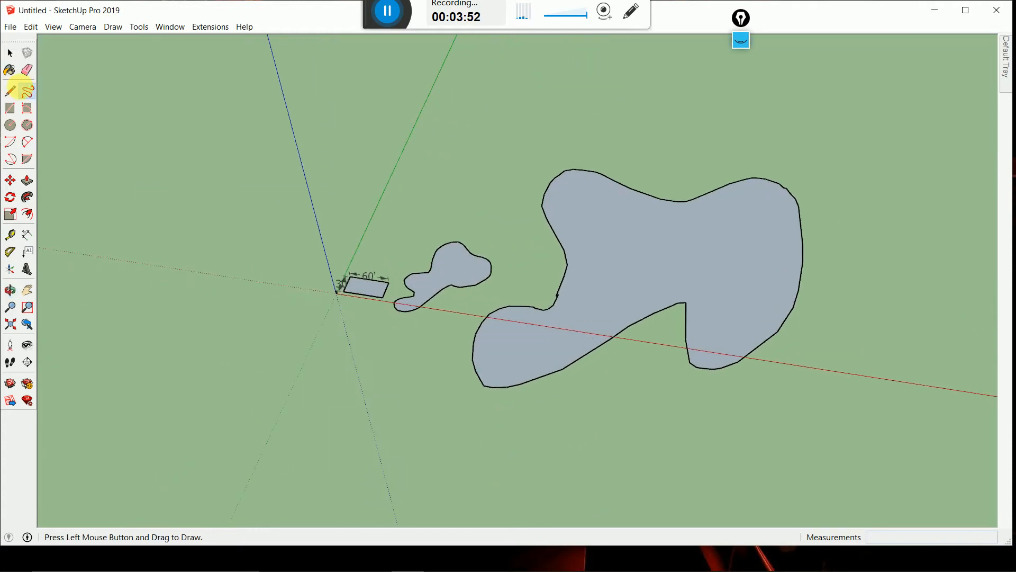
- Delete the dimensioned rectangle and both freehand shapes together, keeping the figure at the origin
left_click(10, 53)
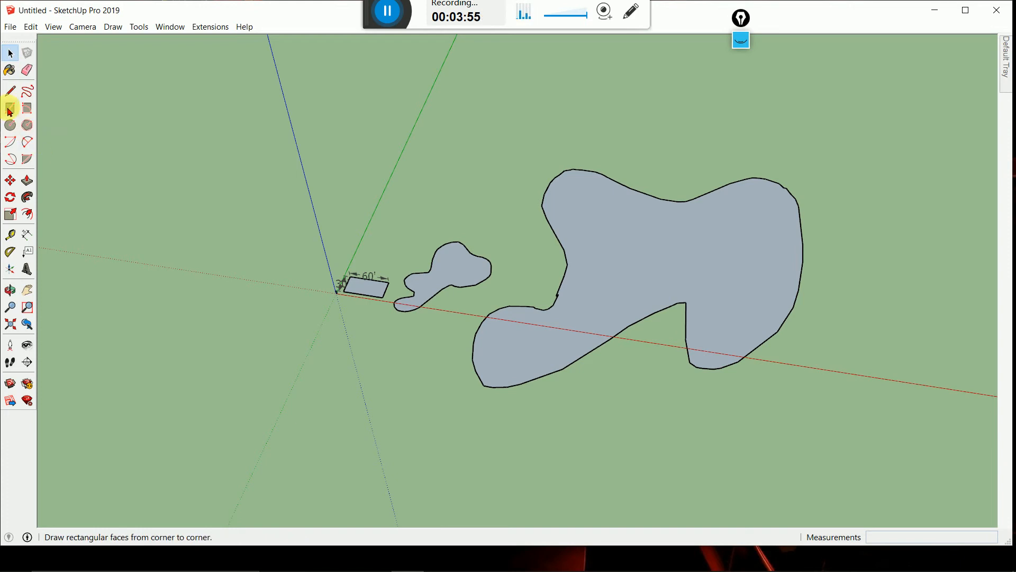
scroll(333, 283, "down", 1)
mouse_move(804, 138)
left_mouse_down()
mouse_move(703, 231)
mouse_move(346, 411)
left_mouse_up()
key("Delete")
- Draw a 30' by 60' rectangle on the ground near the figure with the Rectangle tool
scroll(328, 264, "up", 3)
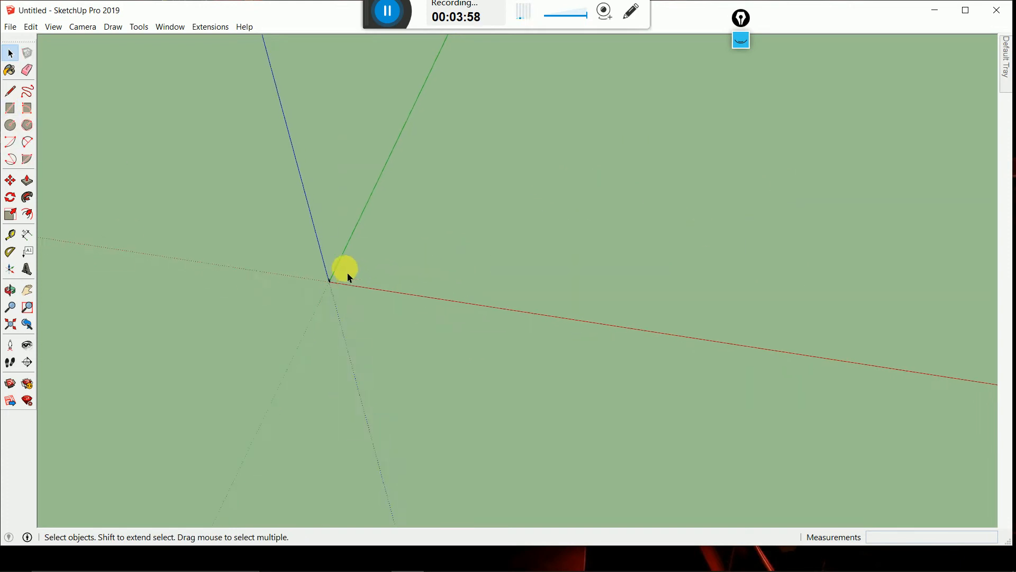
middle_click_drag(322, 303, 305, 353)
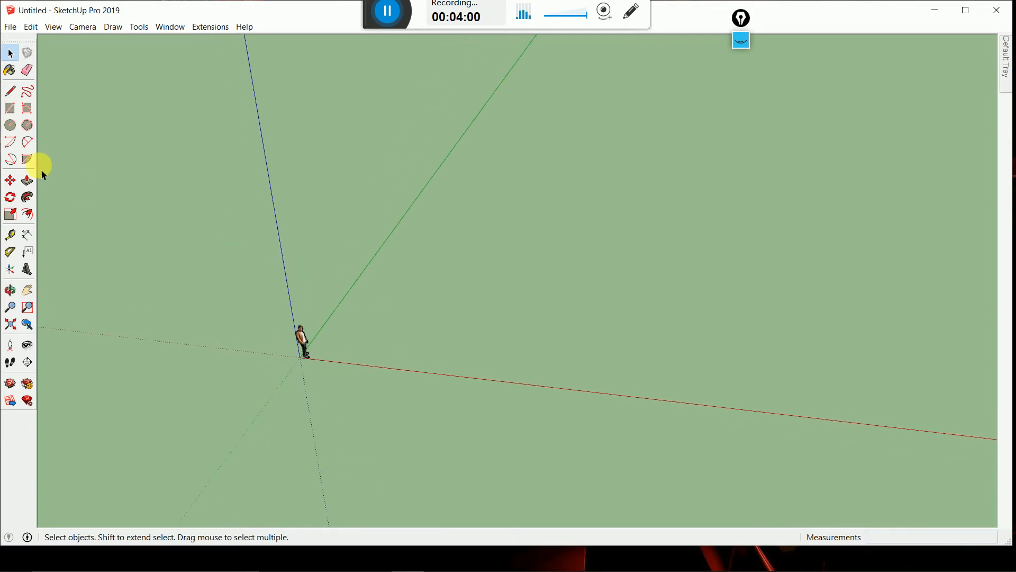
left_click(11, 110)
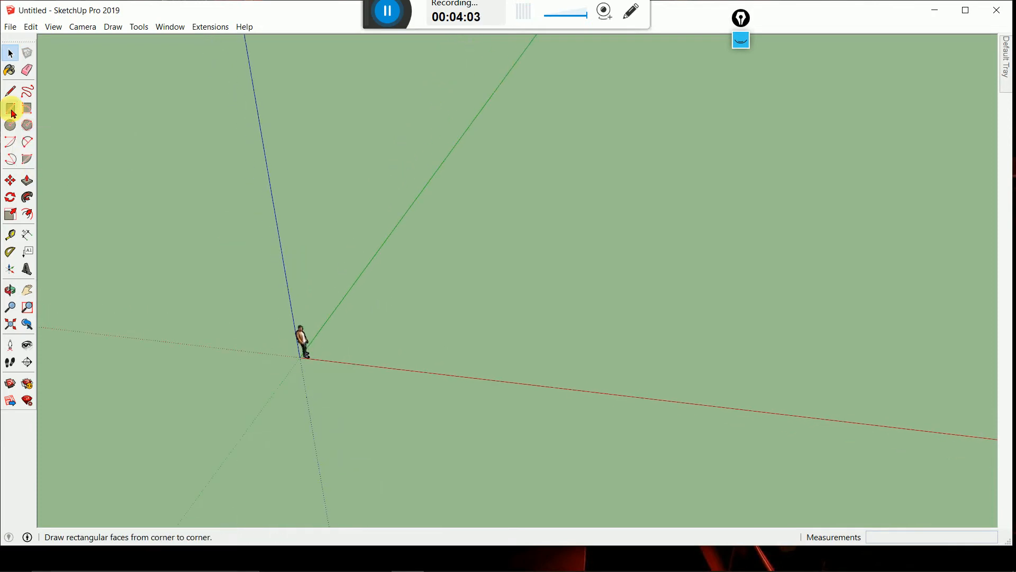
left_click(413, 326)
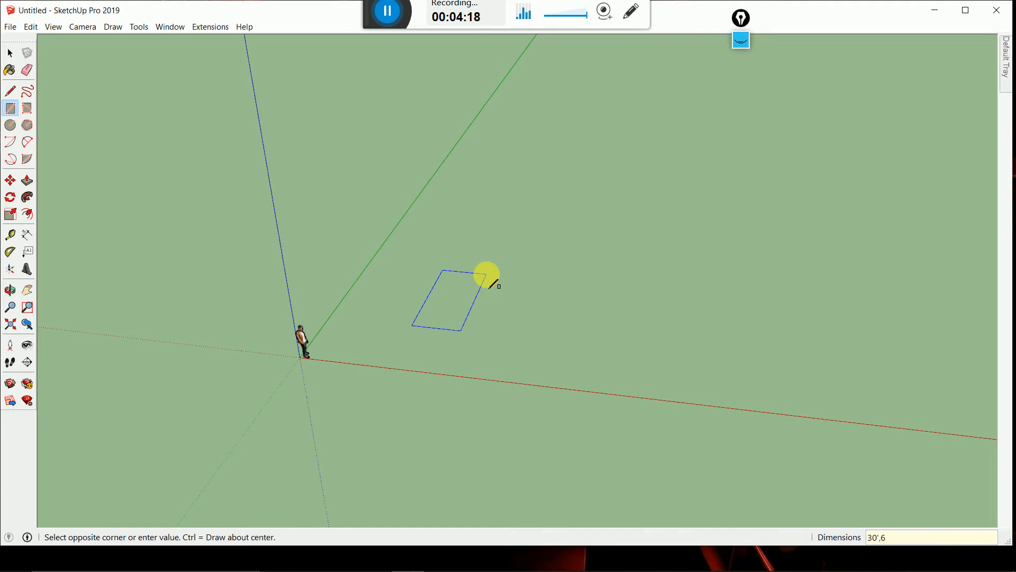
key("Return")
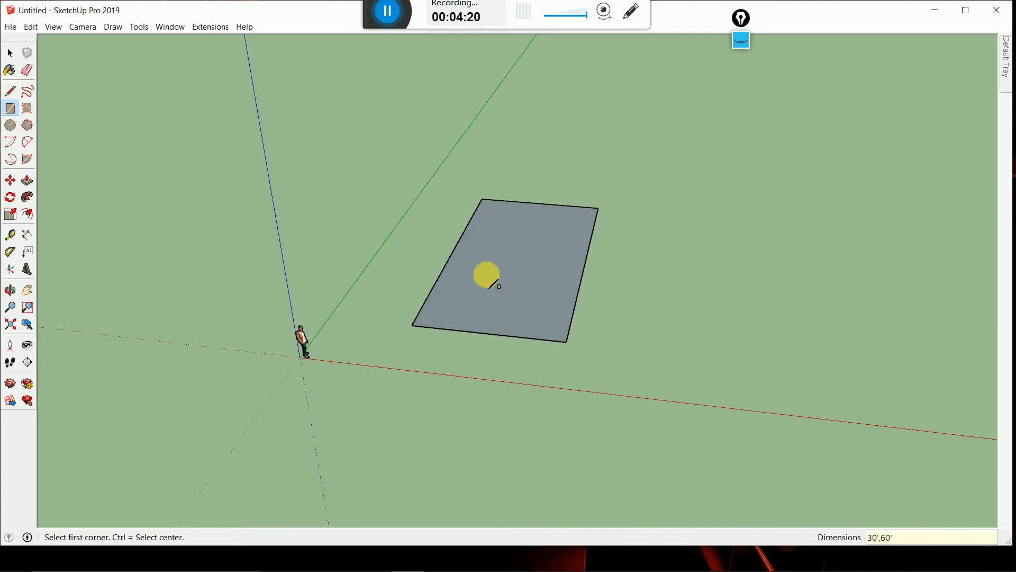
- Dimension the rectangle's short edge farthest from the red axis and its long edge farthest from the green axis, both outside the face
scroll(295, 415, "down", 3)
middle_click_drag(405, 330, 414, 354)
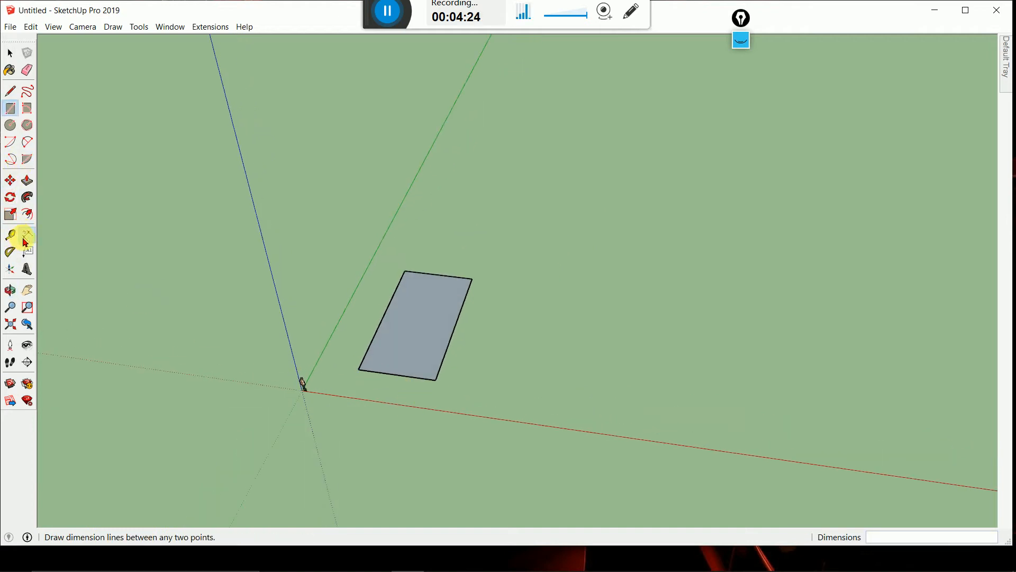
left_click(27, 235)
left_click(405, 270)
left_click(472, 276)
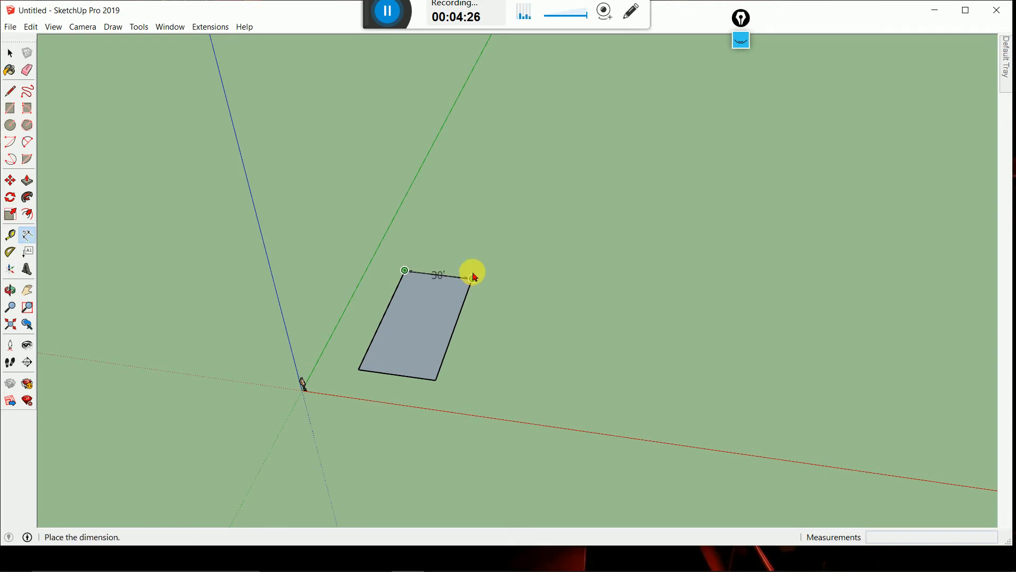
left_click(476, 258)
left_click(472, 278)
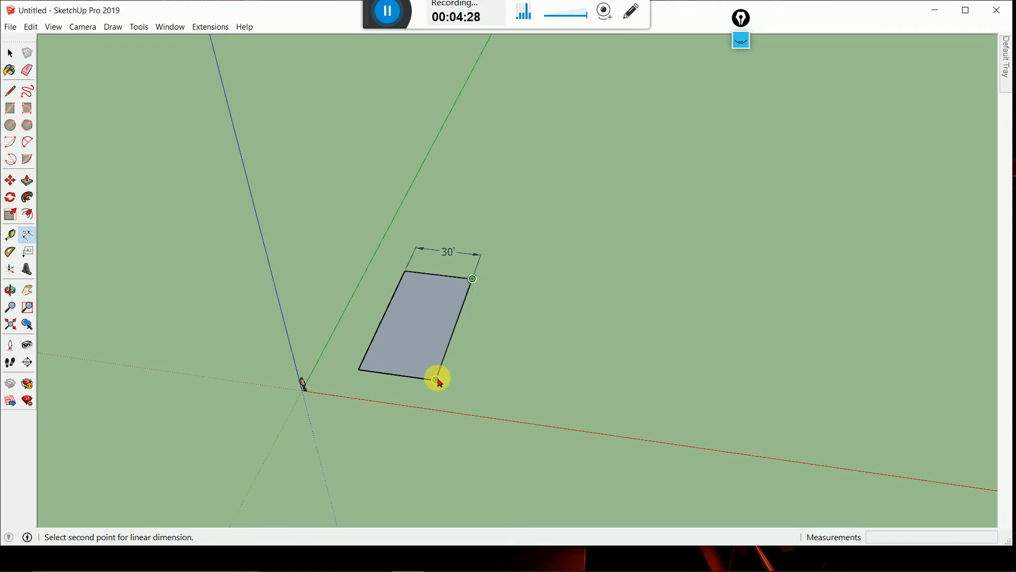
left_click(435, 379)
left_click(460, 370)
- Draw a square with sides of about 58' 7 1/2" from its center, on the ground beside the dimensioned rectangle
scroll(313, 372, "down", 2)
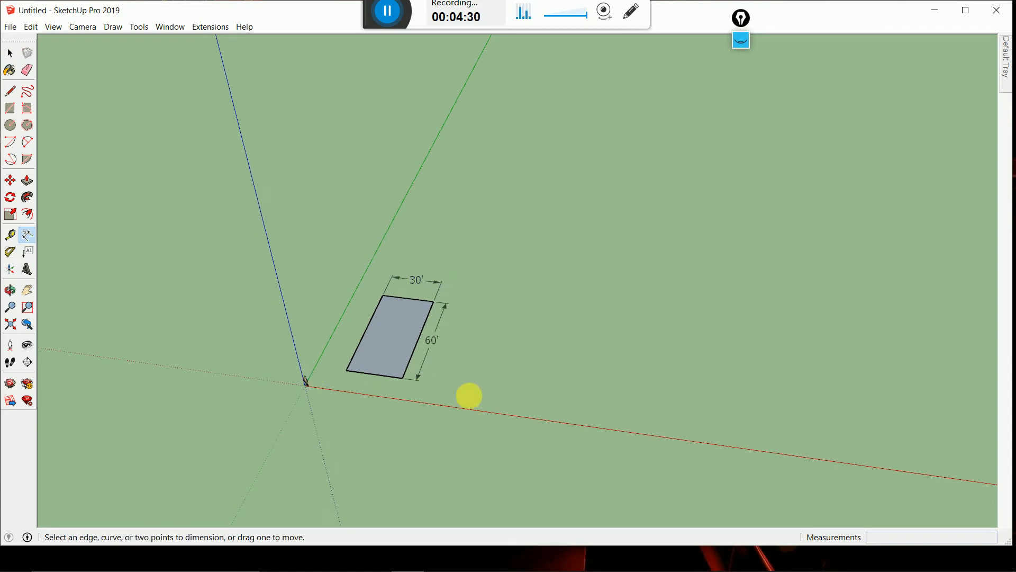
middle_click_drag(470, 396, 410, 379)
left_click(10, 108)
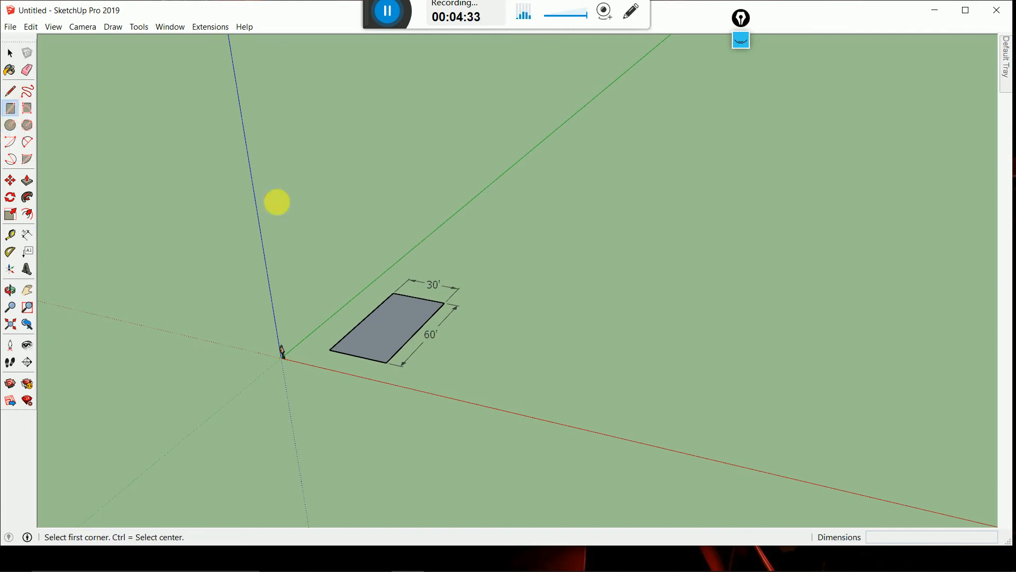
left_click(567, 346)
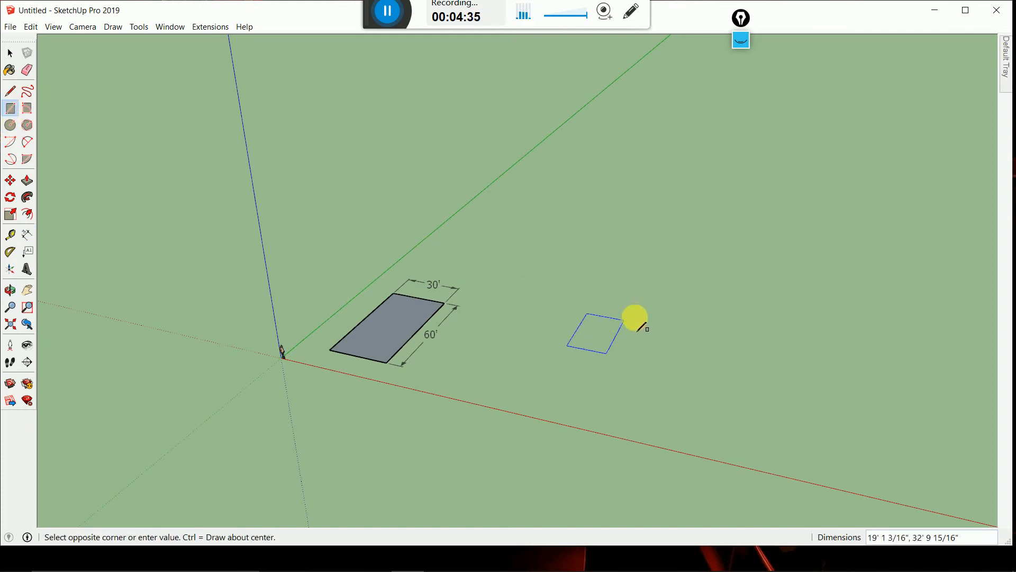
scroll(656, 313, "up", 3)
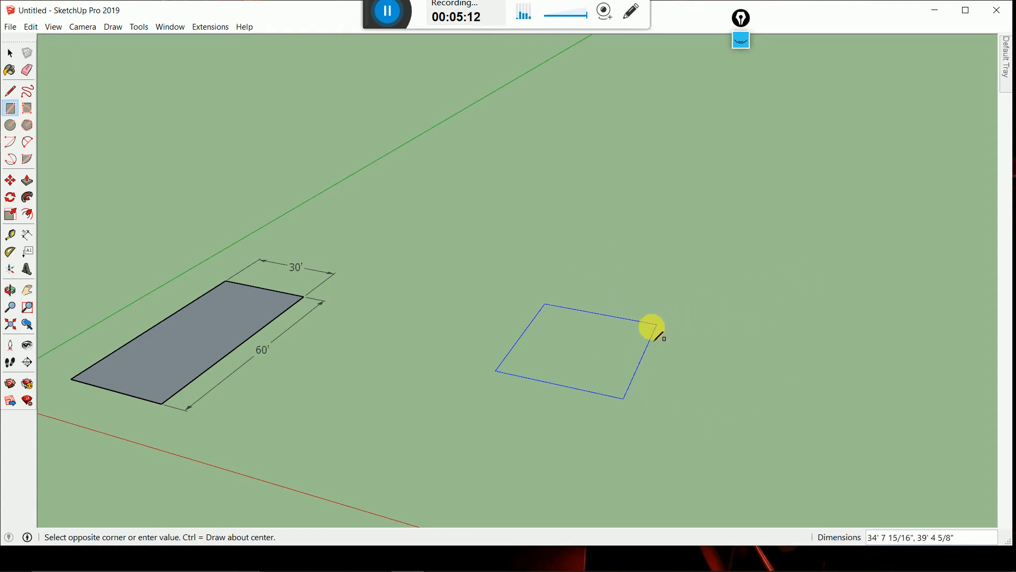
key("ctrl")
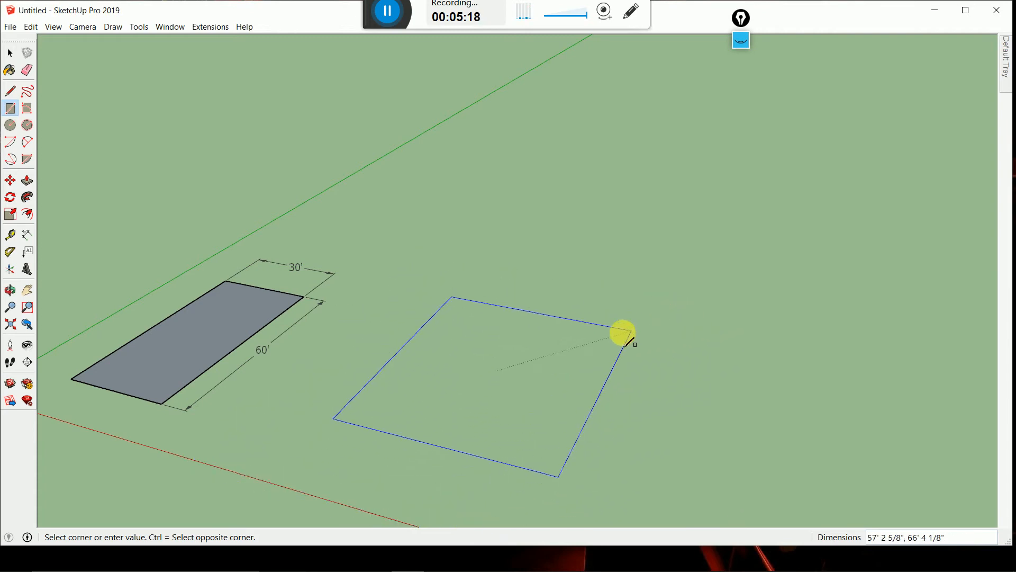
key("ctrl")
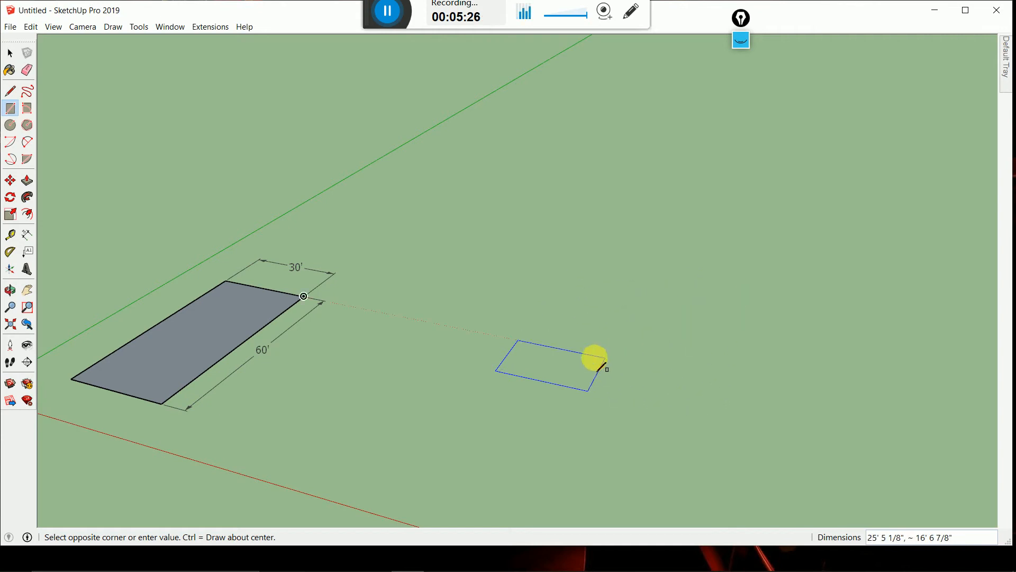
key("ctrl")
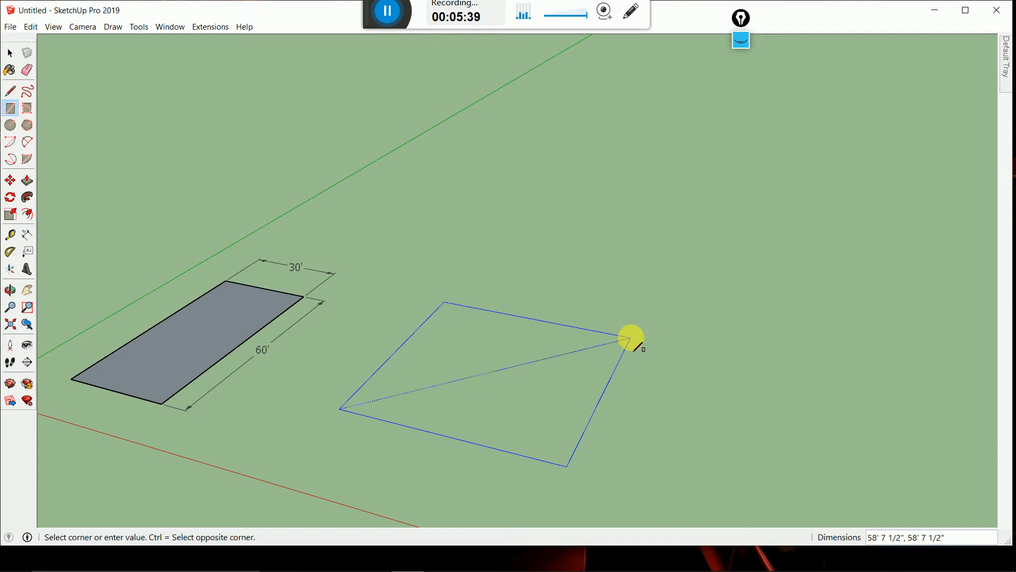
left_click(631, 337)
- Draw a rotated rectangle of about 97' 6" by 197' beyond the square, parallel to the red axis and tilted 15 degrees from the ground
scroll(582, 325, "down", 3)
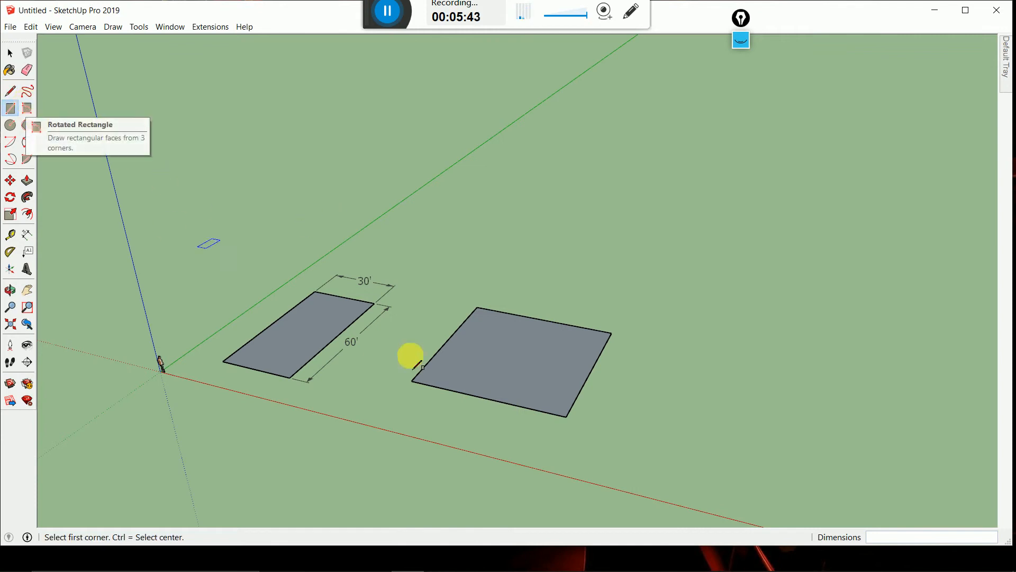
middle_click_drag(408, 356, 180, 273)
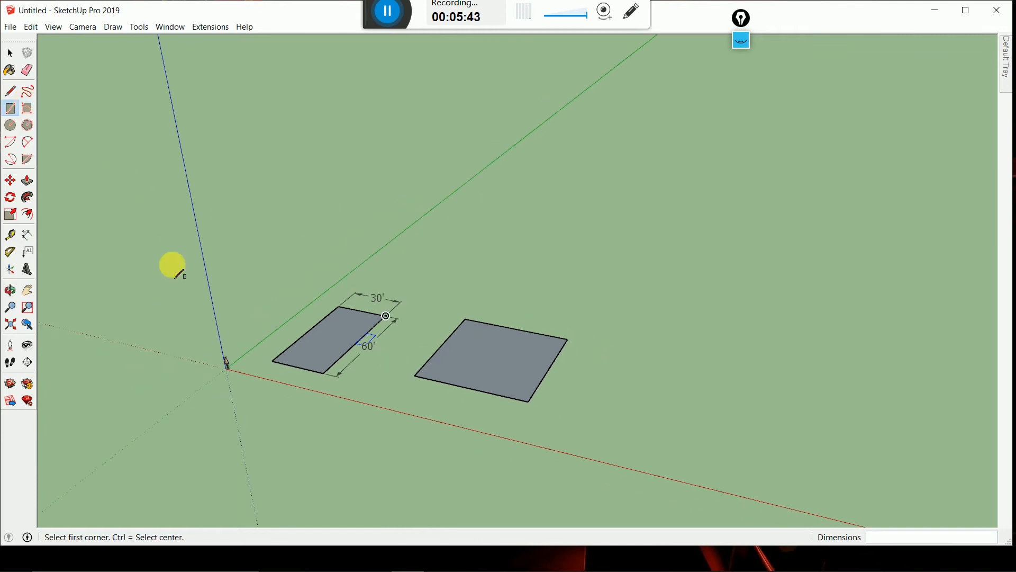
left_click(27, 109)
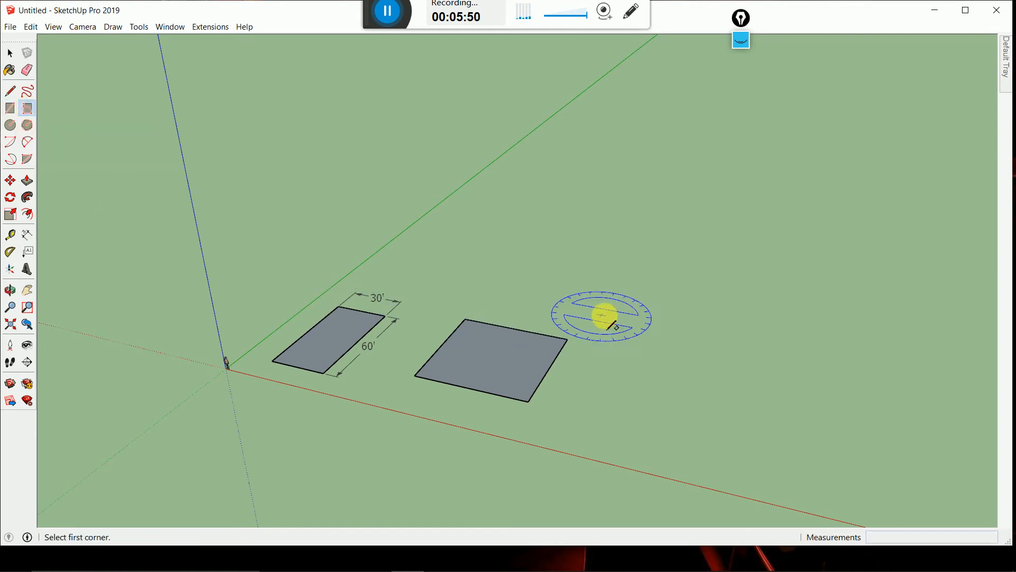
scroll(618, 337, "up", 2)
scroll(614, 333, "up", 1)
middle_click_drag(606, 324, 585, 363)
scroll(316, 427, "down", 2)
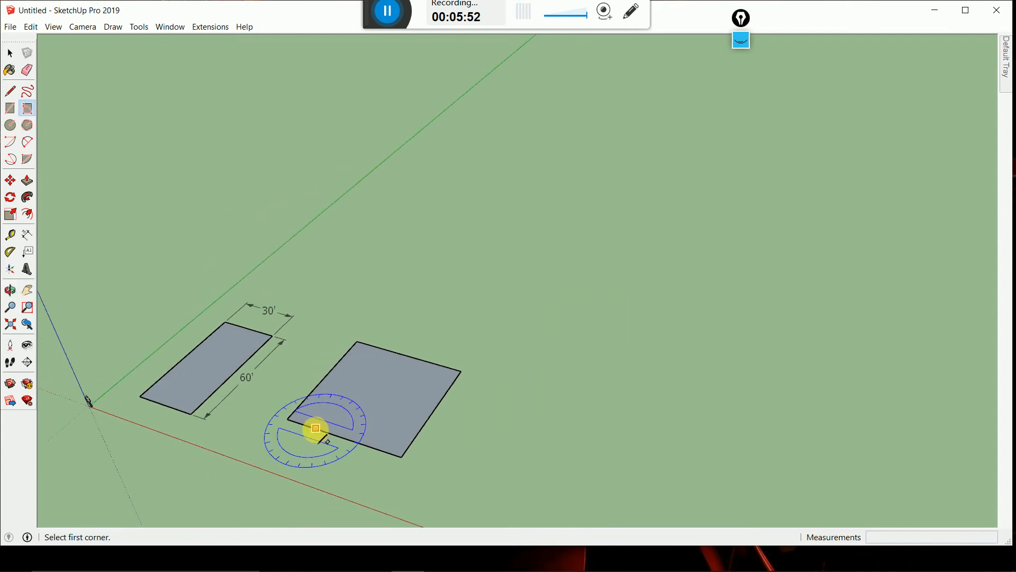
scroll(469, 378, "down", 2)
left_click(504, 346)
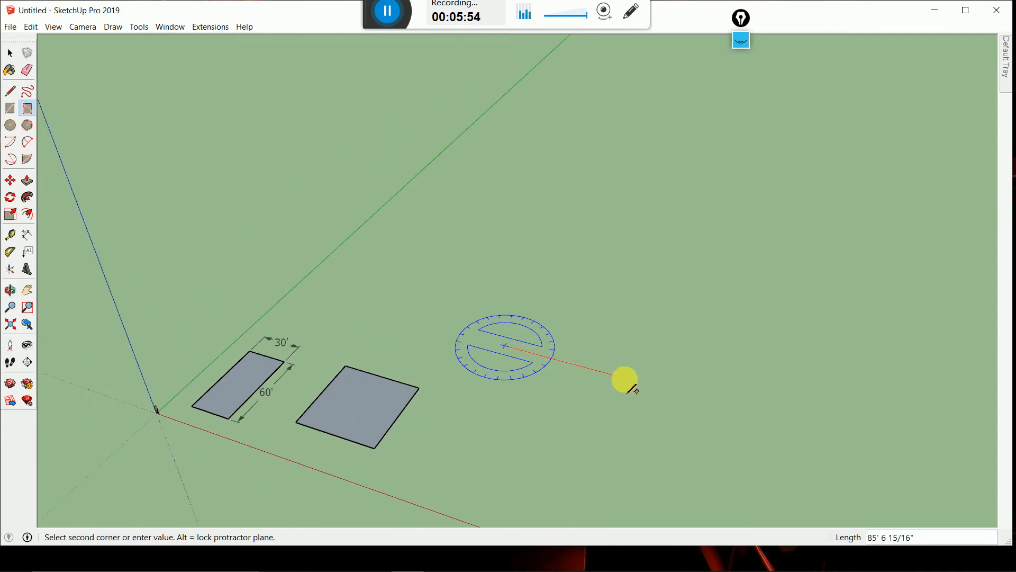
left_click(643, 393)
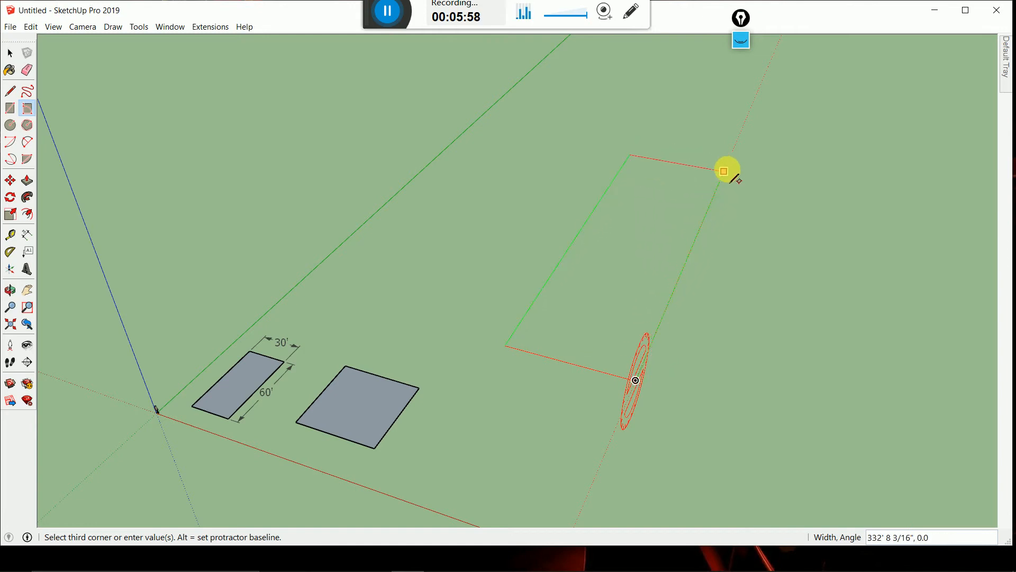
mouse_move(699, 265)
middle_mouse_down()
mouse_move(594, 236)
mouse_move(428, 214)
middle_mouse_up()
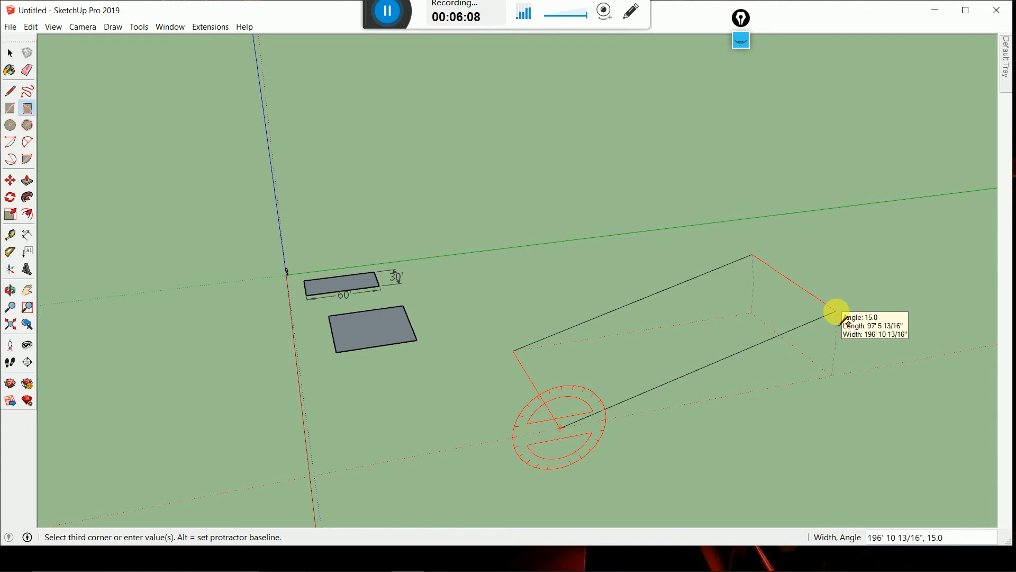
left_click(841, 321)
- Draw a circle with a radius of about 15' on the ground between the square and the red axis side of the tilted rectangle
middle_click_drag(624, 431, 665, 352)
scroll(418, 394, "down", 3)
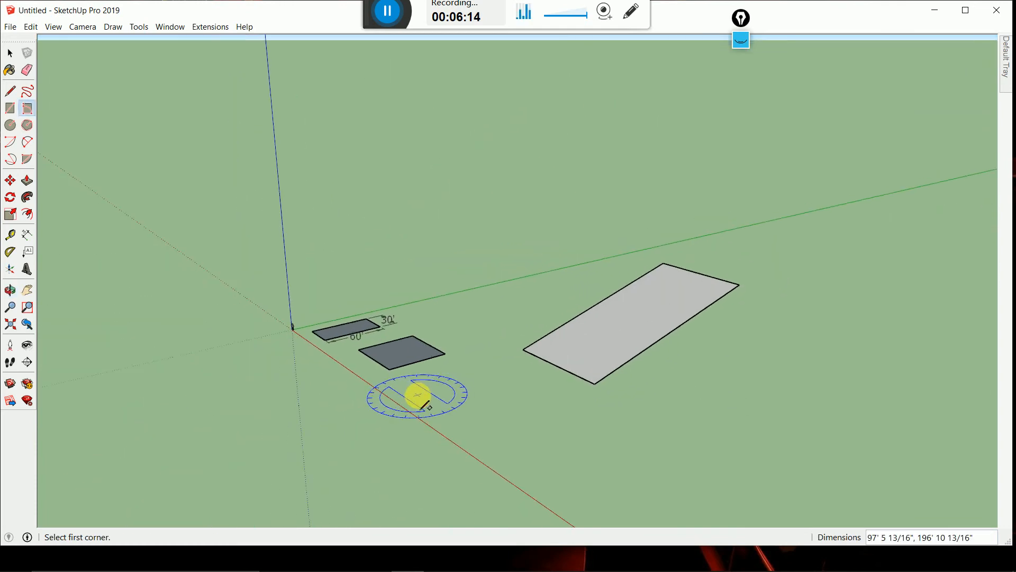
middle_click_drag(417, 410, 531, 440)
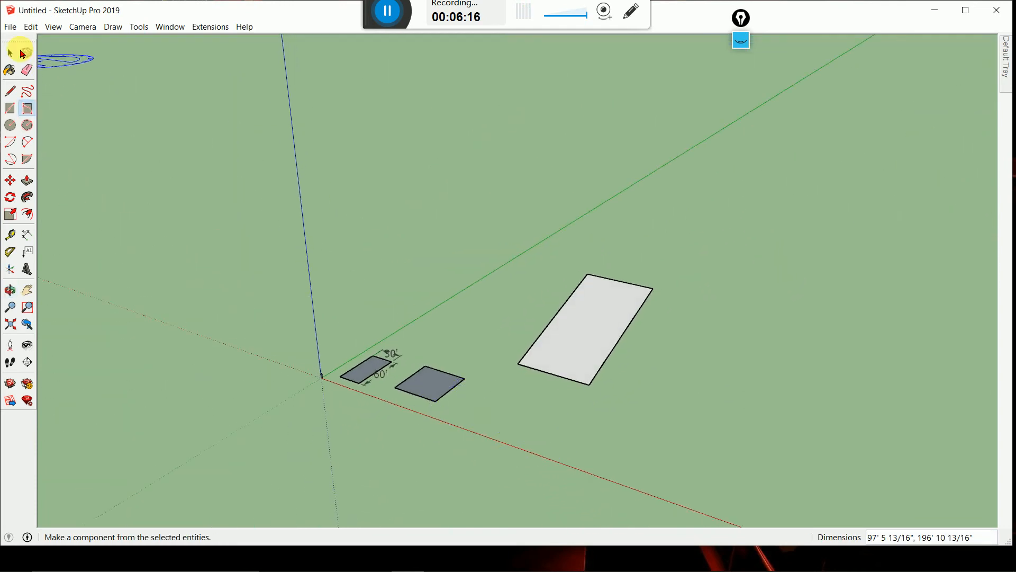
left_click(9, 53)
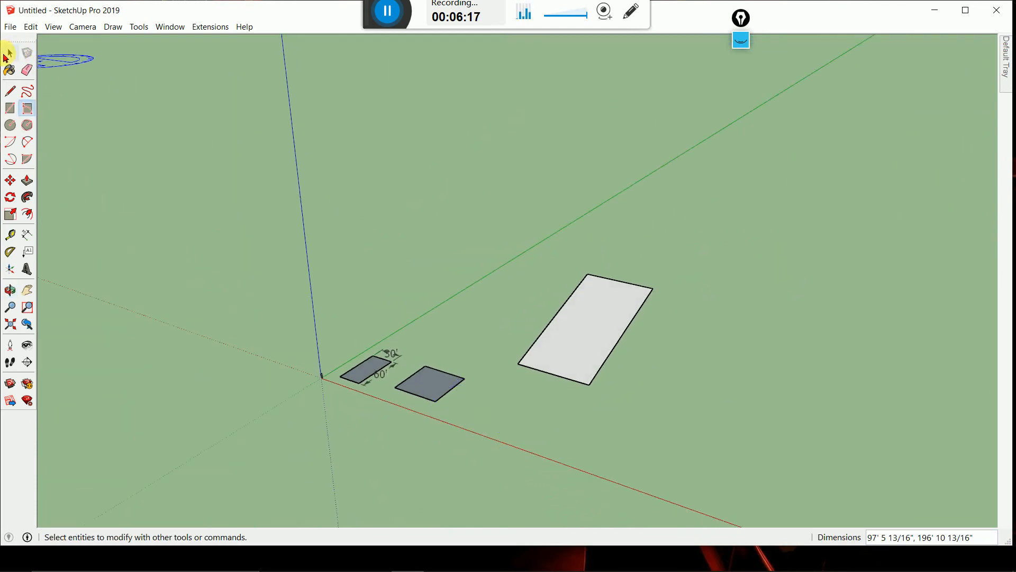
left_click(11, 125)
middle_click_drag(238, 204, 497, 393)
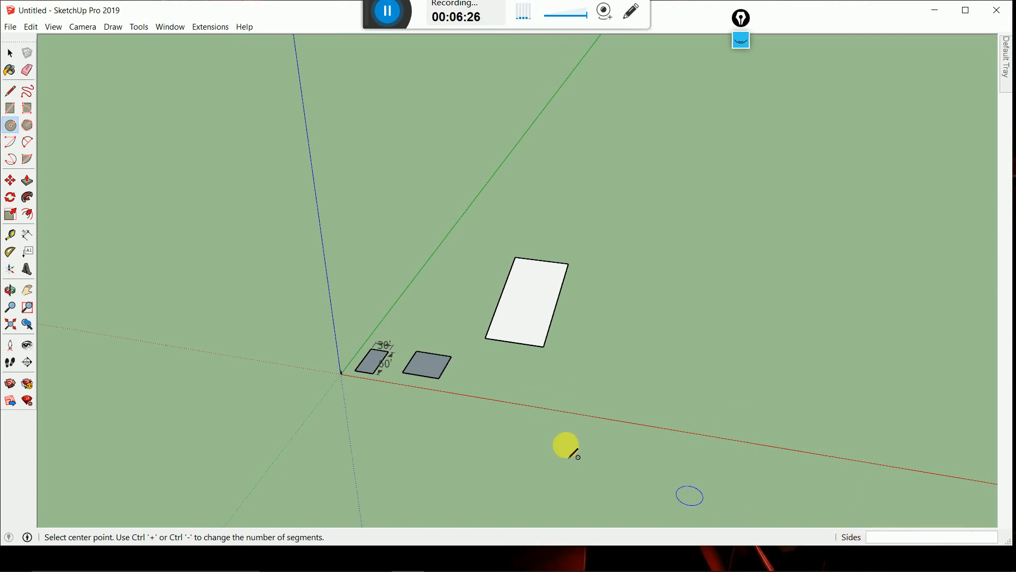
scroll(559, 418, "up", 1)
scroll(490, 376, "up", 5)
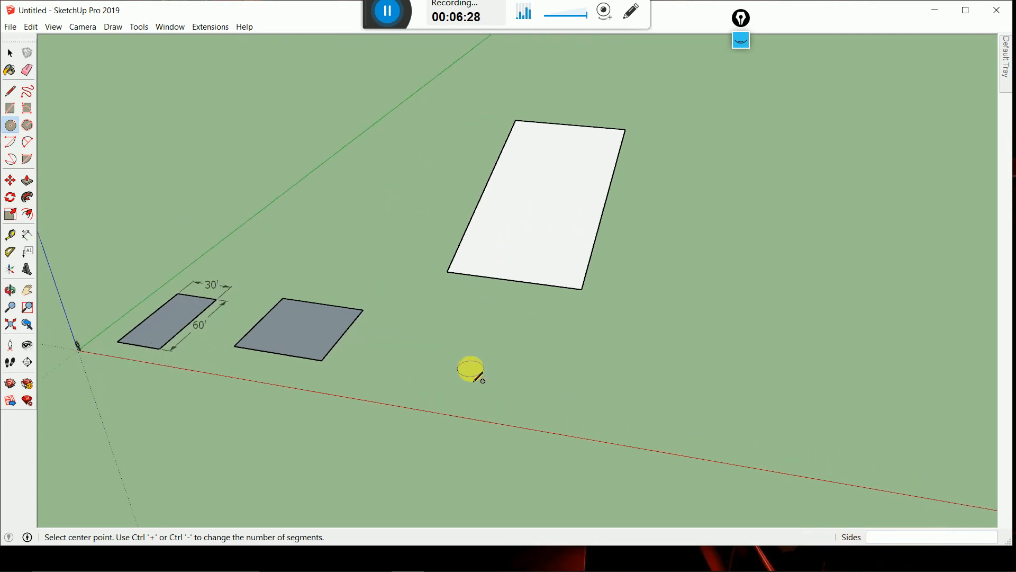
middle_click_drag(415, 342, 454, 391)
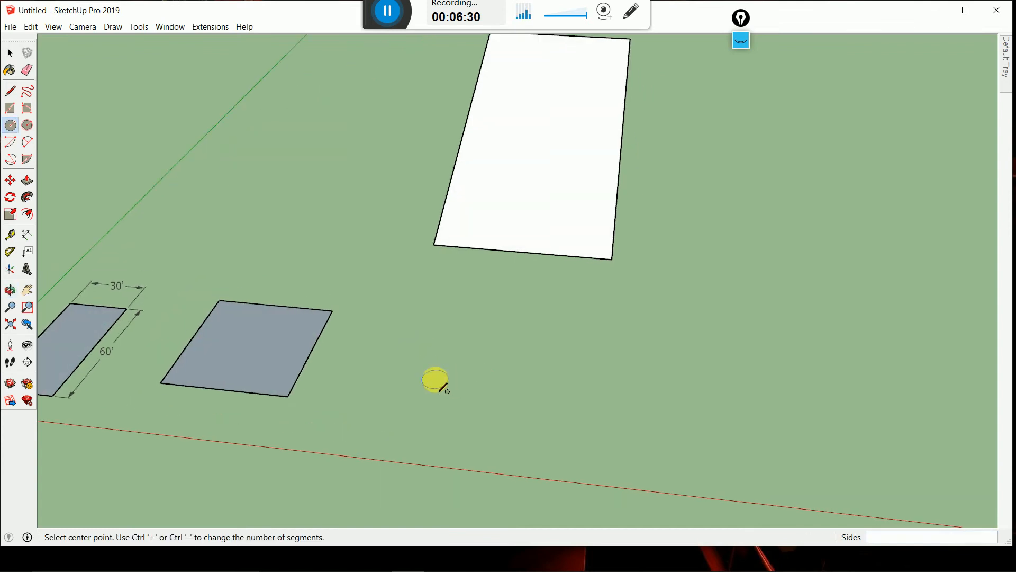
scroll(438, 383, "up", 3)
left_click(447, 368)
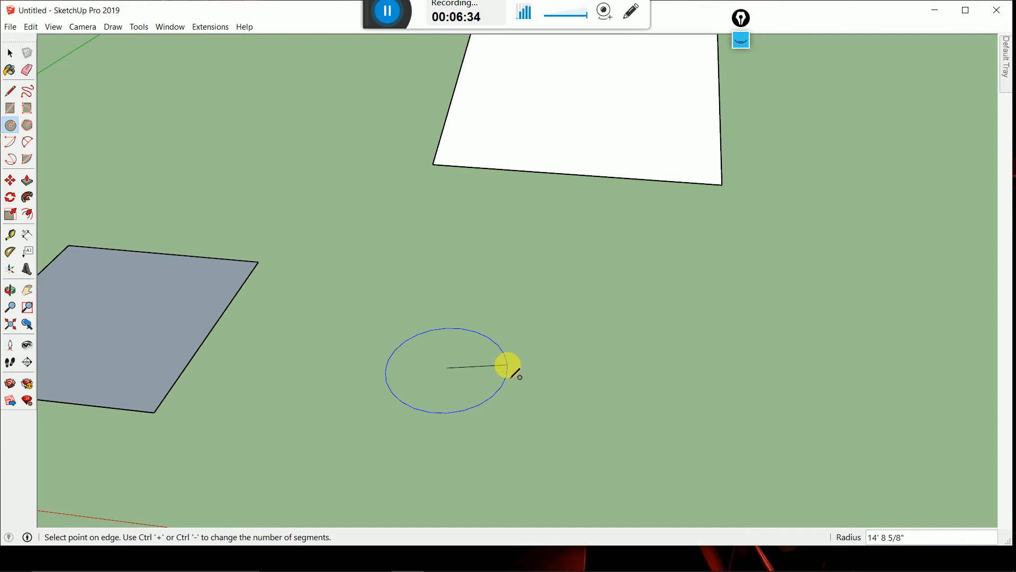
left_click(513, 371)
- Trace three of the circle's edge segments with the screen annotation pen and write 24 beside them
scroll(513, 389, "up", 5)
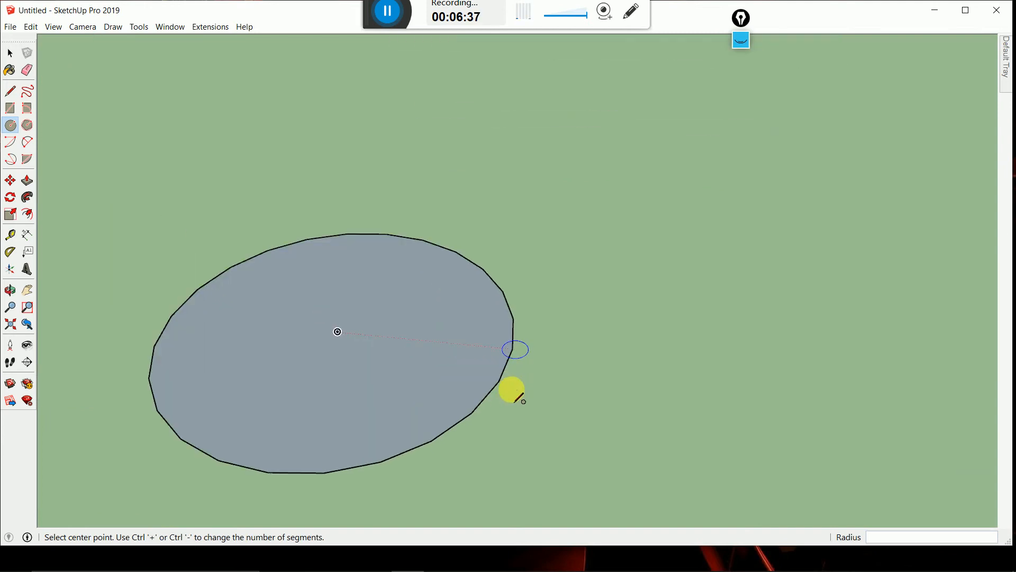
mouse_move(532, 349)
middle_mouse_down()
mouse_move(512, 413)
mouse_move(517, 352)
middle_mouse_up()
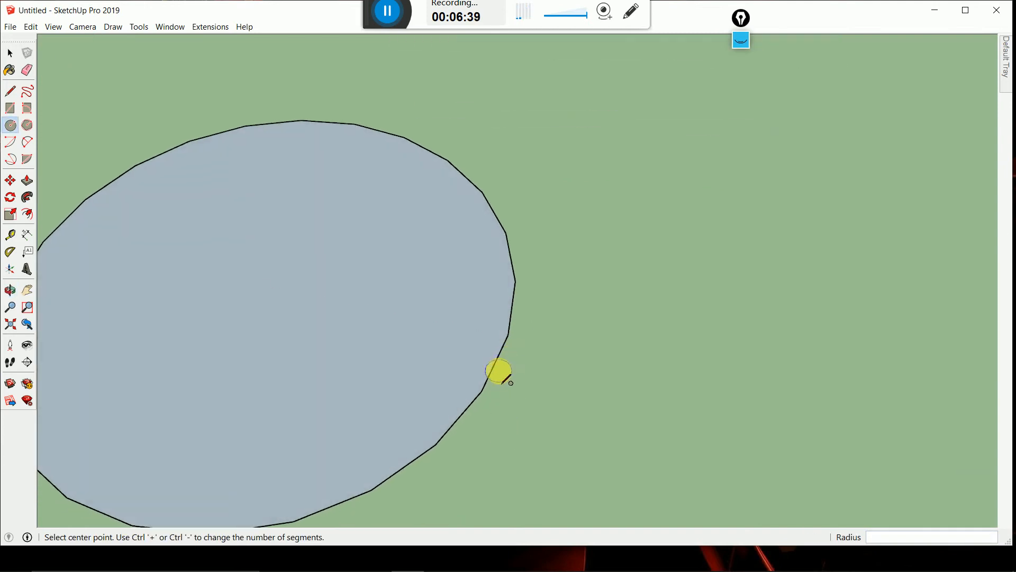
left_click(743, 45)
left_click(741, 71)
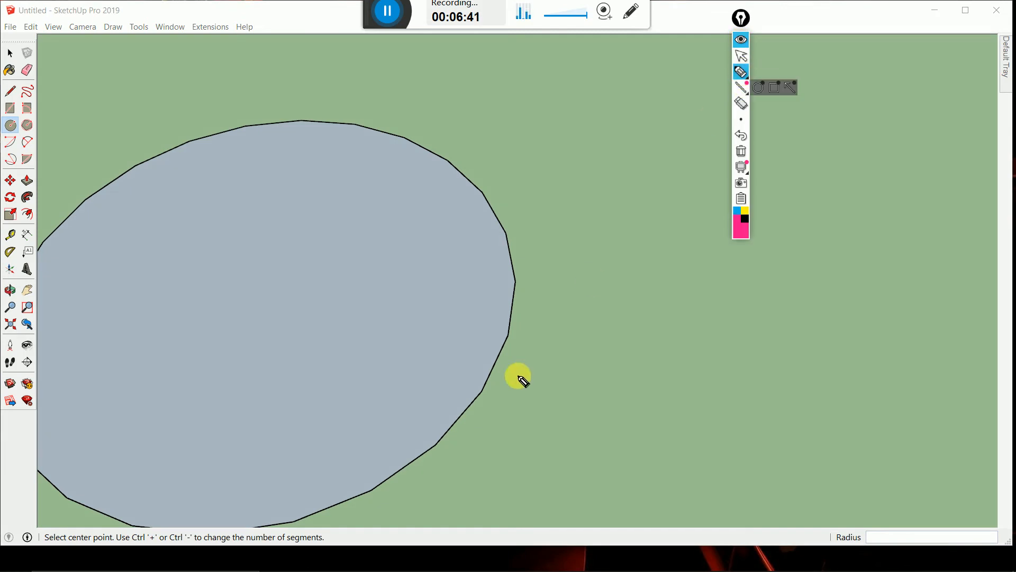
left_click_drag(483, 392, 505, 347)
left_click_drag(510, 332, 505, 226)
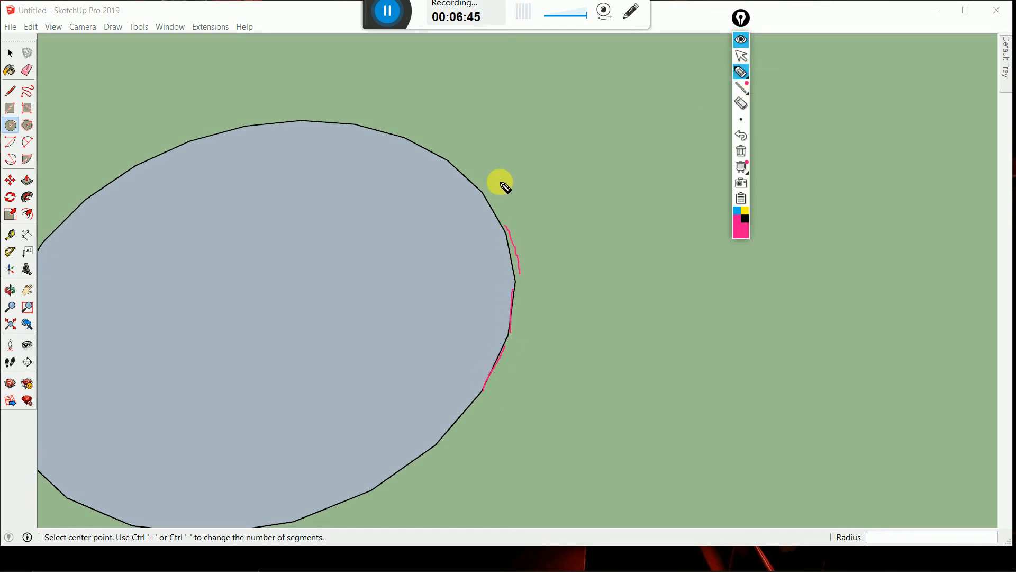
mouse_move(500, 179)
left_mouse_down()
mouse_move(526, 236)
mouse_move(545, 229)
left_mouse_up()
left_click_drag(555, 167, 580, 258)
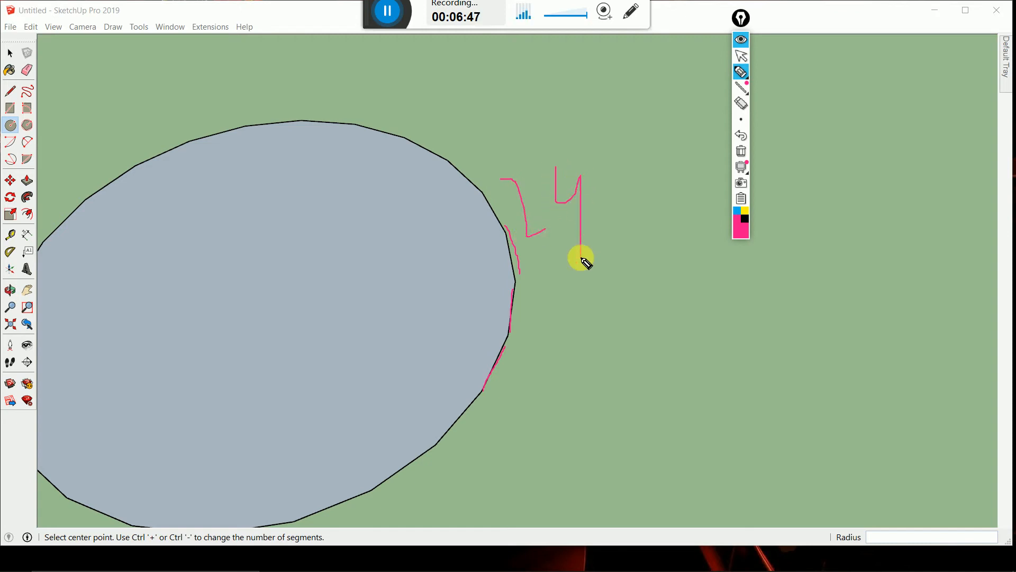
left_click(740, 42)
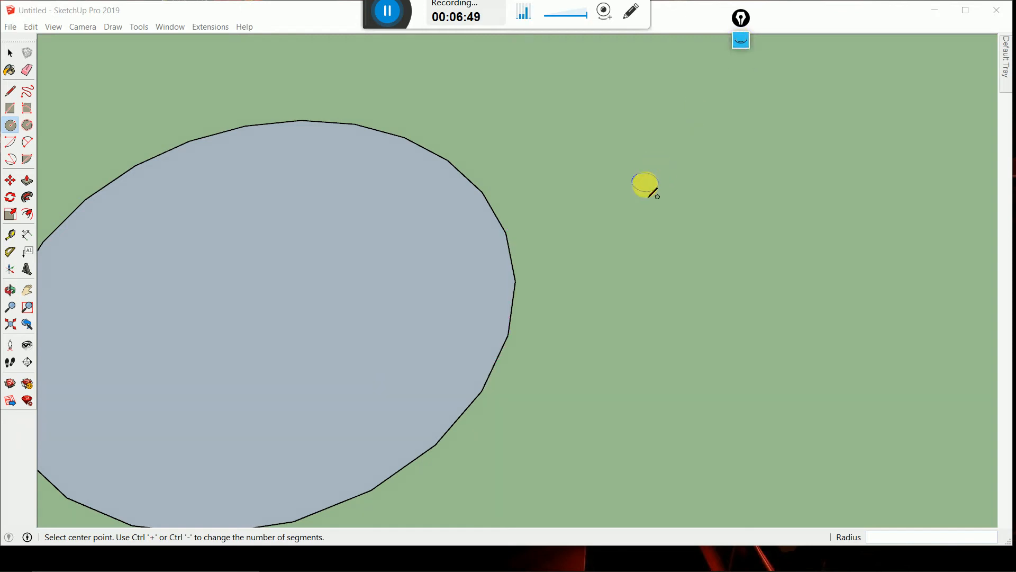
- Set the number of sides of the drawn circle to 10
scroll(580, 329, "down", 2)
scroll(416, 319, "down", 2)
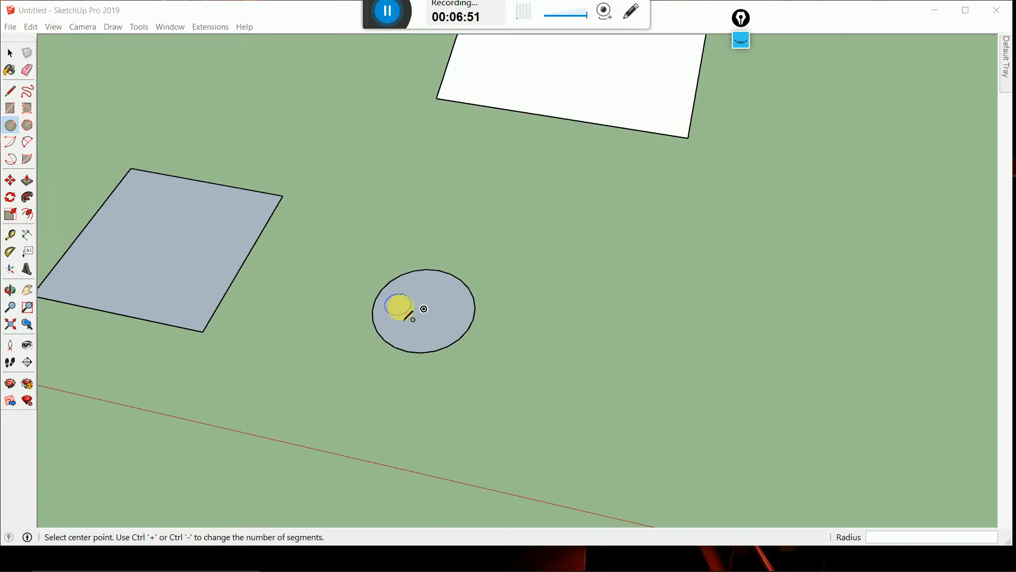
scroll(613, 331, "up", 4)
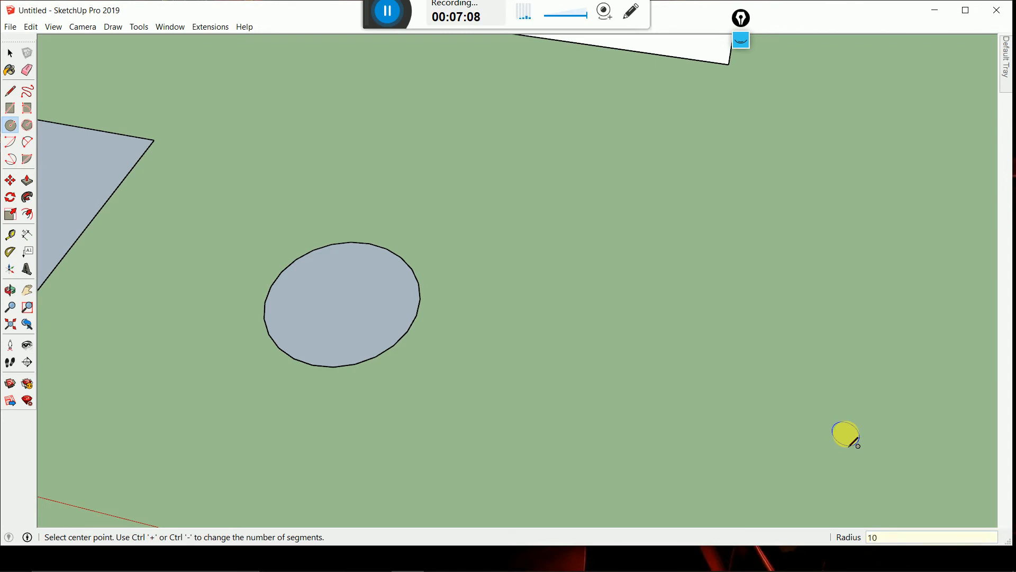
key("Return")
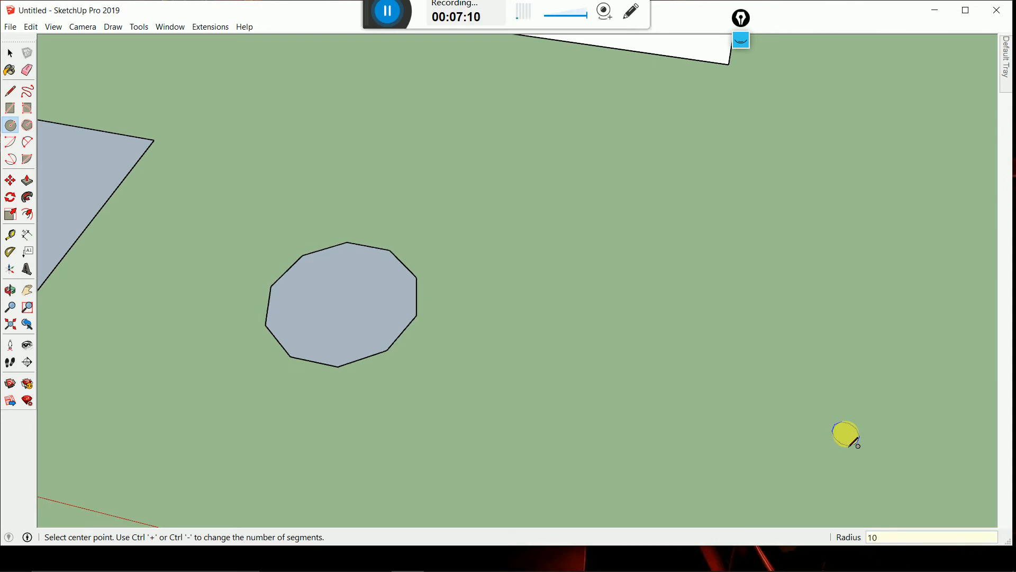
- Trace the sides of the ten-sided circle with the screen annotation pen and write 10 beside it
scroll(349, 318, "up", 1)
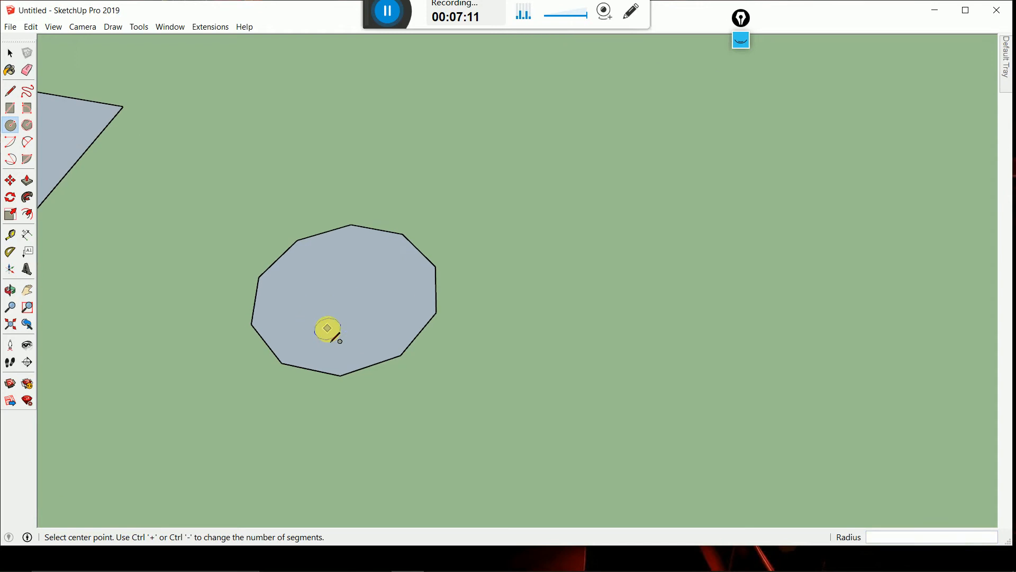
left_click(746, 52)
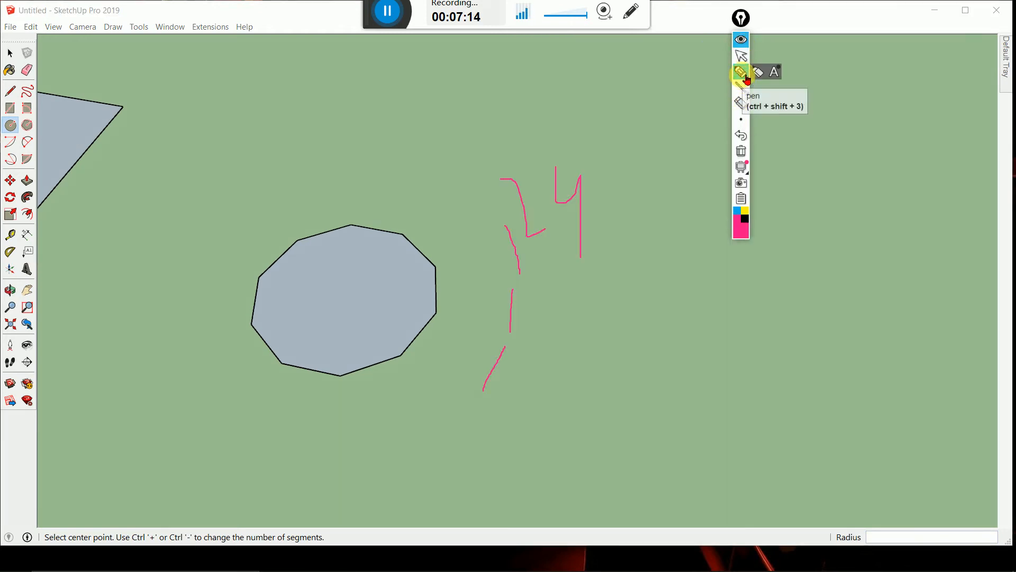
left_click(746, 76)
mouse_move(434, 313)
left_mouse_down()
mouse_move(435, 278)
mouse_move(391, 226)
mouse_move(300, 234)
mouse_move(254, 273)
mouse_move(241, 323)
mouse_move(272, 365)
mouse_move(318, 376)
mouse_move(370, 370)
mouse_move(440, 331)
mouse_move(455, 353)
left_mouse_up()
left_click_drag(476, 302, 471, 317)
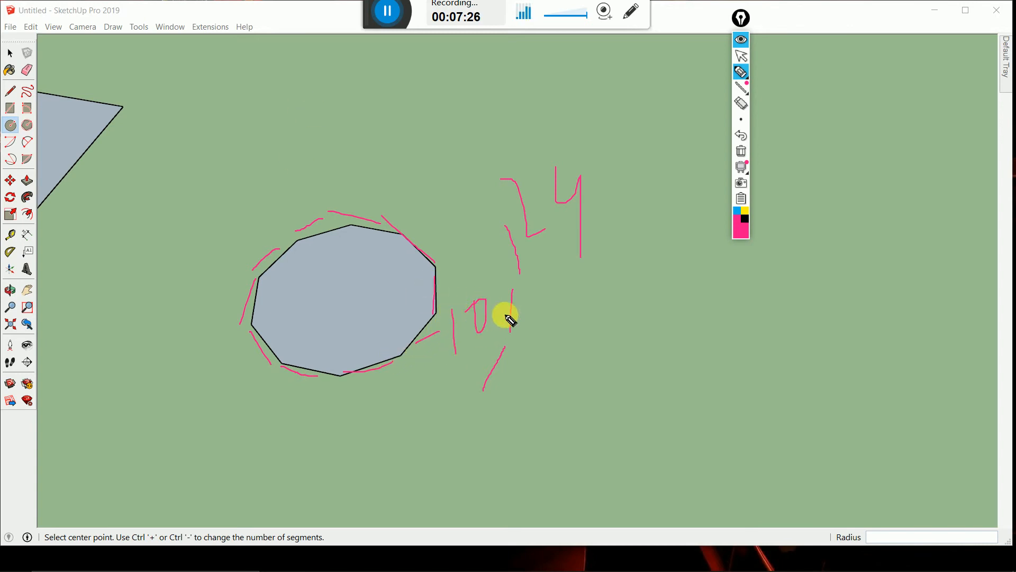
left_click(743, 42)
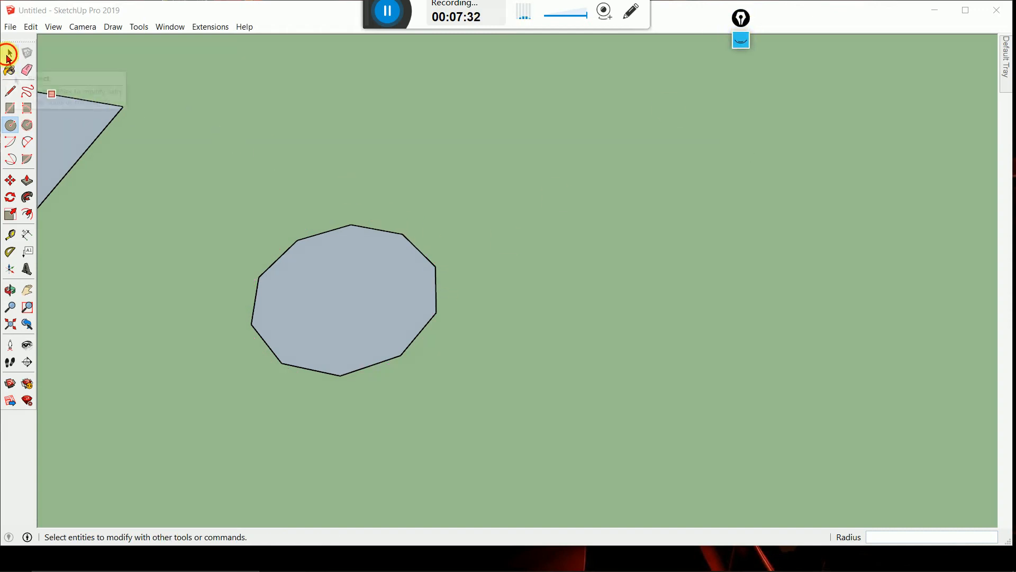
left_click(10, 53)
left_click_drag(484, 176, 209, 415)
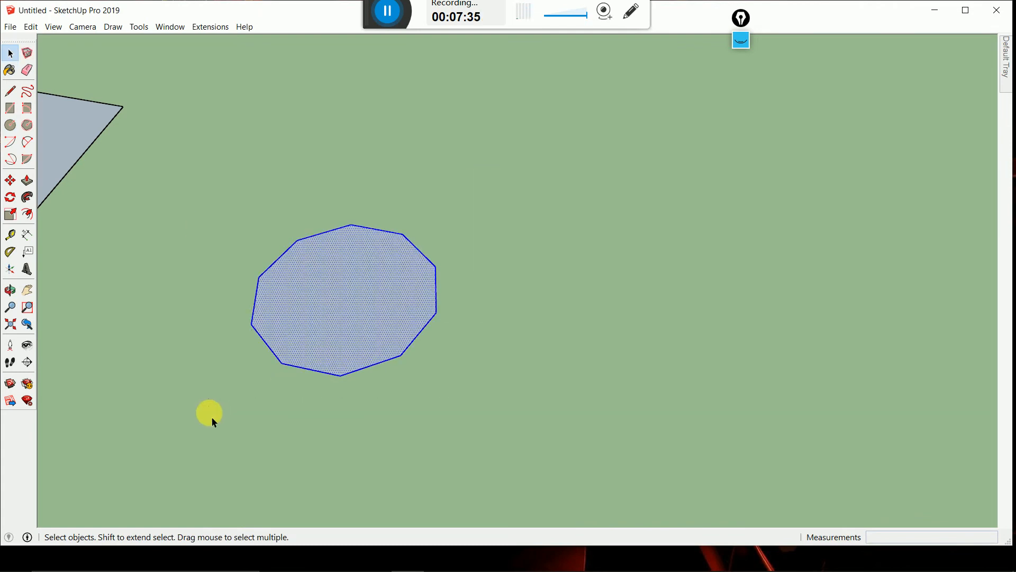
left_click(549, 263)
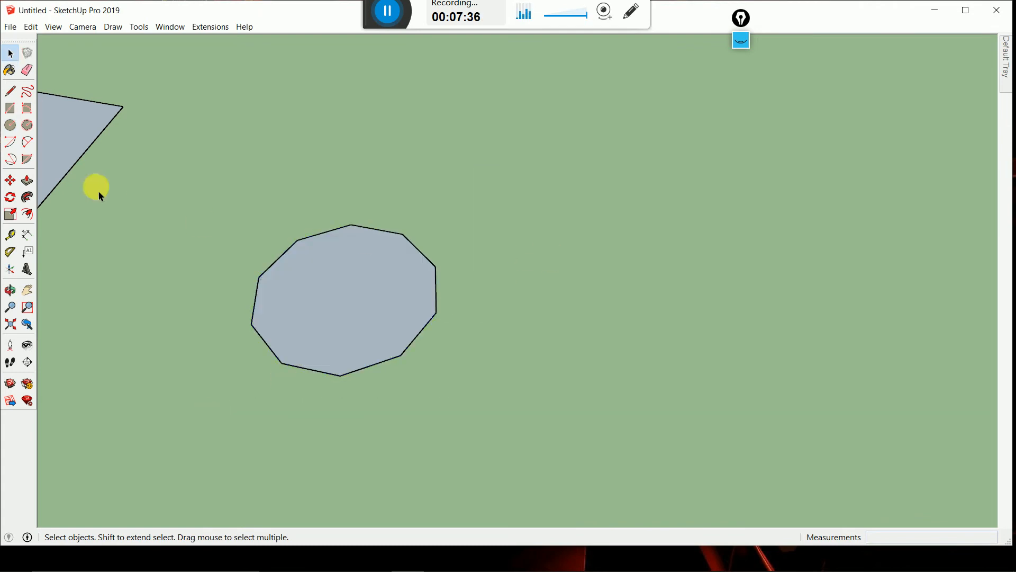
- Draw a 12-sided circle with a radius of 50', centered on the ground beside the ten-sided circle
left_click(10, 125)
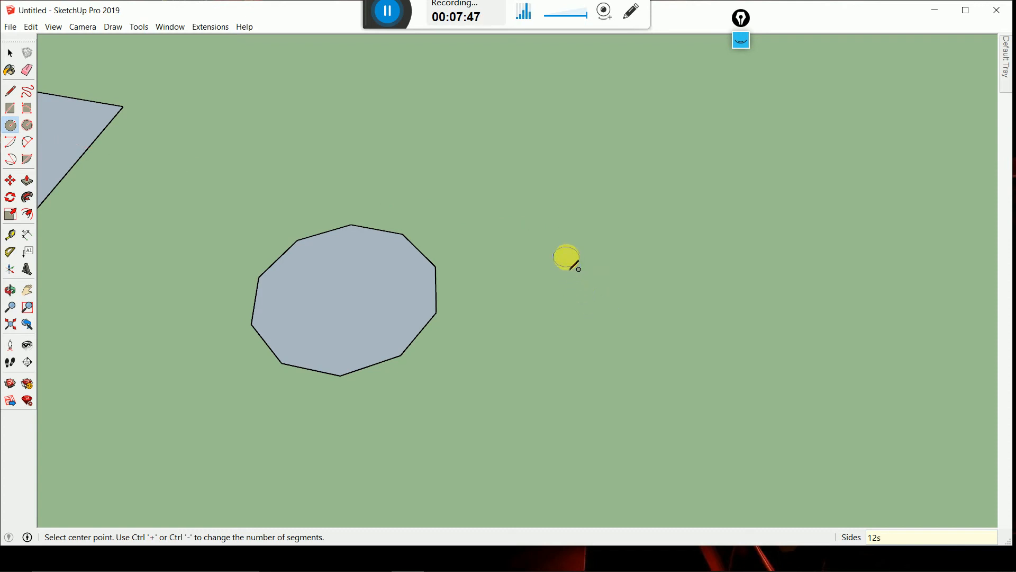
left_click(555, 234)
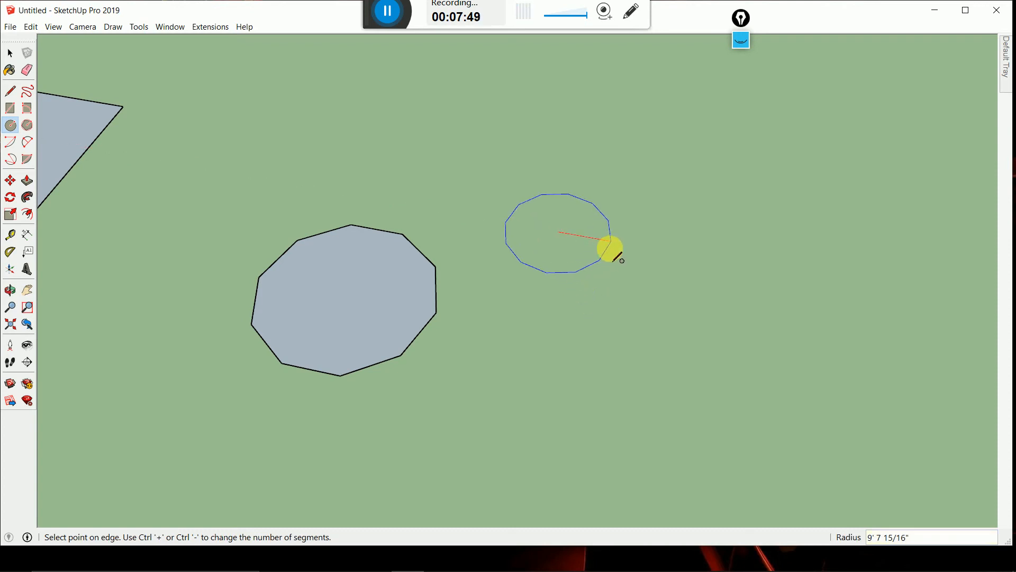
scroll(609, 243, "up", 1)
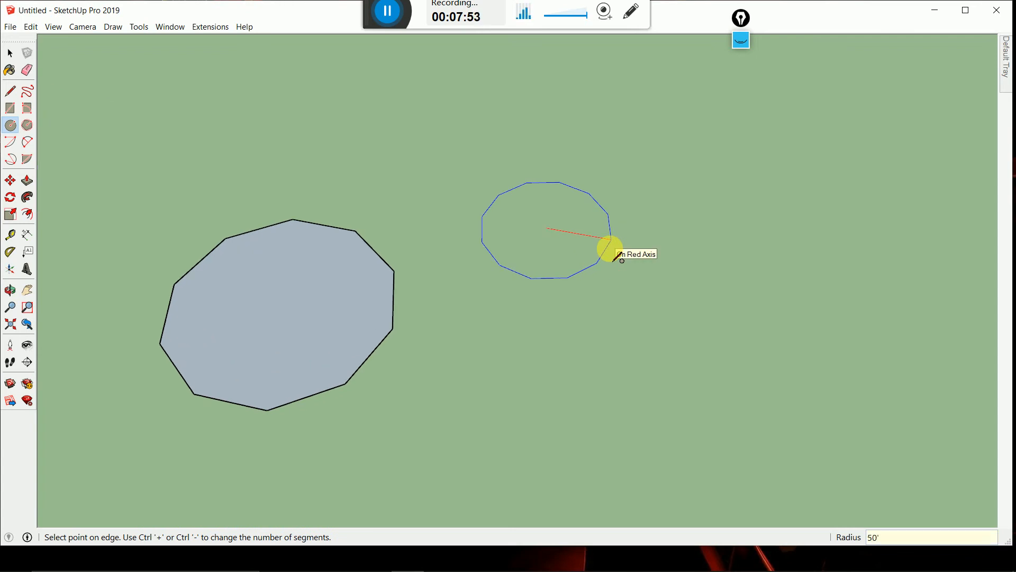
key("Return")
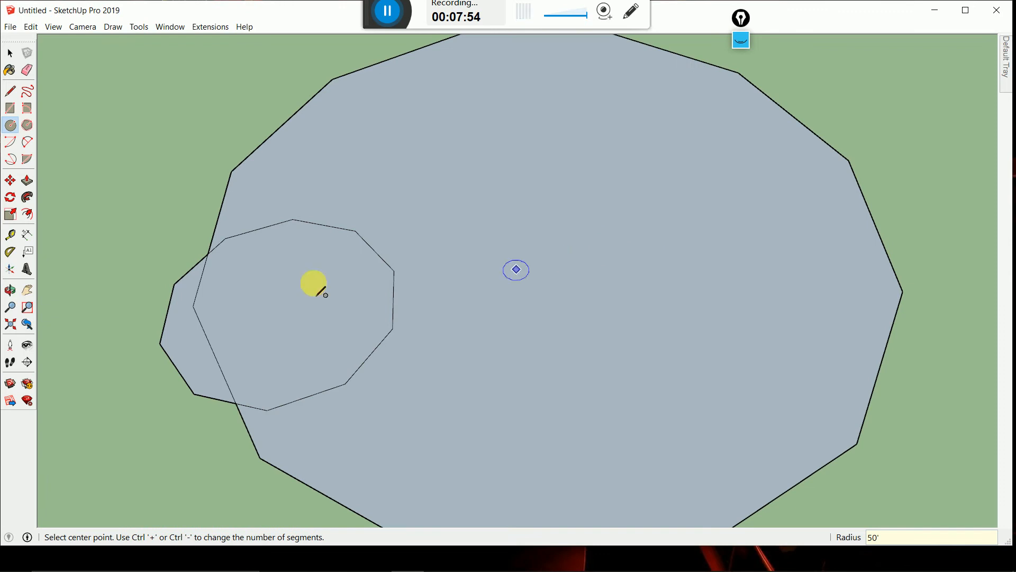
- Bring back the screen annotation tools and clear the old pen marks over the circles
scroll(329, 253, "down", 6)
scroll(409, 358, "up", 1)
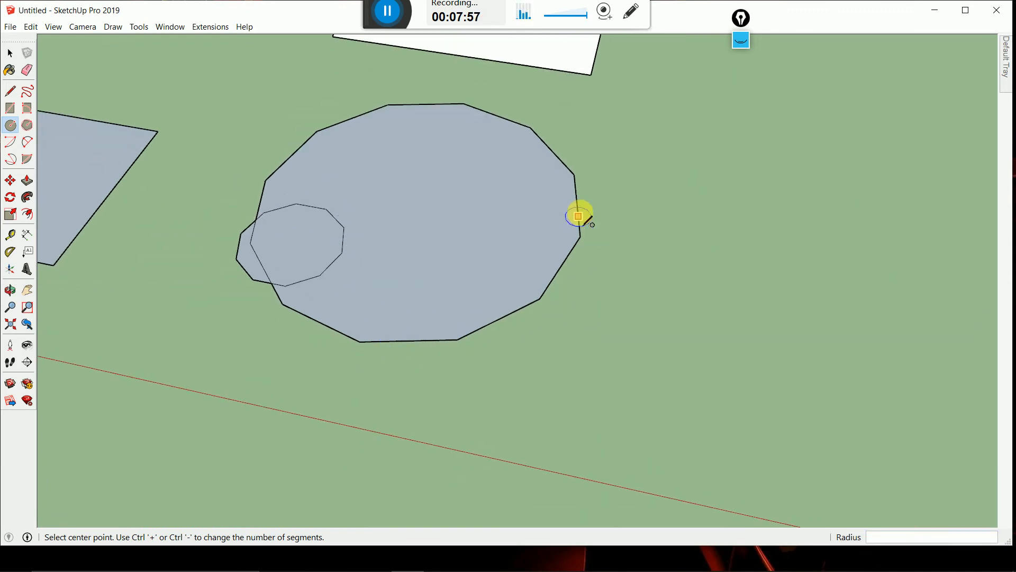
left_click(740, 48)
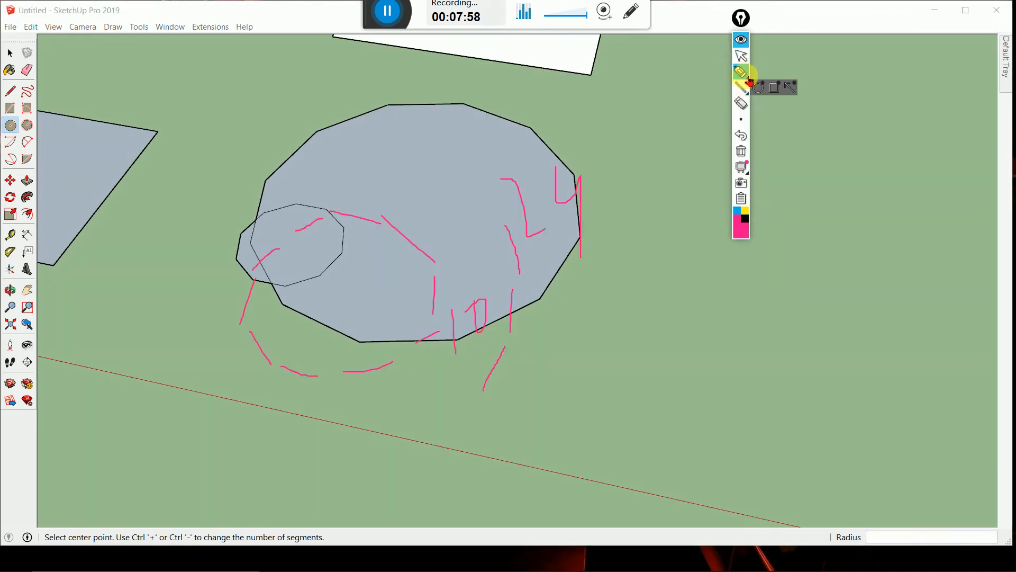
left_click(743, 155)
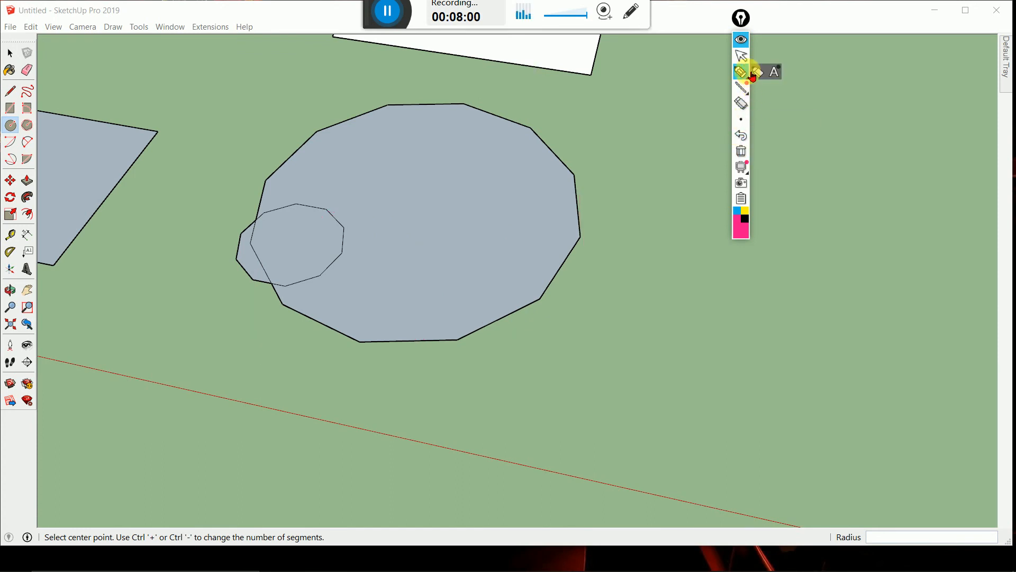
- Trace the sides of the twelve-sided circle with the screen annotation pen and write 12 beside it
left_click_drag(545, 299, 568, 266)
mouse_move(583, 233)
left_mouse_down()
mouse_move(579, 164)
mouse_move(535, 122)
mouse_move(458, 102)
mouse_move(370, 99)
mouse_move(286, 130)
mouse_move(255, 162)
mouse_move(237, 256)
mouse_move(264, 305)
mouse_move(325, 343)
left_mouse_up()
mouse_move(393, 348)
left_mouse_down()
mouse_move(444, 355)
mouse_move(582, 307)
mouse_move(632, 330)
mouse_move(635, 365)
left_mouse_up()
left_click_drag(664, 291, 719, 348)
- Mark the twelve-sided circle's center and radius with the annotation pen, label it 50, and clear all pen marks
left_click_drag(449, 213, 620, 222)
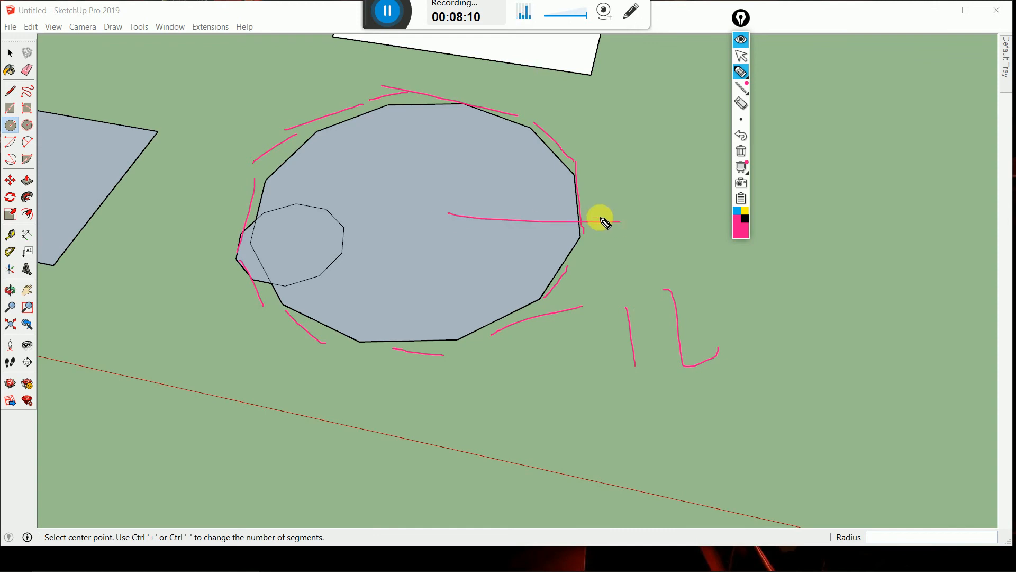
mouse_move(422, 195)
left_mouse_down()
mouse_move(418, 209)
mouse_move(422, 196)
left_mouse_up()
left_click_drag(484, 155, 473, 202)
left_click_drag(505, 169, 496, 157)
mouse_move(568, 149)
left_mouse_down()
mouse_move(539, 179)
mouse_move(517, 159)
left_mouse_up()
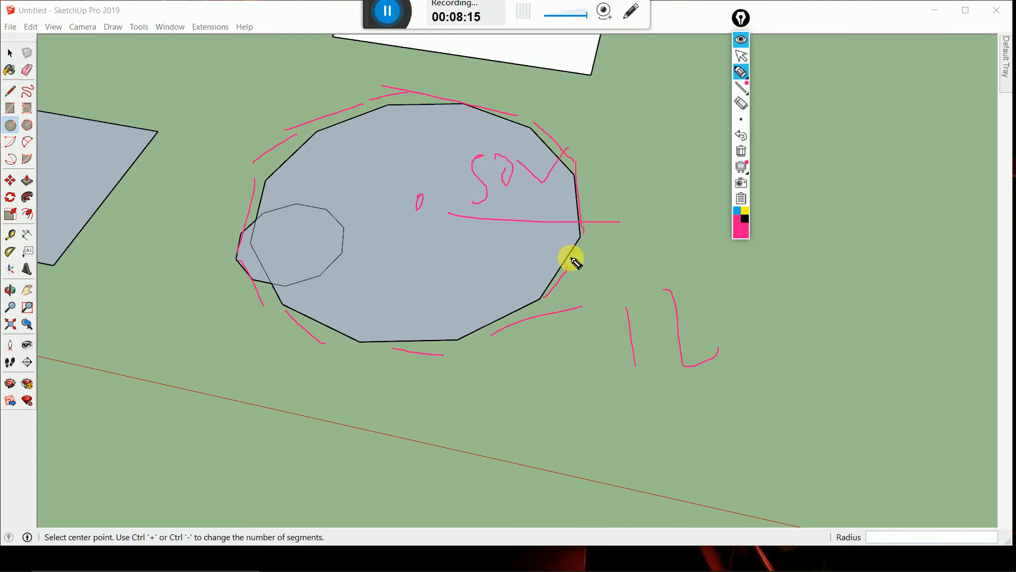
left_click(743, 155)
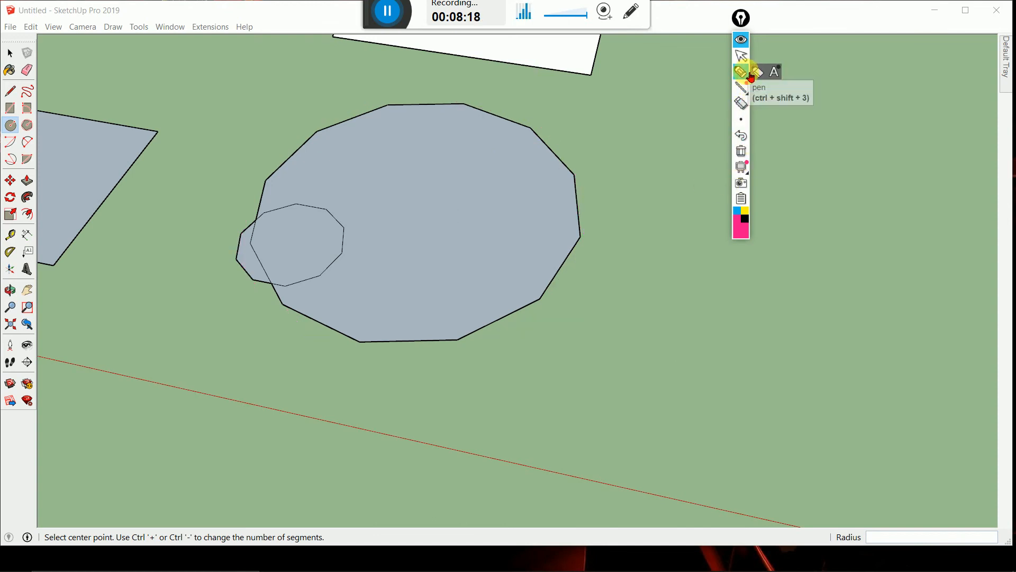
left_click(743, 55)
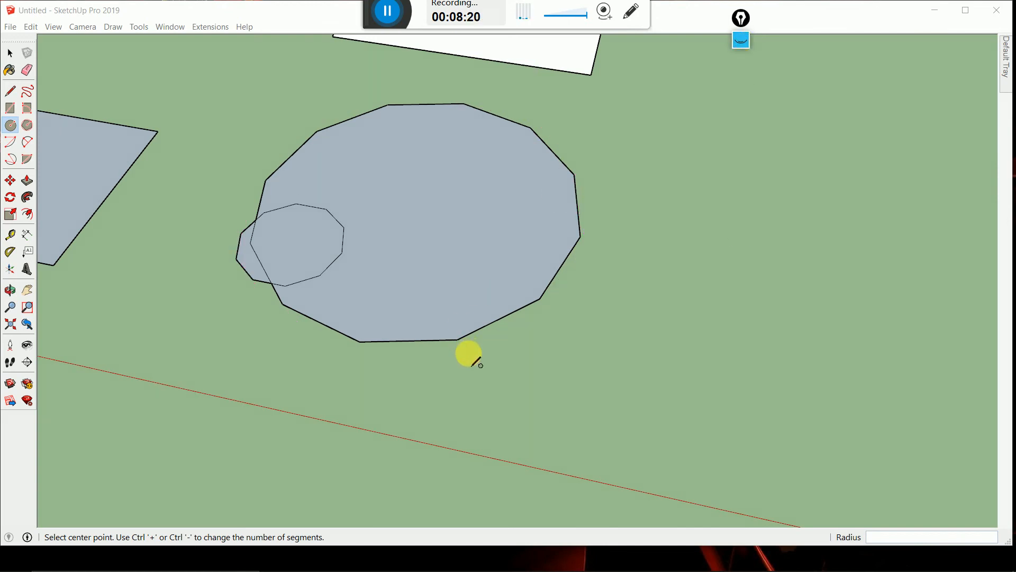
- Draw a six-sided polygon with an inscribed radius of about 32' on the ground beyond the twelve-sided circle
scroll(469, 353, "down", 2)
scroll(587, 270, "down", 3)
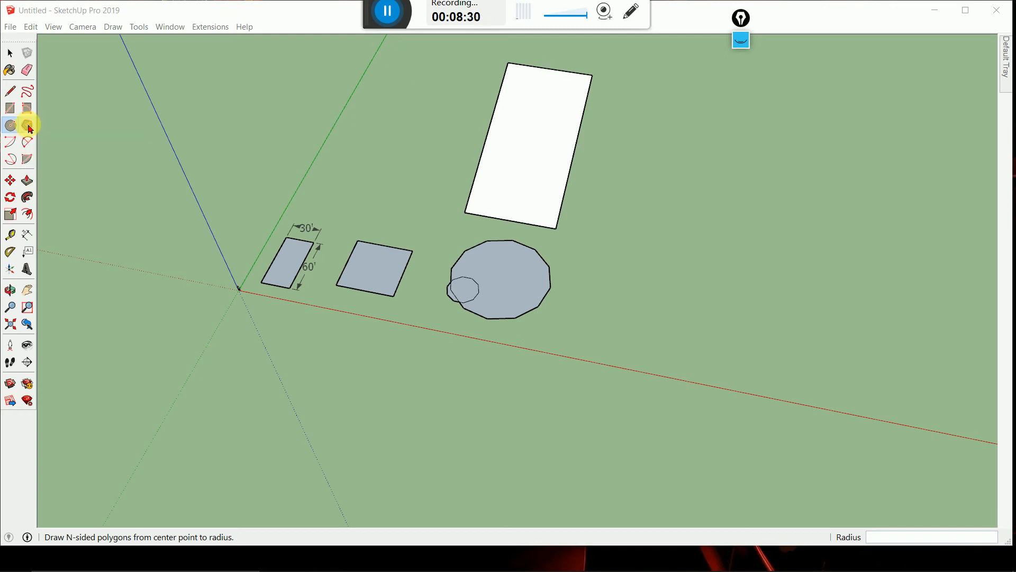
left_click(27, 126)
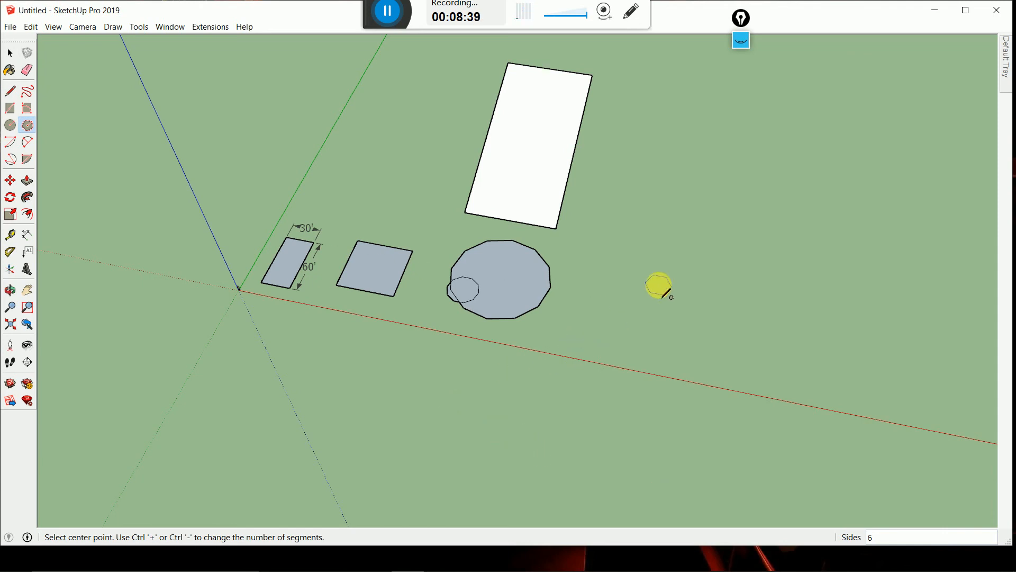
left_click(658, 286)
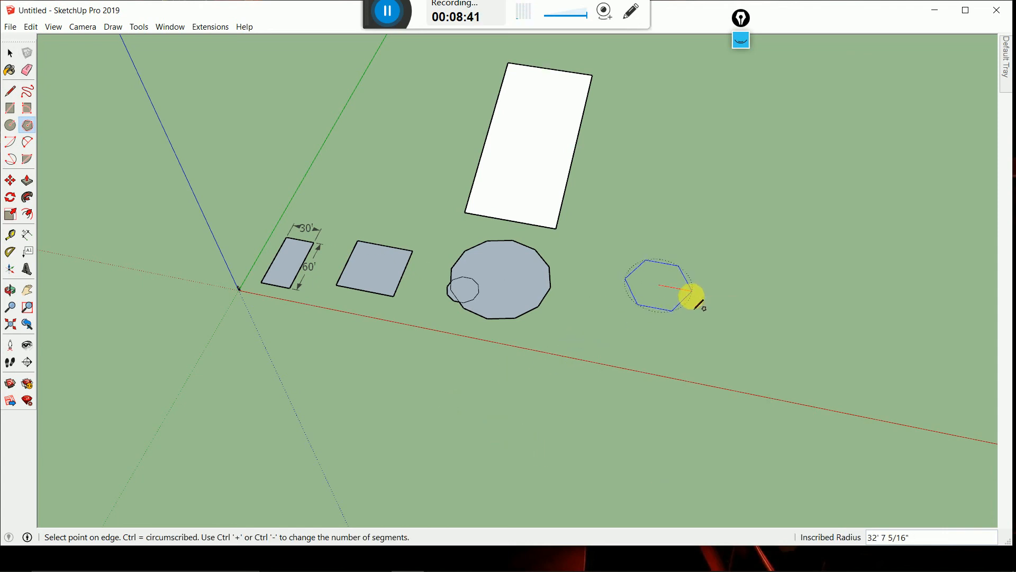
left_click(689, 293)
scroll(699, 297, "up", 4)
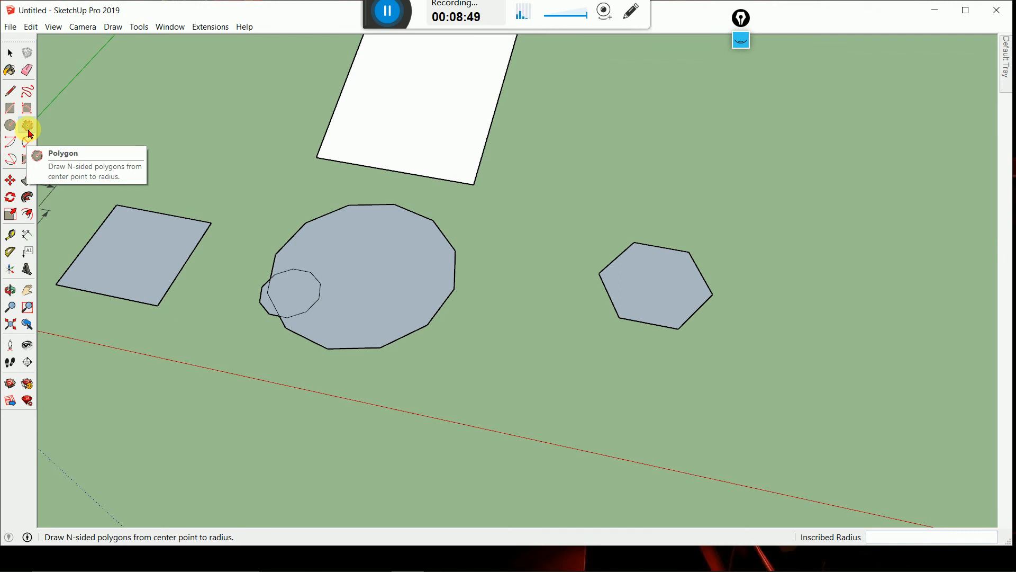
- Erase all edges of the small ten-sided circle overlapping the twelve-sided circle
left_click(27, 70)
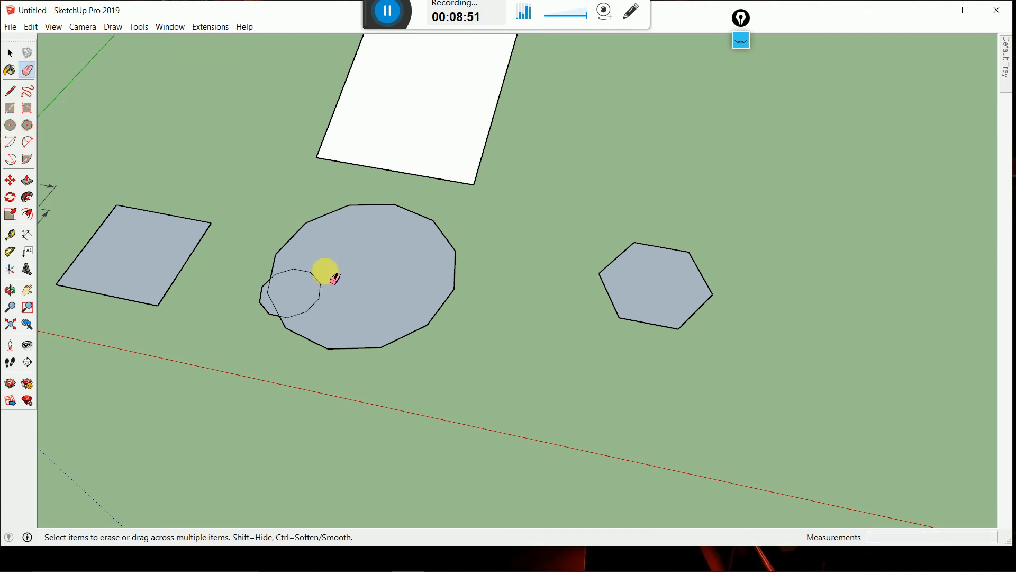
left_click_drag(312, 265, 311, 298)
scroll(257, 301, "up", 1)
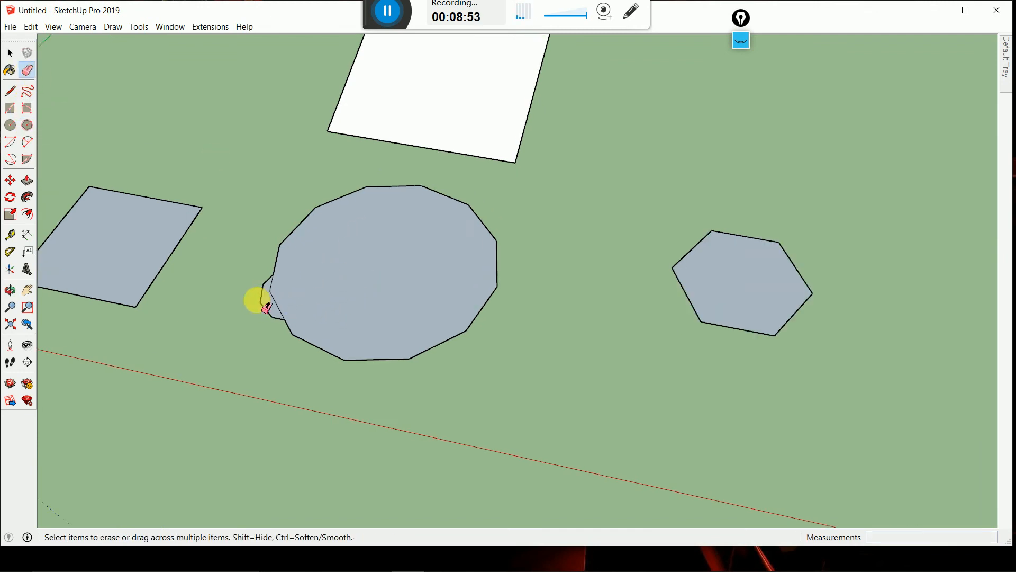
scroll(268, 296, "up", 1)
left_click_drag(272, 268, 268, 325)
- Push/Pull the twelve-sided circle's face upward about 143' into a cylinder
scroll(286, 371, "down", 1)
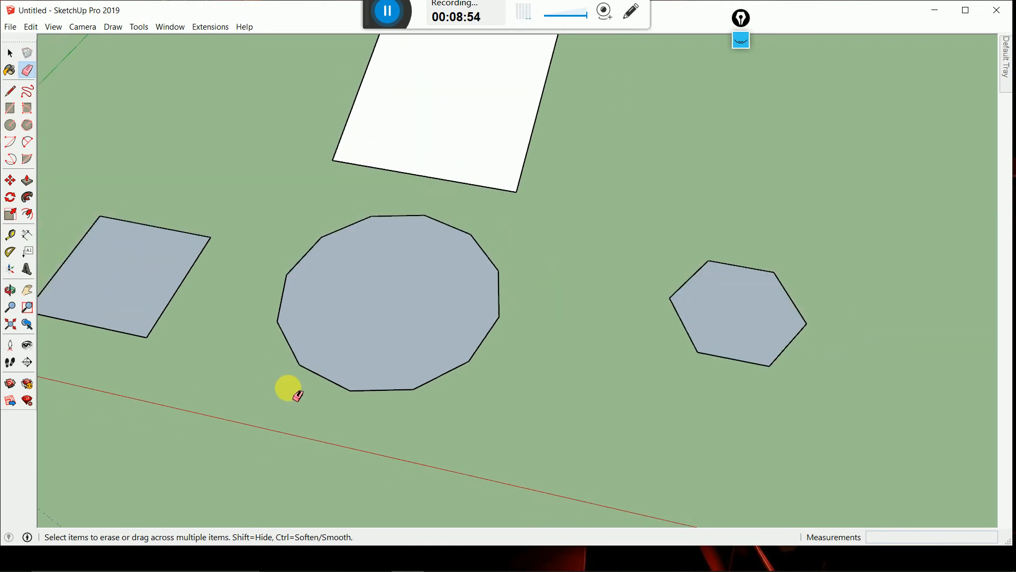
scroll(295, 386, "down", 1)
mouse_move(295, 386)
middle_mouse_down()
mouse_move(359, 370)
mouse_move(388, 344)
middle_mouse_up()
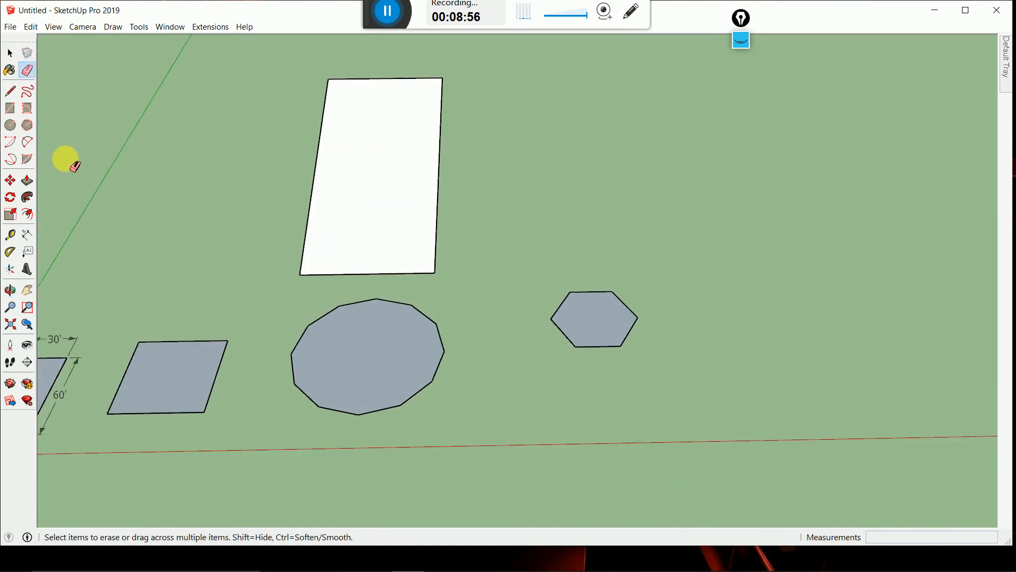
left_click(27, 181)
left_click(367, 383)
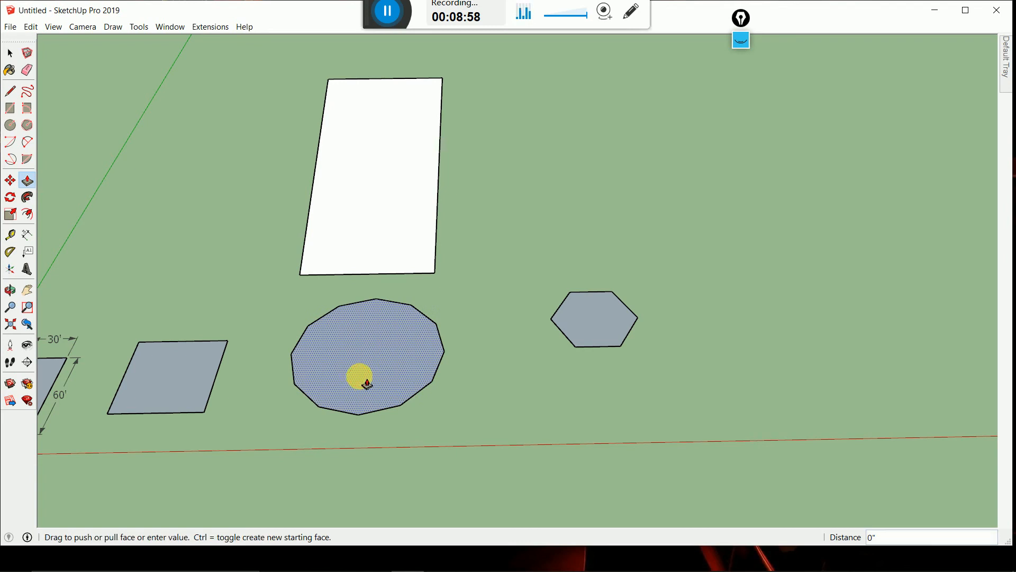
left_click(320, 209)
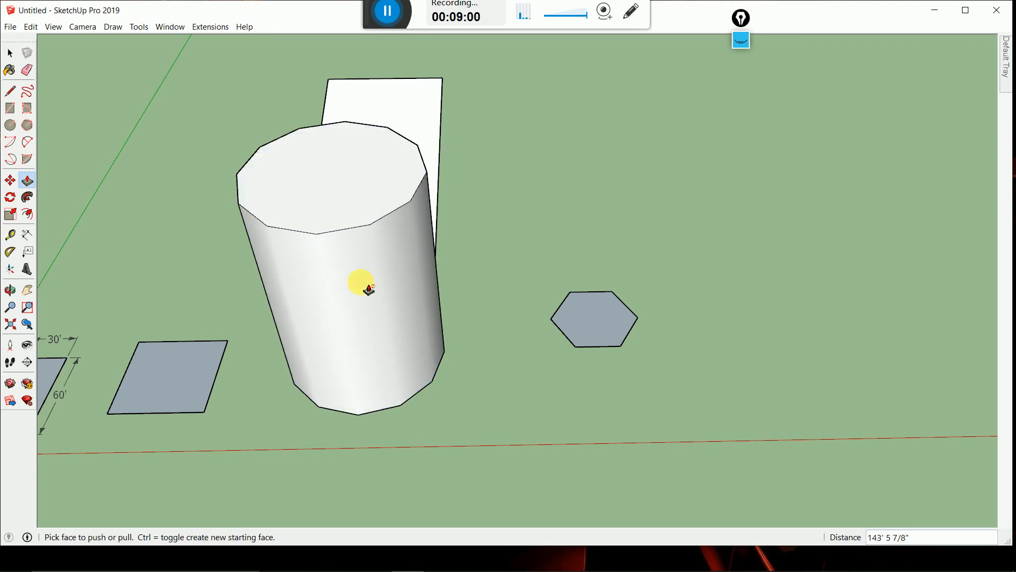
- Push/Pull the hexagon's face upward into a tall prism beside the cylinder
scroll(335, 295, "up", 1)
middle_click_drag(340, 318, 373, 344)
left_click(658, 329)
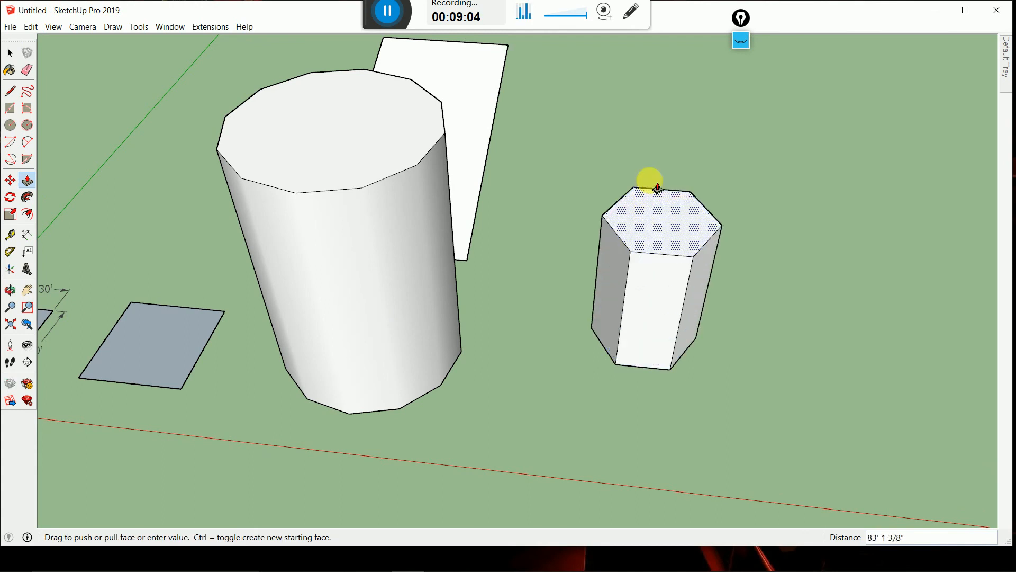
left_click(652, 109)
- Push/Pull the hexagonal prism's front side face outward about 44' and its adjacent left side face outward about 23'
left_click(675, 186)
left_click(665, 245)
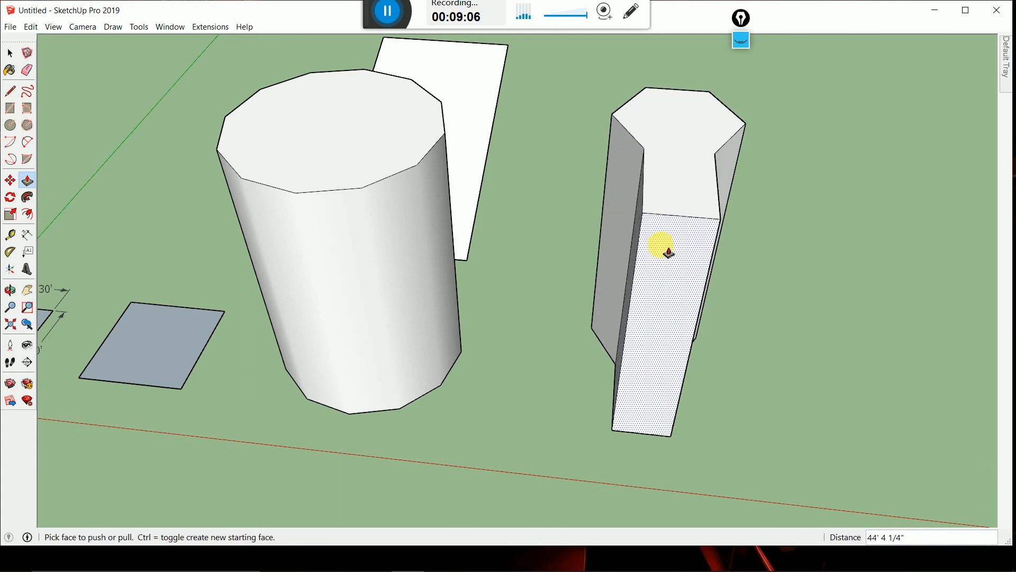
left_click(613, 186)
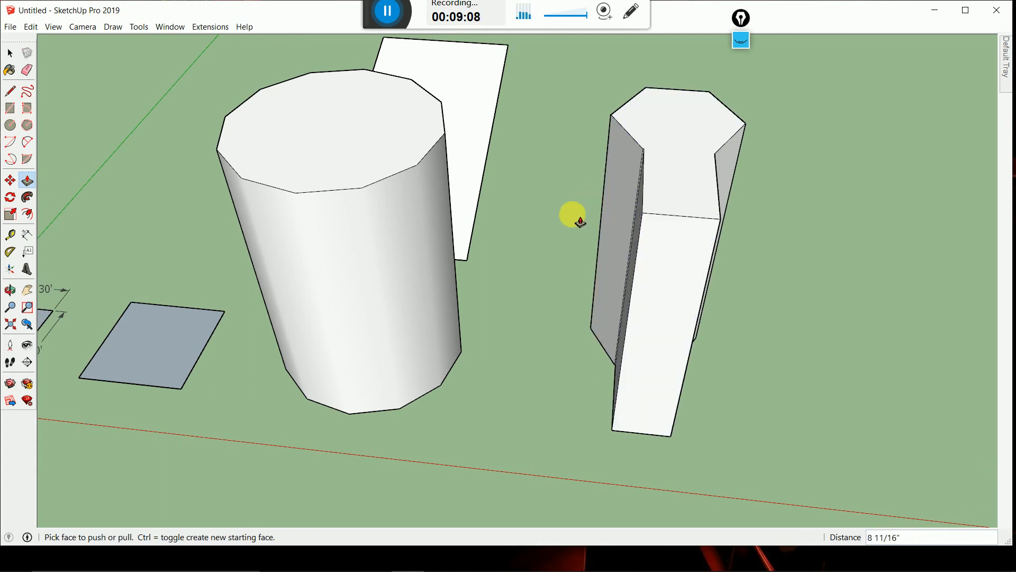
left_click(567, 207)
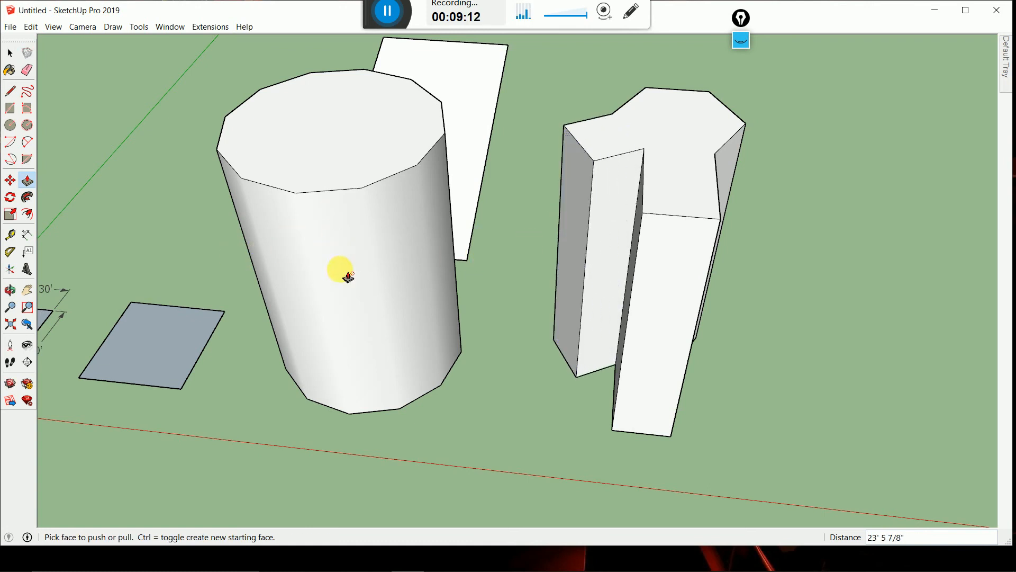
- Draw an arc from its center on the open ground beyond the prism, with a radius of about 247' and an angle of 105 degrees
scroll(363, 291, "down", 8)
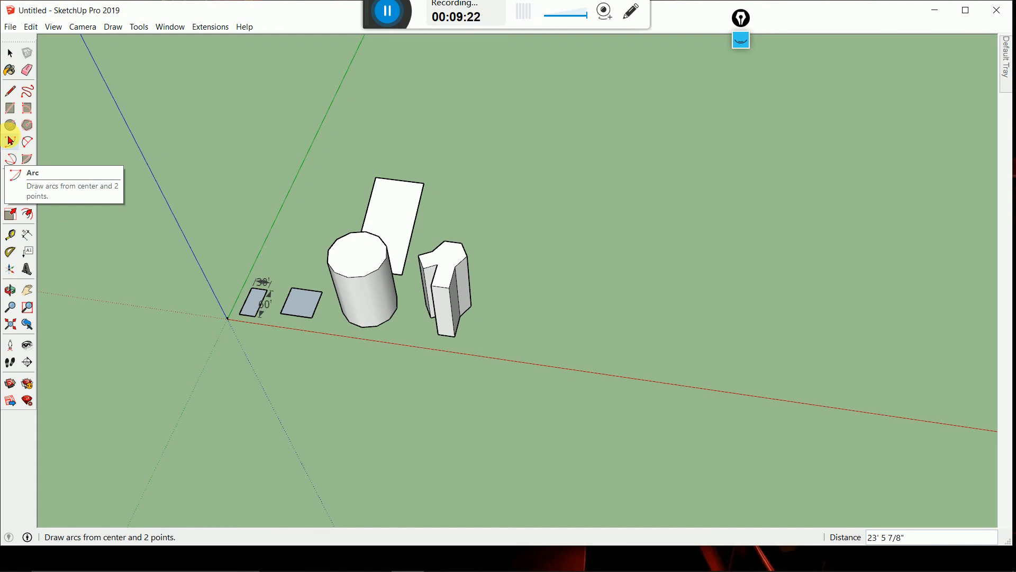
left_click(10, 143)
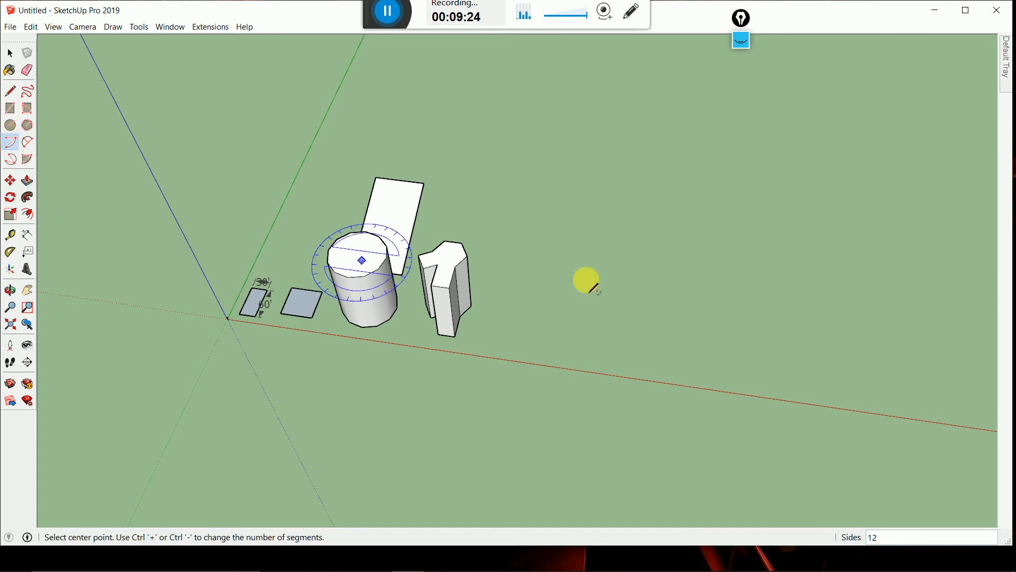
left_click(610, 289)
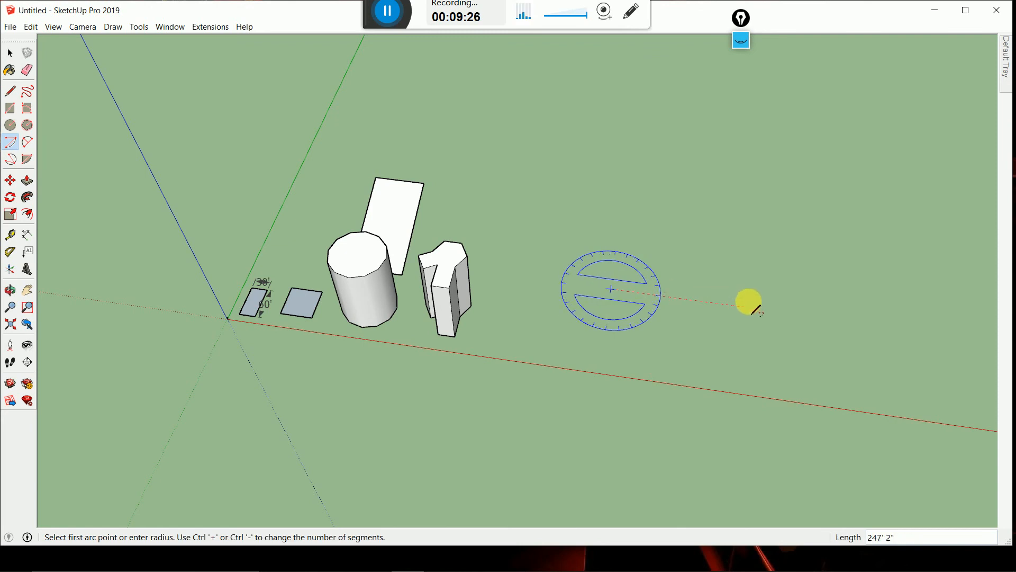
left_click(747, 307)
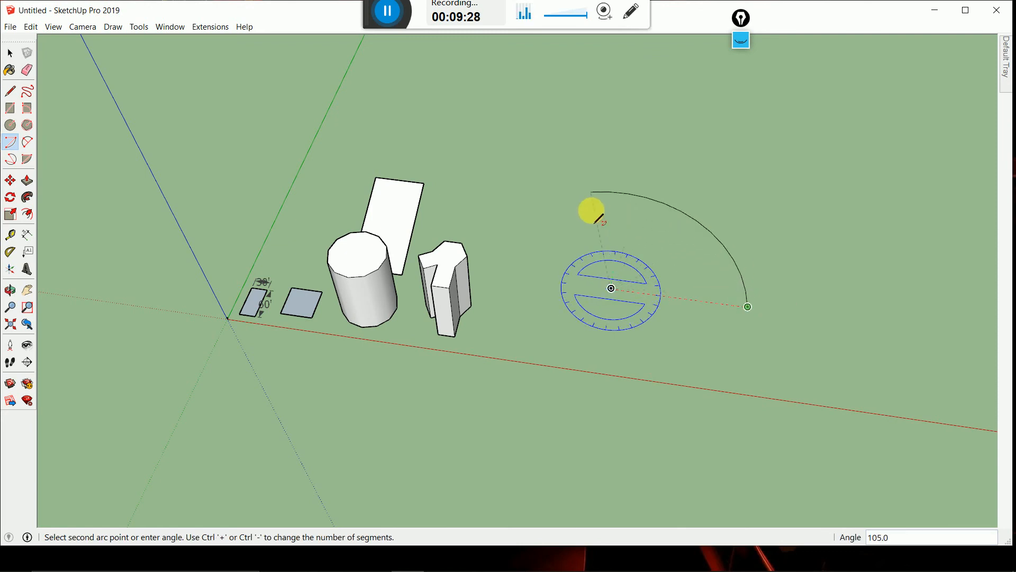
left_click(591, 212)
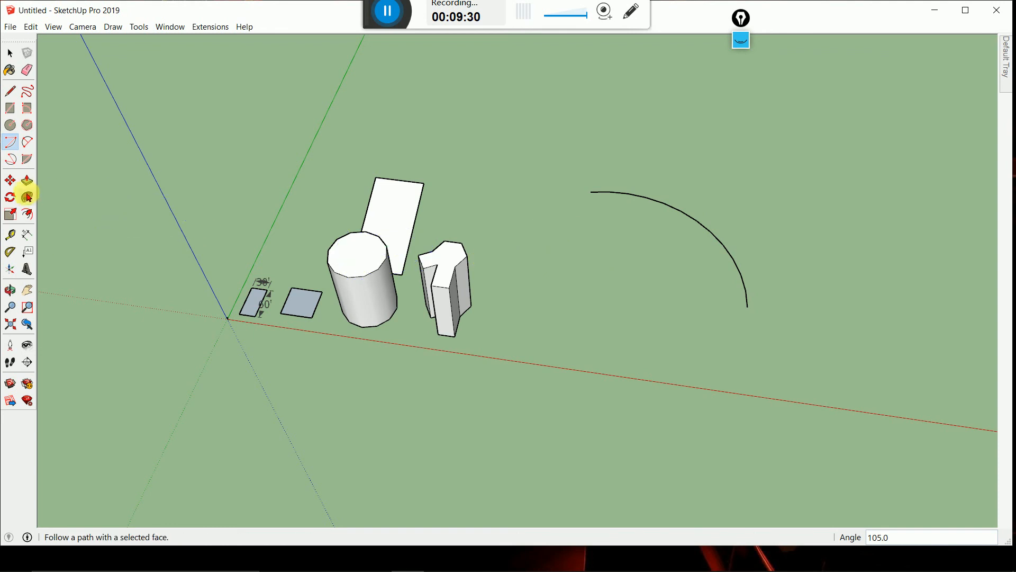
- Draw a two-point arc across the red axis from the first arc, bulging away from the axis by about 120'
left_click(27, 143)
left_click(525, 416)
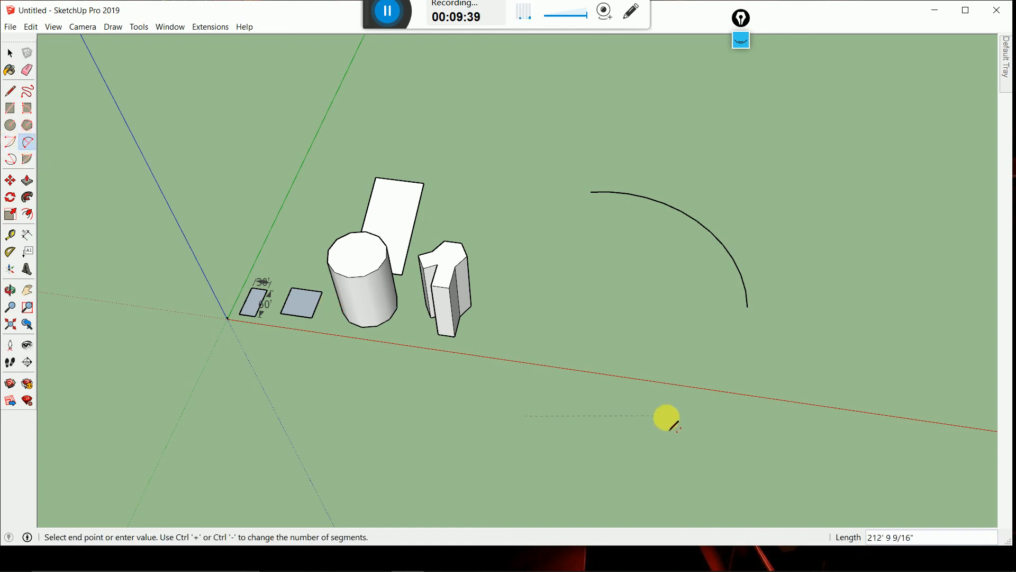
left_click(718, 445)
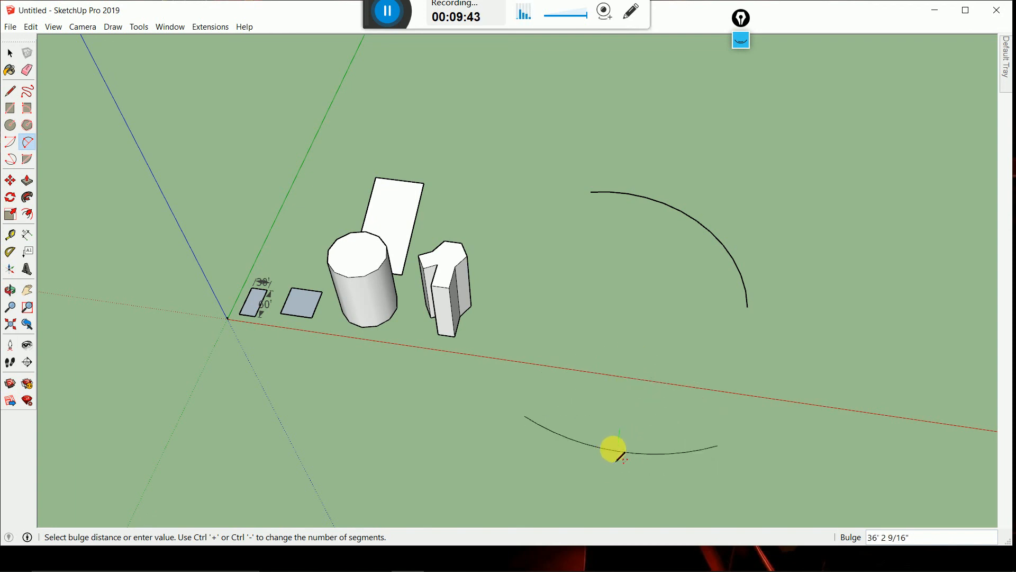
middle_click_drag(612, 450, 674, 256)
scroll(671, 308, "up", 2)
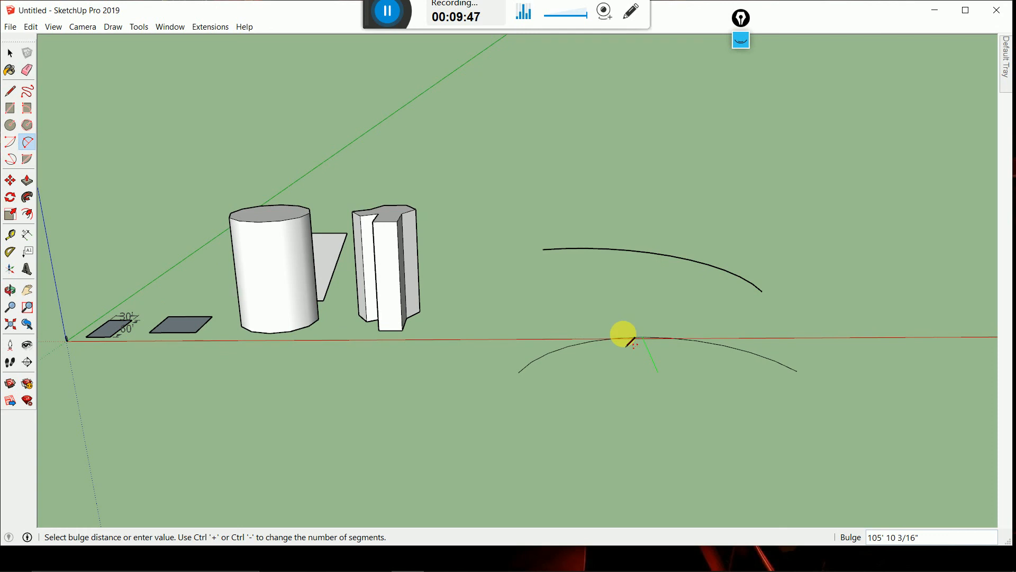
scroll(625, 339, "up", 1)
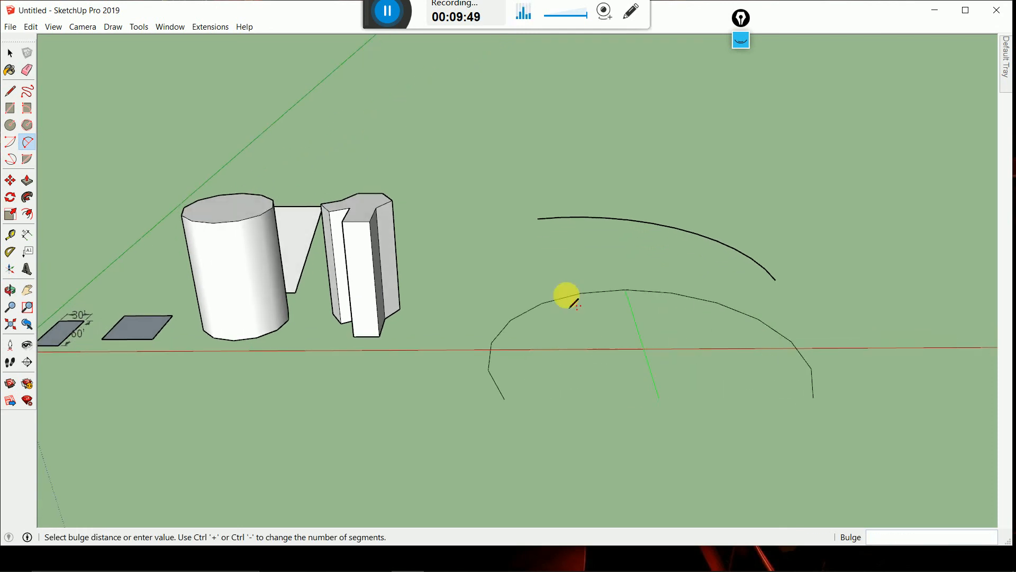
scroll(566, 299, "down", 2)
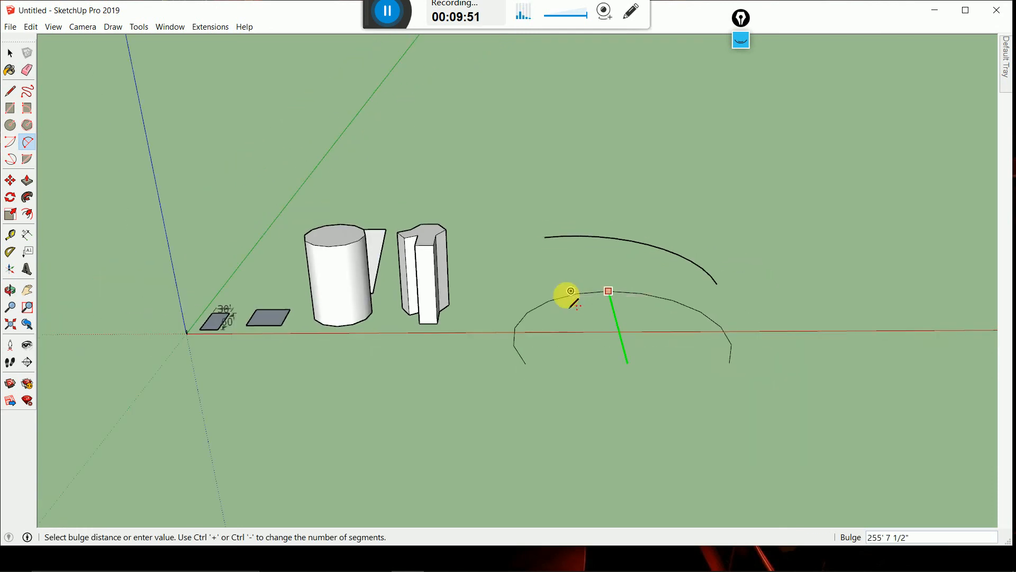
left_click(621, 418)
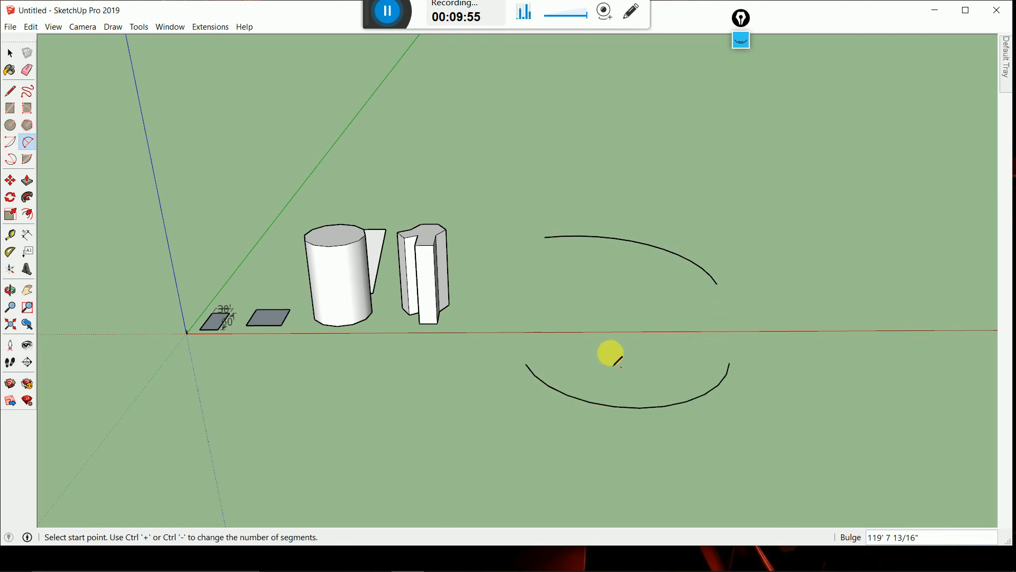
- Draw a second two-point arc from the lower arc's left end to near its right end, bulging about 127' the opposite way
left_click(526, 364)
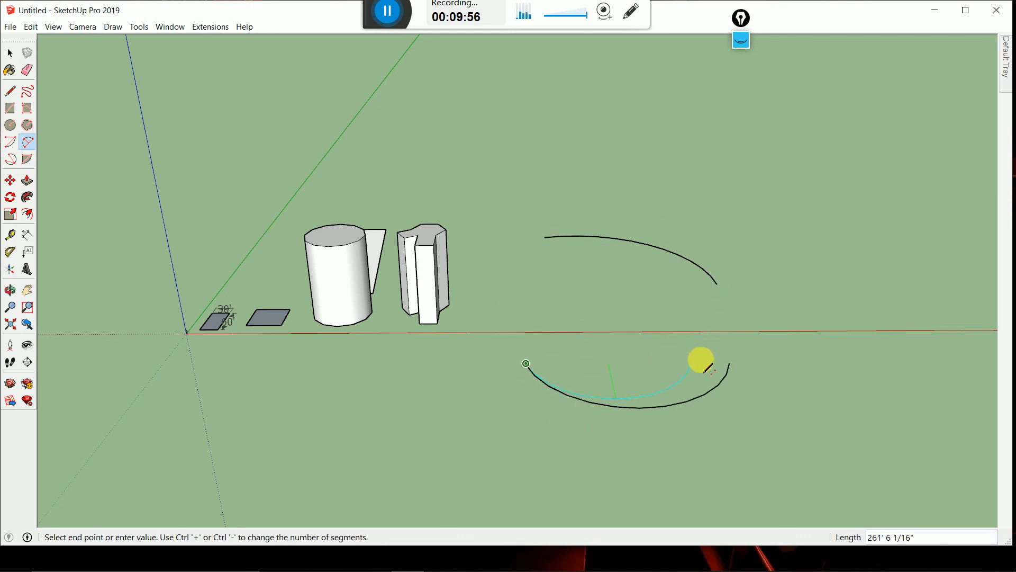
left_click(732, 381)
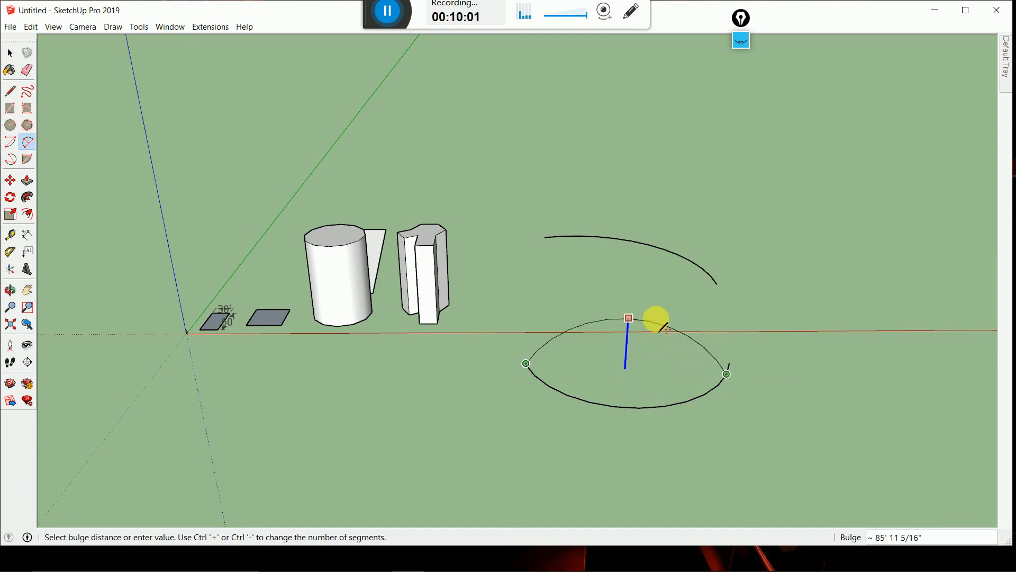
left_click(642, 299)
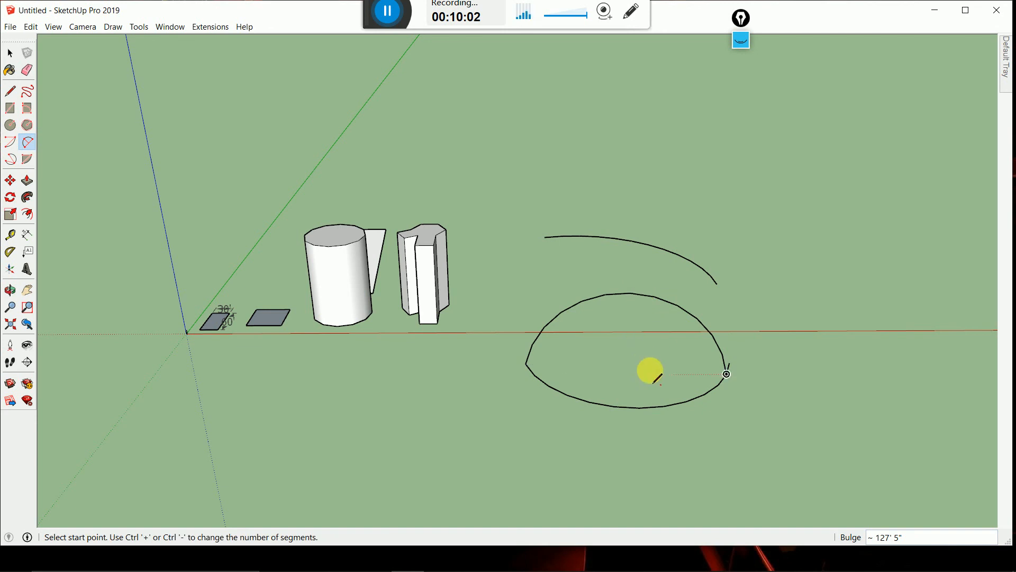
- View the arcs side-on from ground level and mark the upright arc's upward bulge with a pen-drawn arrow
middle_click_drag(638, 370, 584, 224)
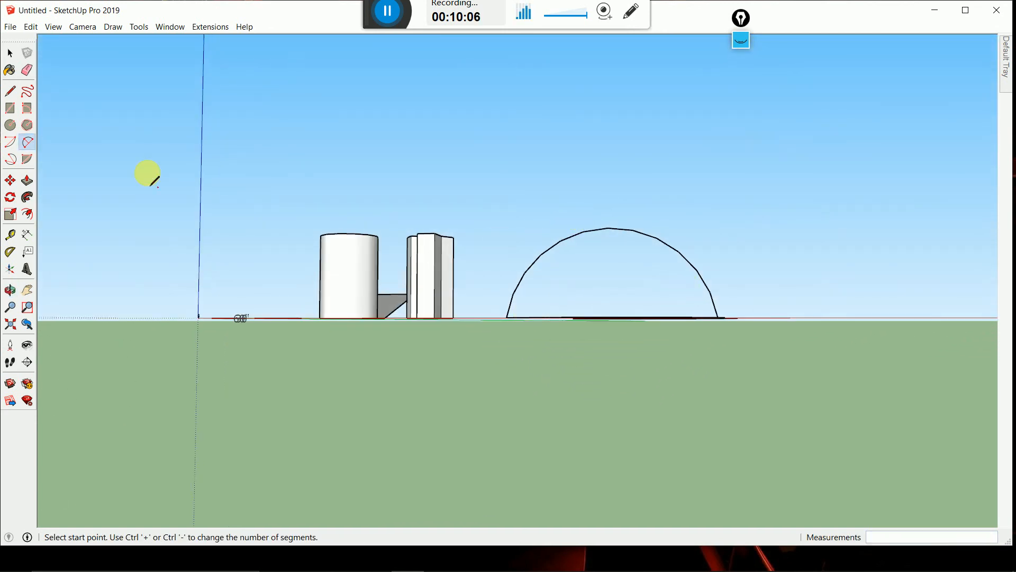
left_click(748, 49)
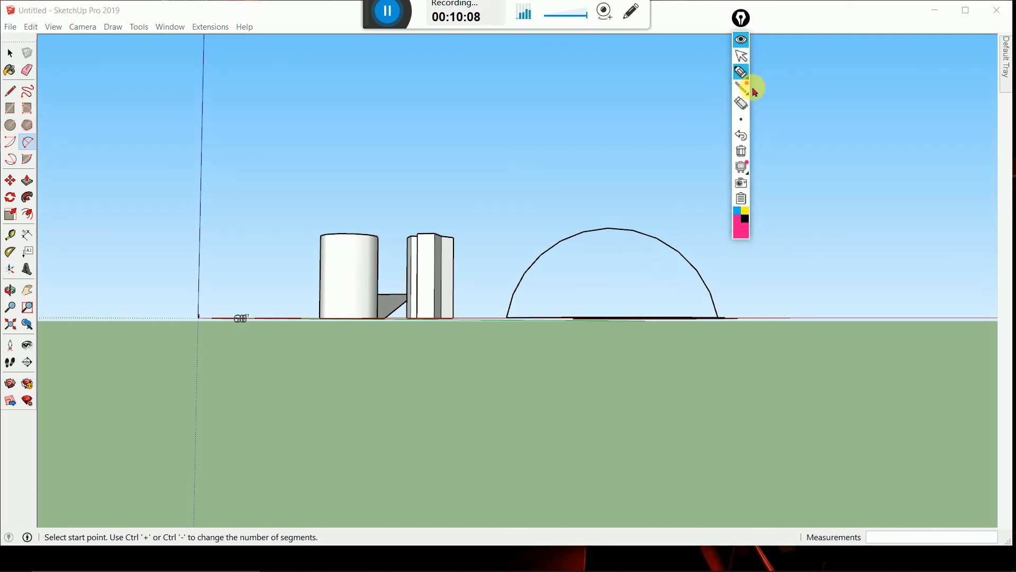
left_click_drag(587, 253, 584, 344)
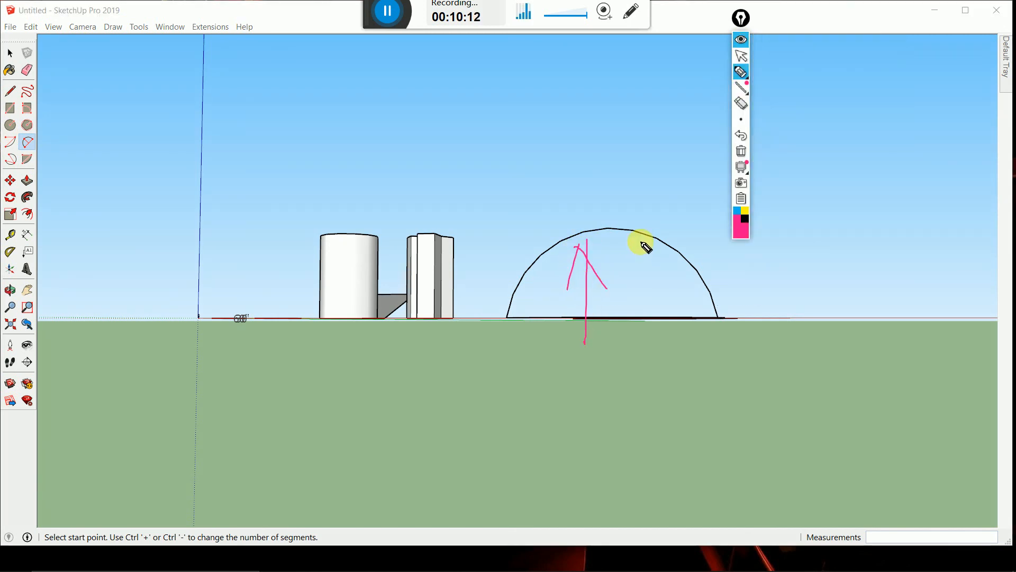
left_click(740, 42)
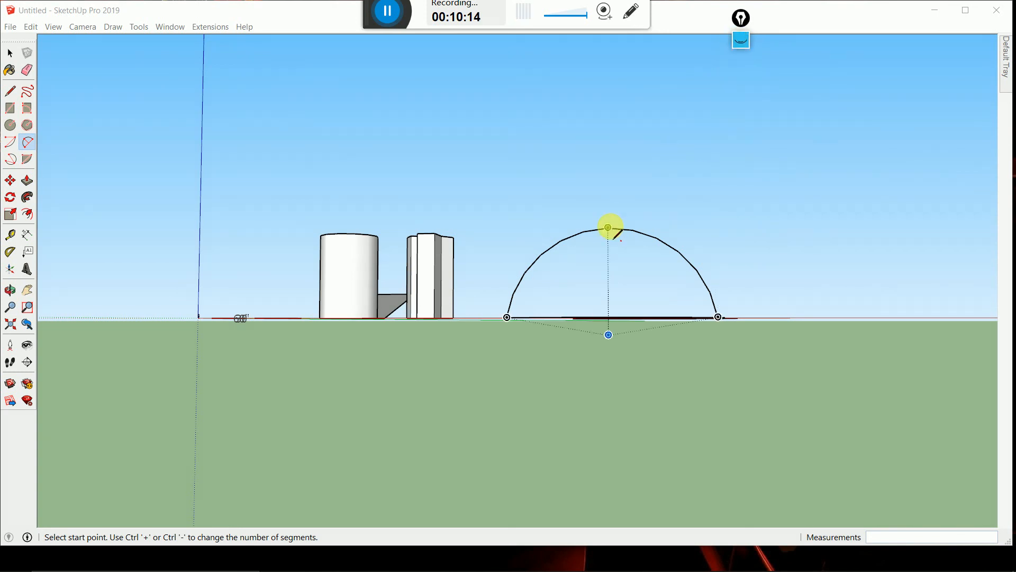
middle_click_drag(610, 227, 628, 390)
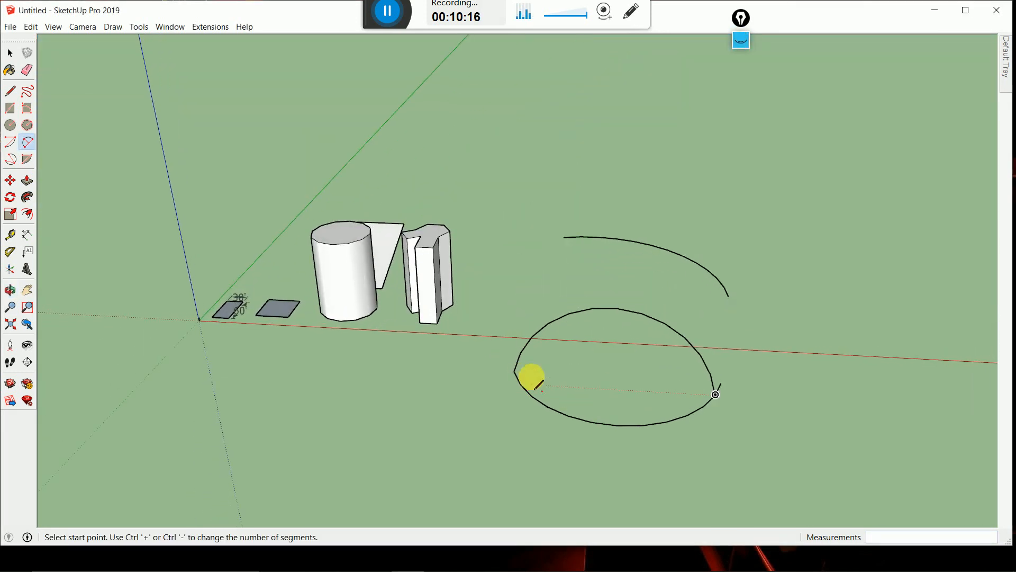
left_click(514, 371)
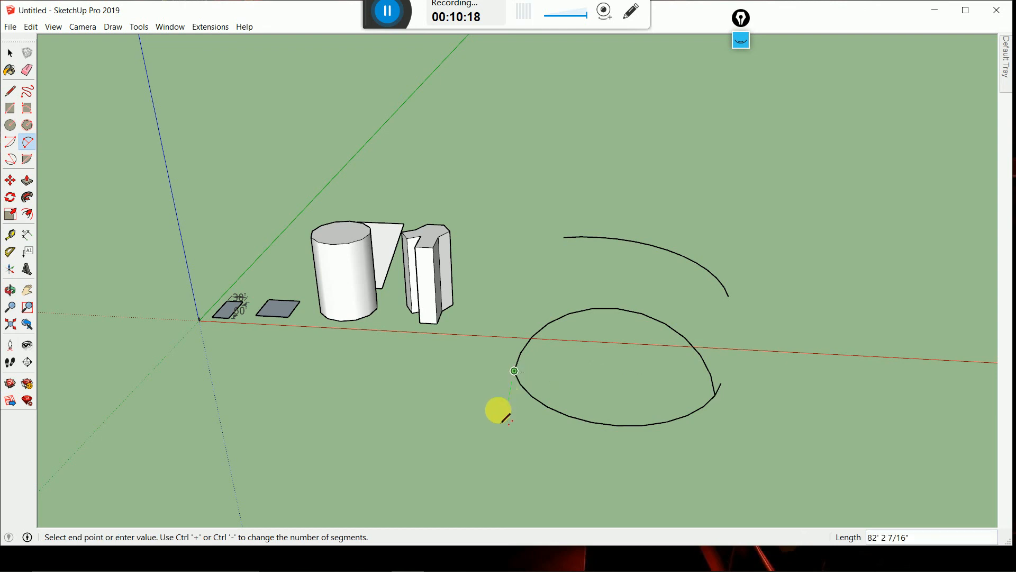
left_click(488, 447)
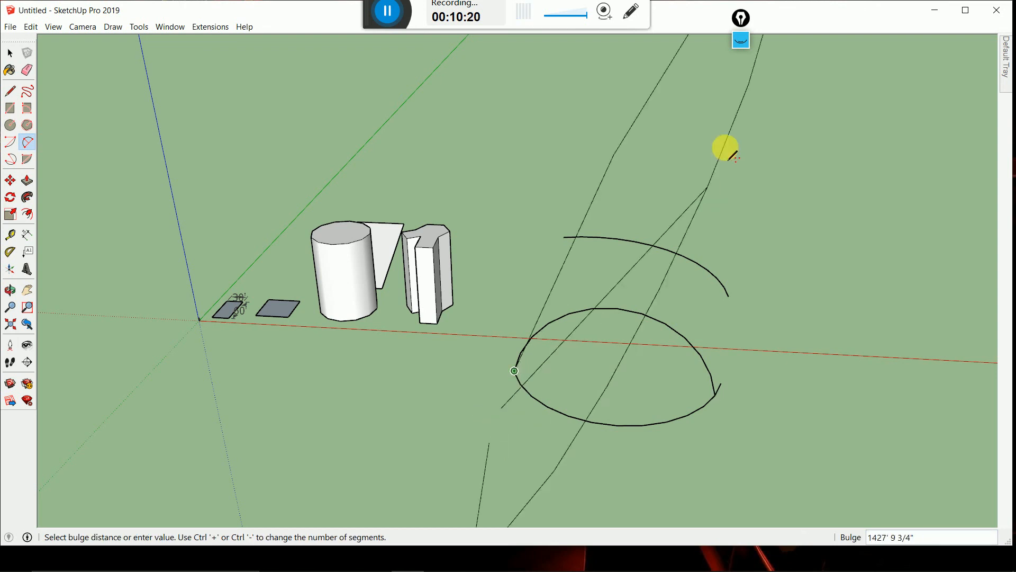
key("Escape")
- Clear the arrow annotation and sketch pen marks for the lower arc's chord, its bulge and a downward direction arrow
left_click(737, 46)
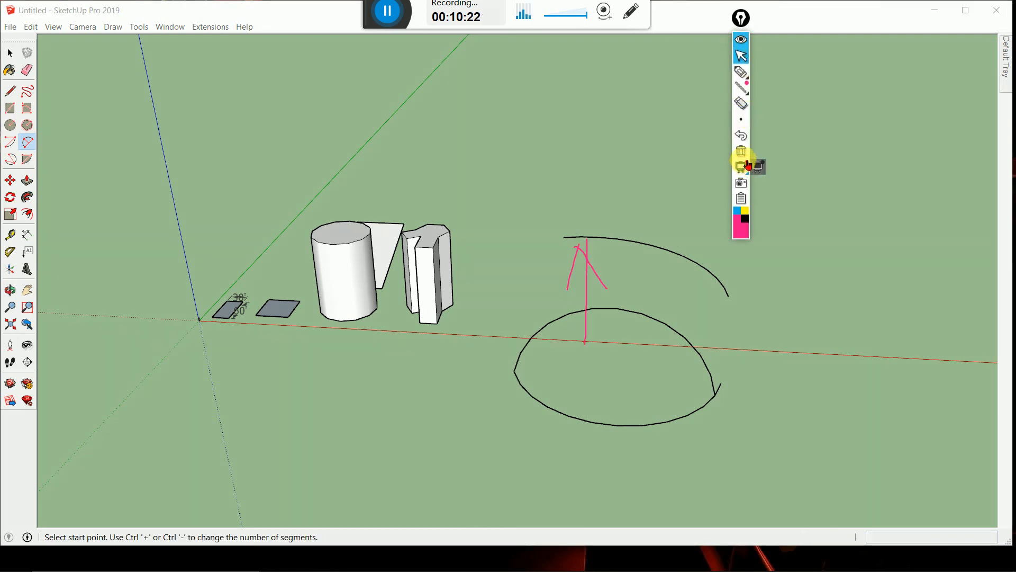
left_click(742, 152)
left_click(749, 90)
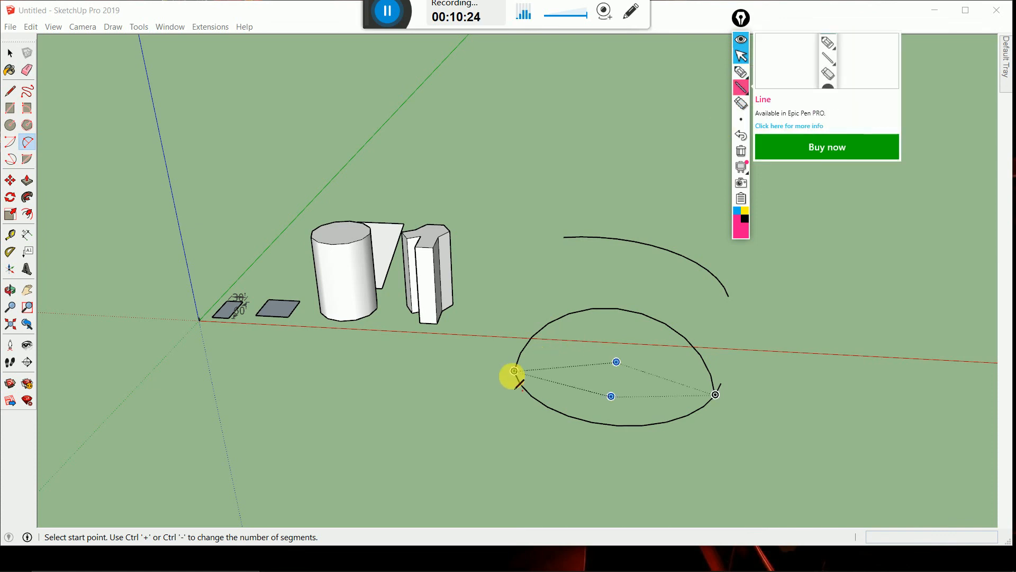
left_click(751, 71)
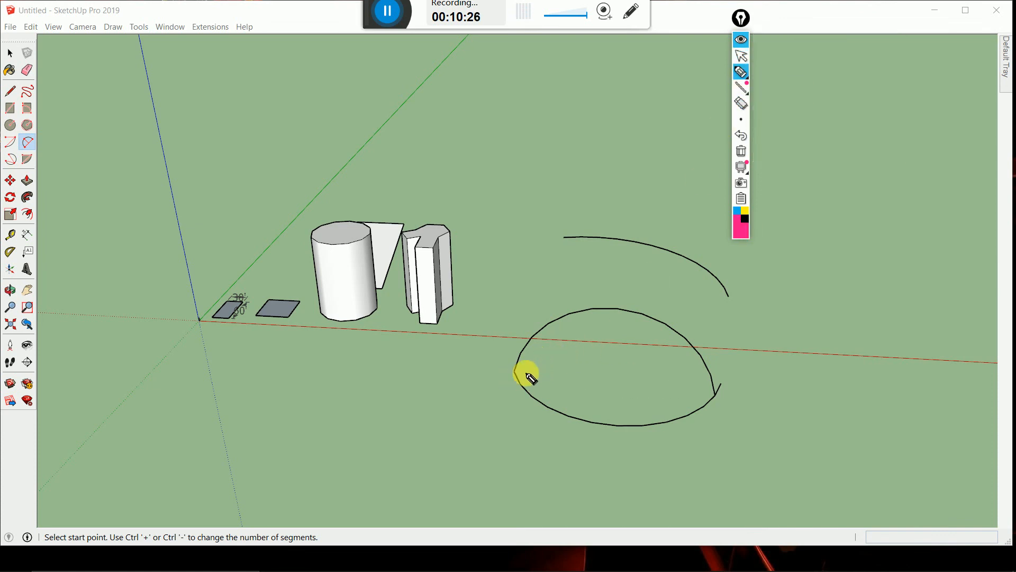
left_click_drag(520, 376, 716, 369)
left_click_drag(511, 376, 498, 494)
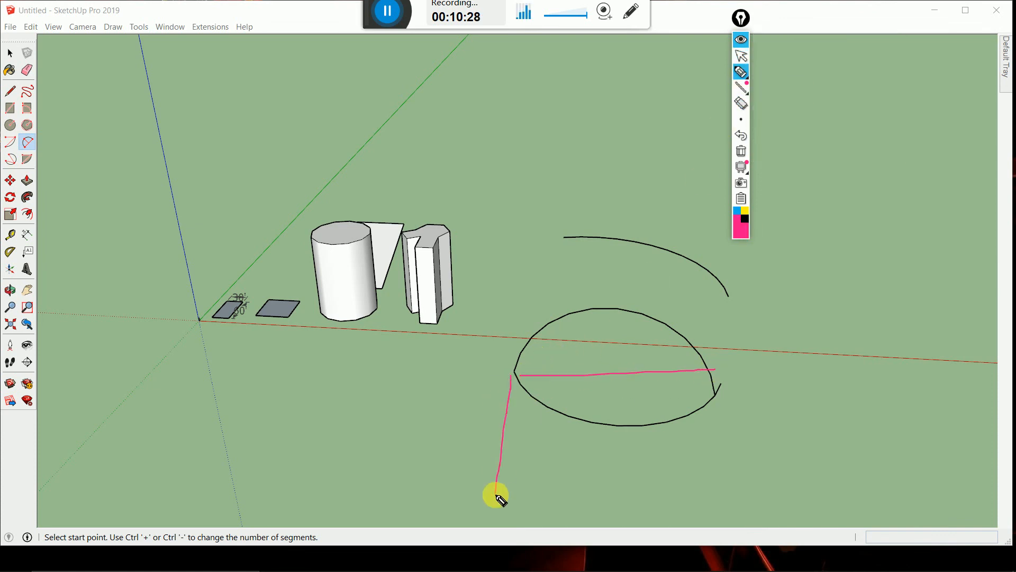
left_click_drag(493, 450, 525, 486)
mouse_move(513, 374)
left_mouse_down()
mouse_move(605, 419)
mouse_move(703, 378)
left_mouse_up()
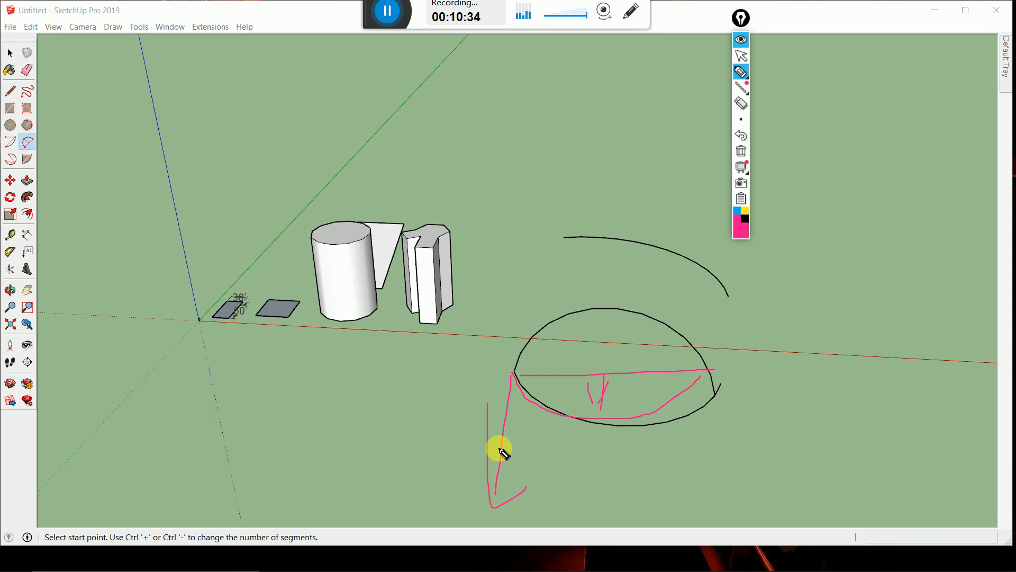
- Clear all pen annotations from the screen and hide the annotation toolbar
mouse_move(748, 90)
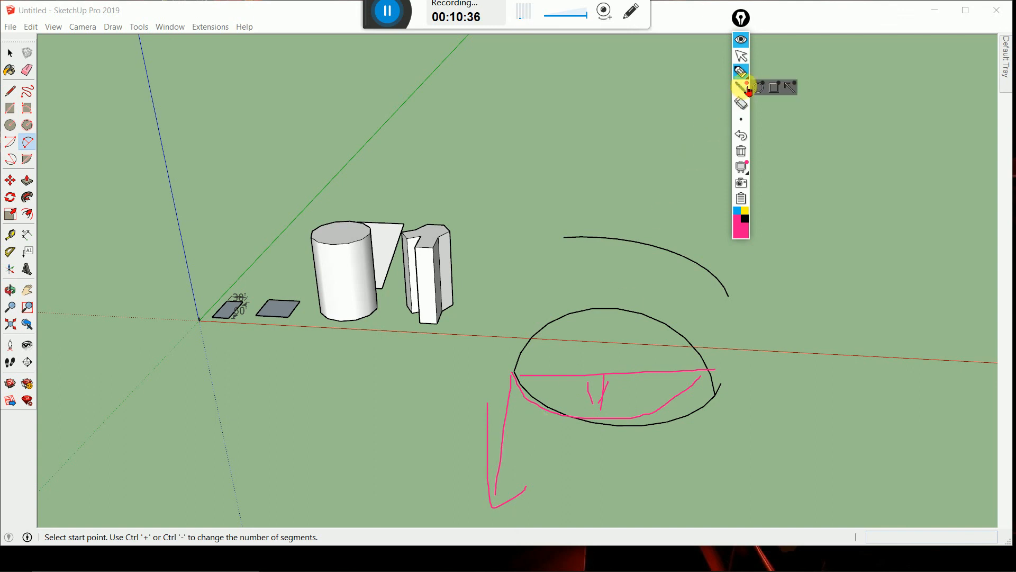
left_click(742, 152)
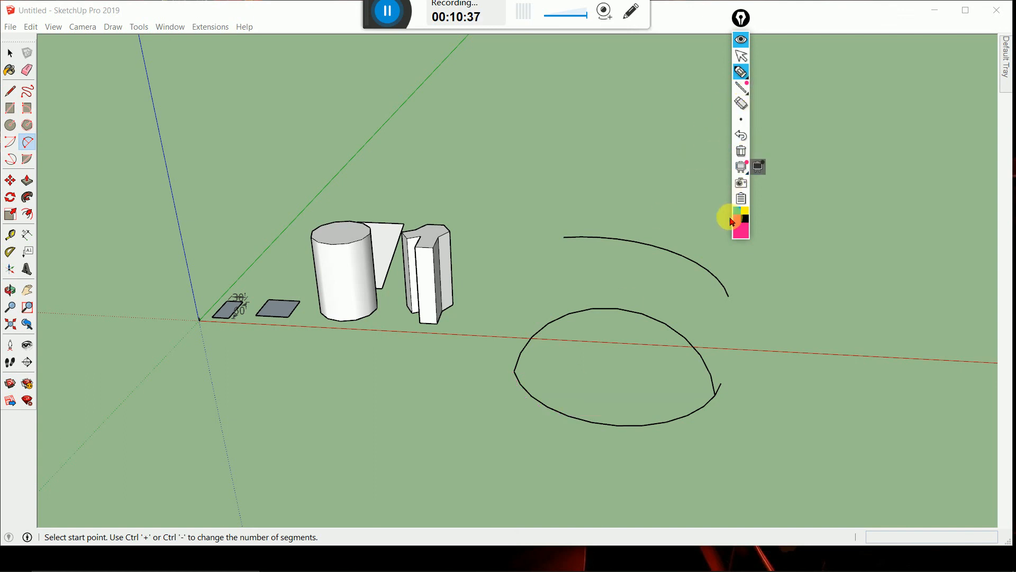
left_click(741, 39)
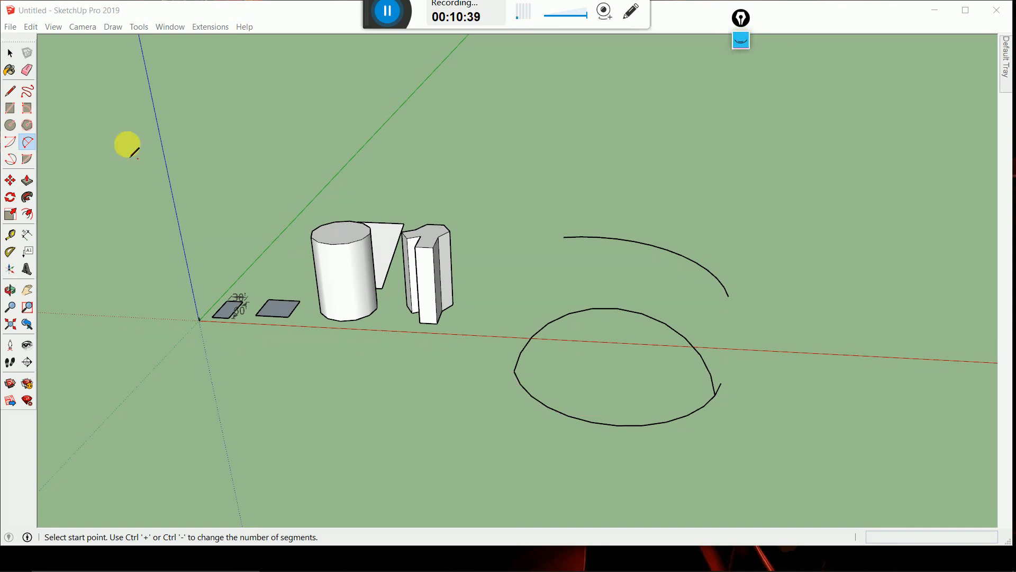
- Draw a closed triangle with lines on the open ground beyond the arcs, with sides of about 747', 589' and 489'
left_click(11, 160)
scroll(76, 334, "down", 4)
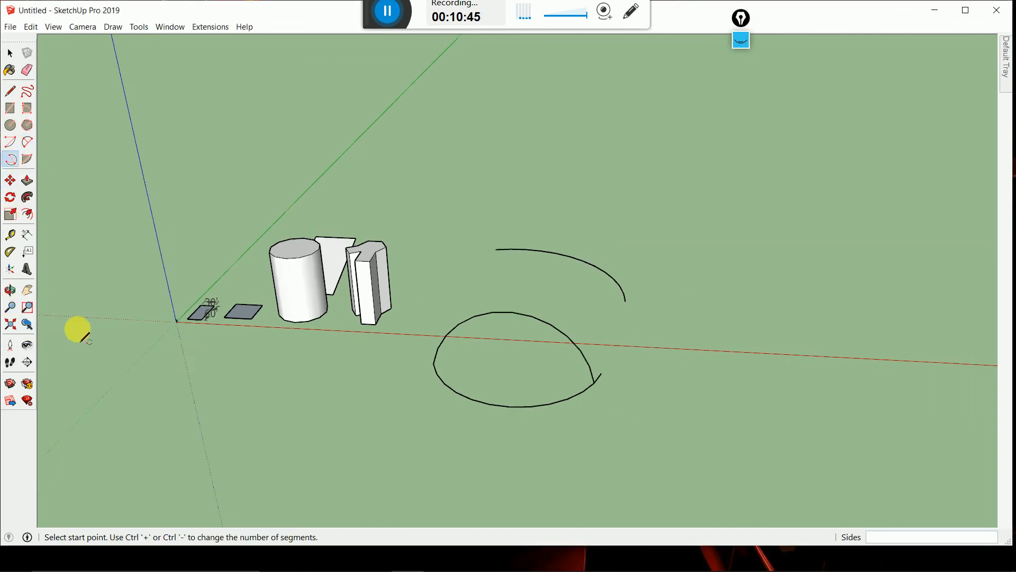
left_click(10, 91)
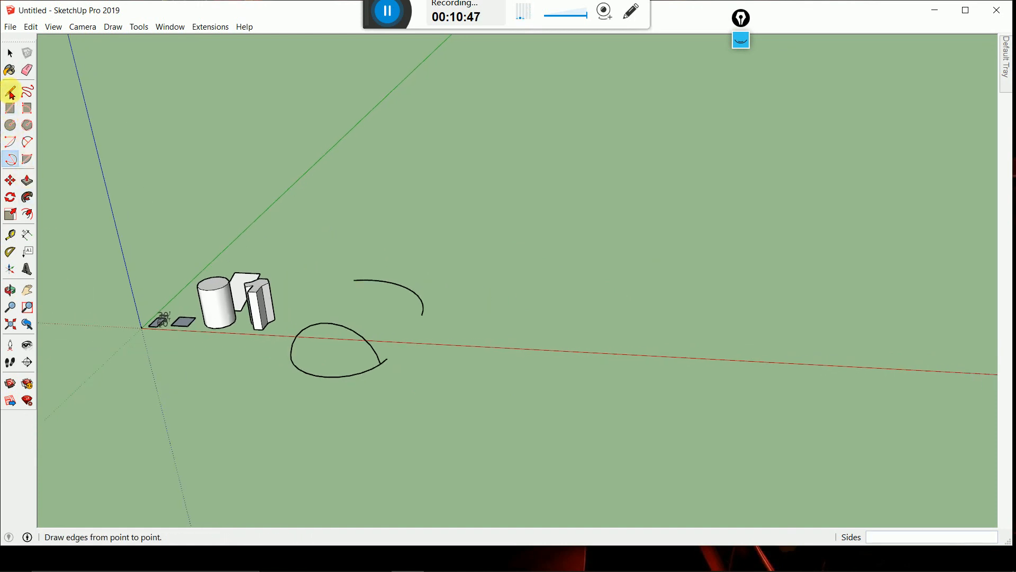
left_click(518, 336)
left_click(564, 247)
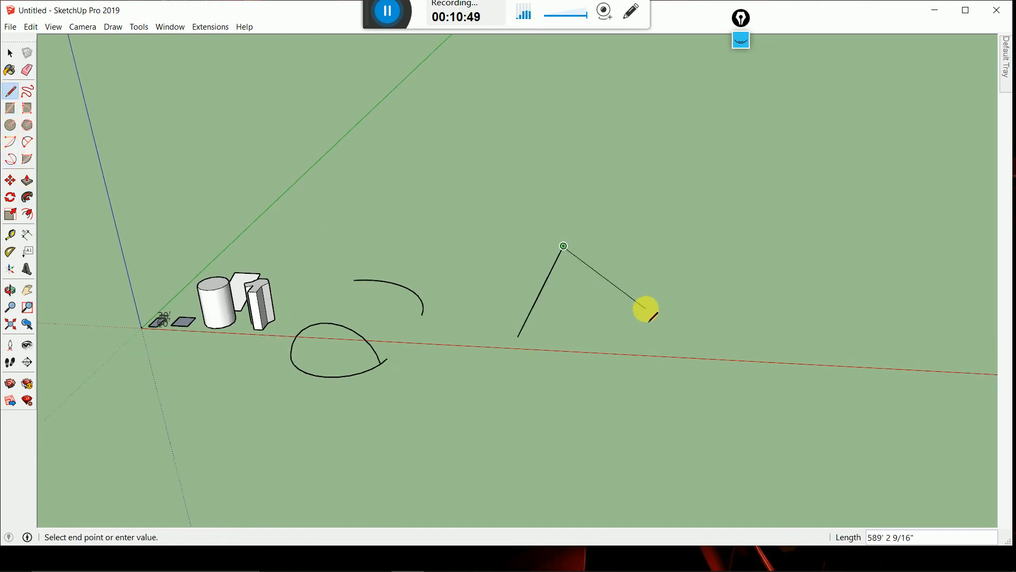
left_click(645, 307)
left_click(518, 337)
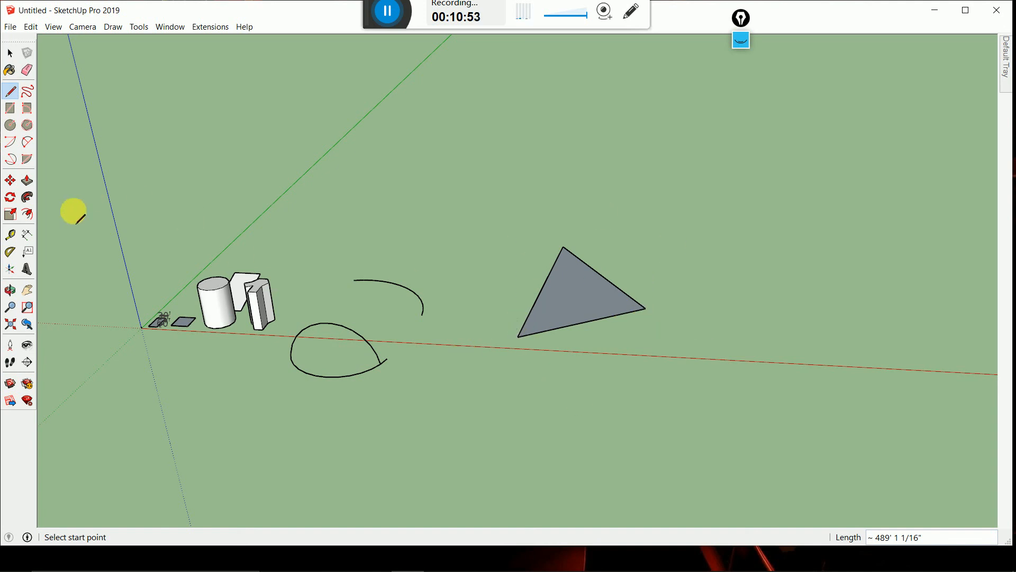
- Draw a 3-point arc through the triangle's three corners, spanning an angle of about 278 degrees
left_click(10, 159)
left_click(518, 337)
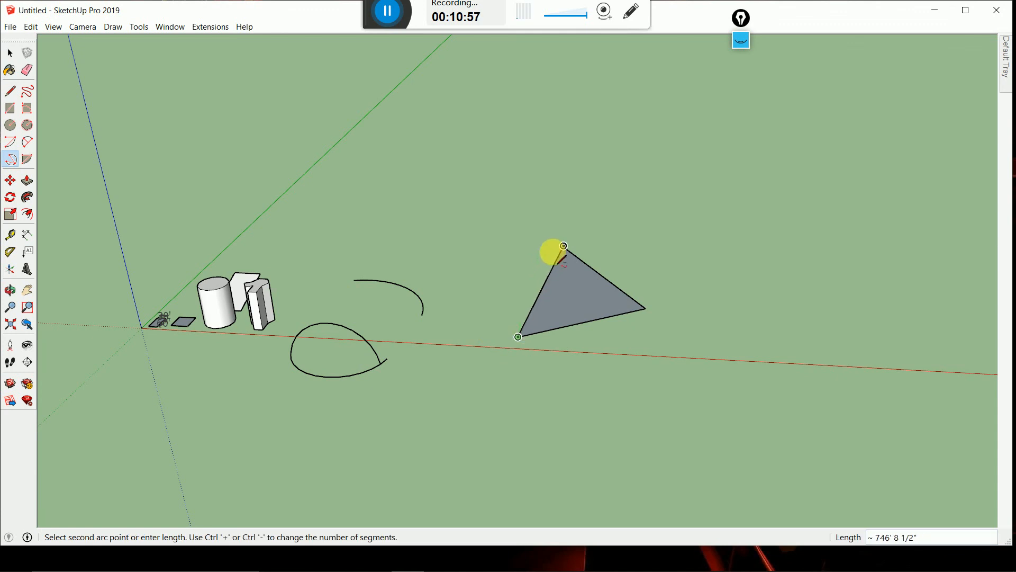
left_click(563, 248)
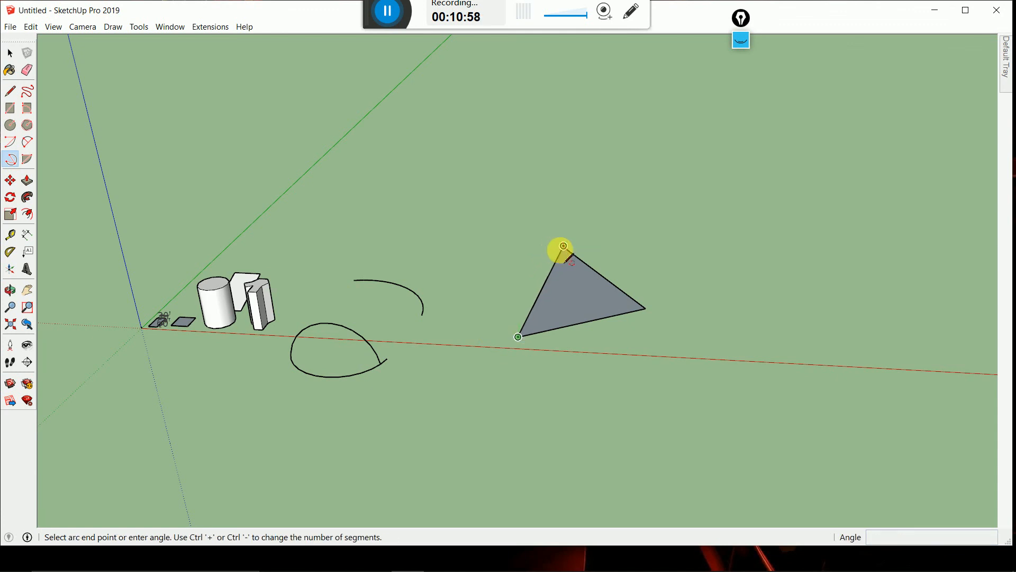
left_click(645, 308)
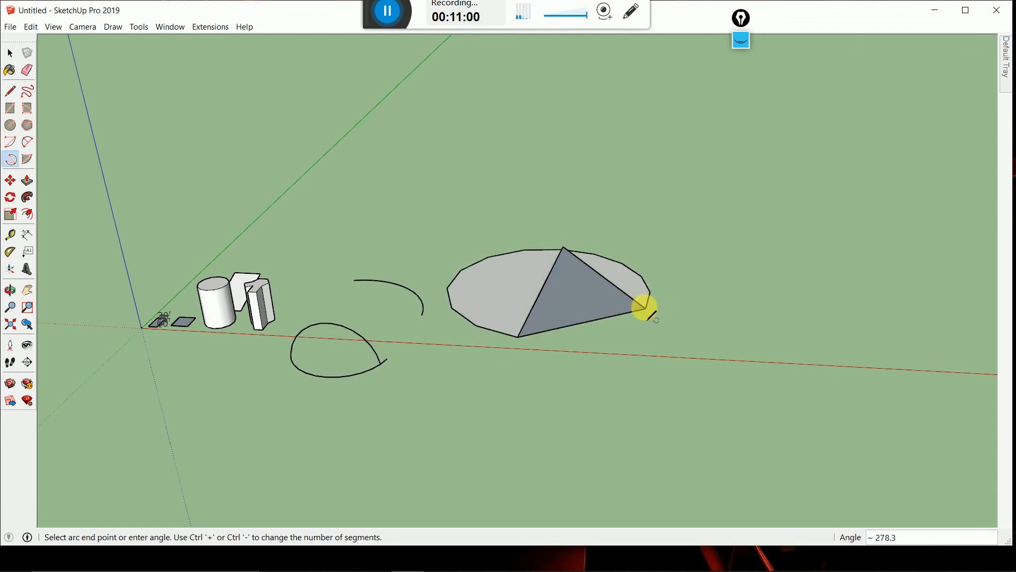
middle_click_drag(624, 298, 378, 386)
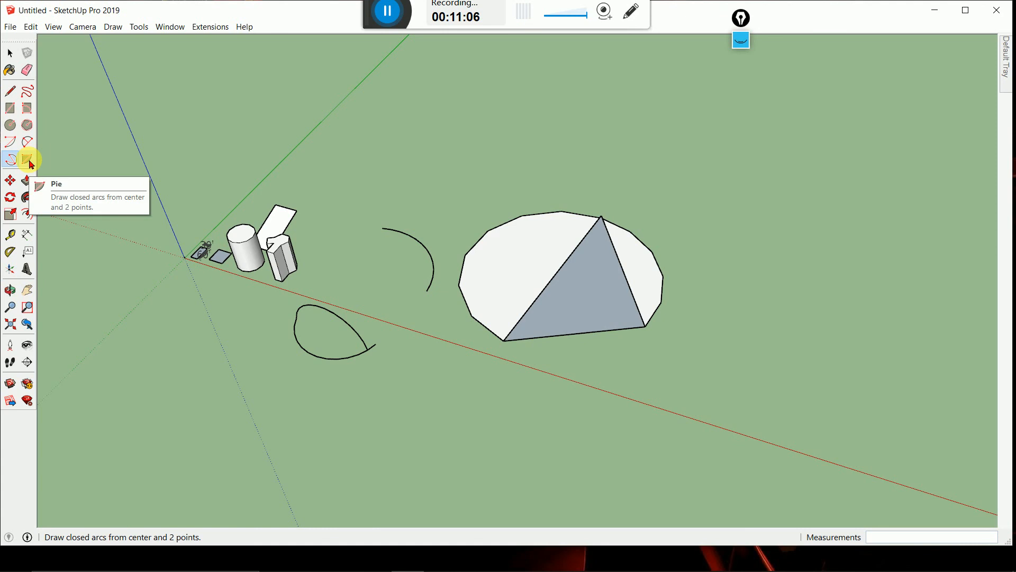
- Draw a two-point arc on the open ground beyond the triangle, beside the red axis, with a bulge of about 313'
left_click(27, 142)
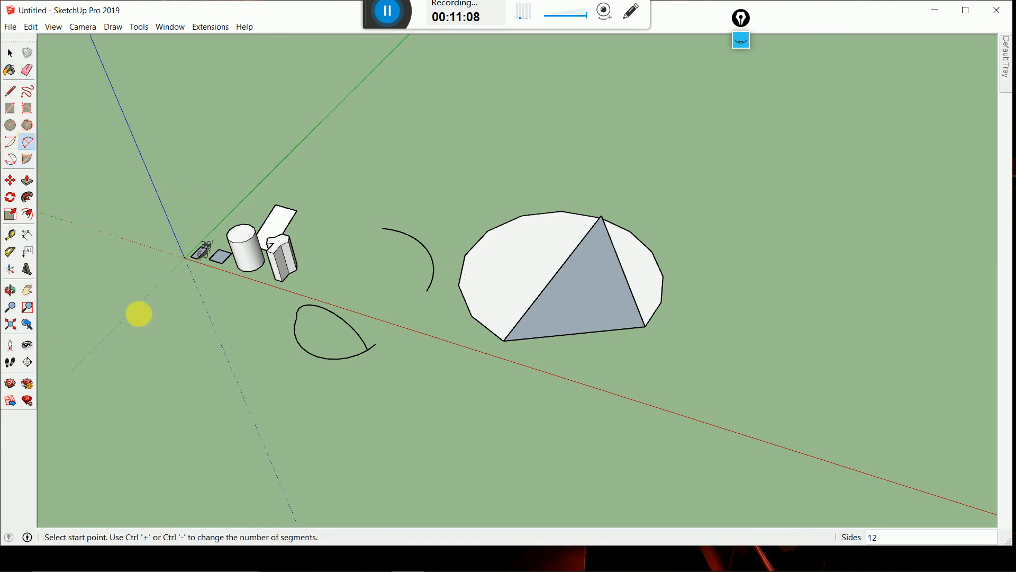
scroll(265, 389, "down", 3)
left_click(664, 385)
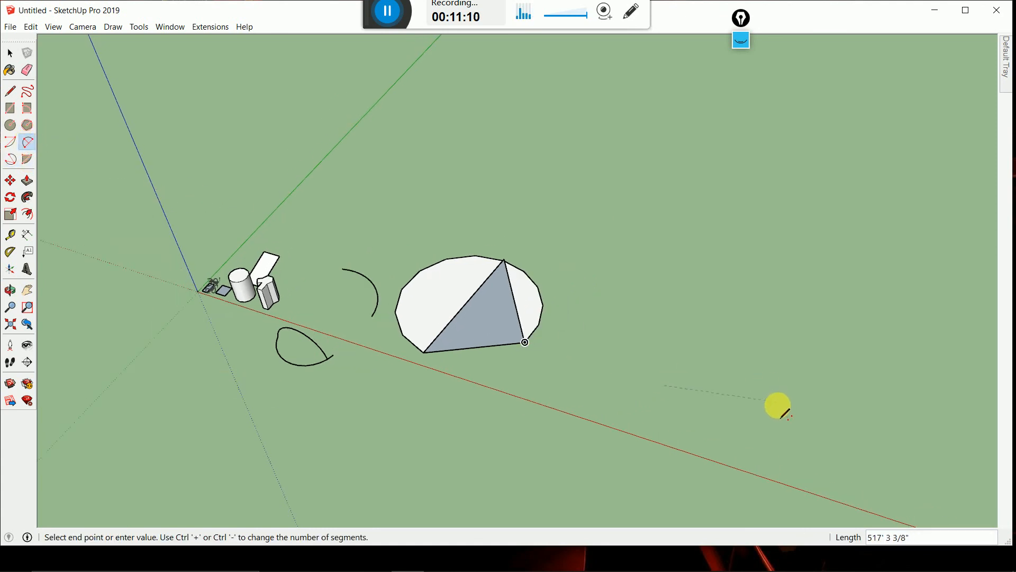
left_click(775, 416)
left_click(768, 363)
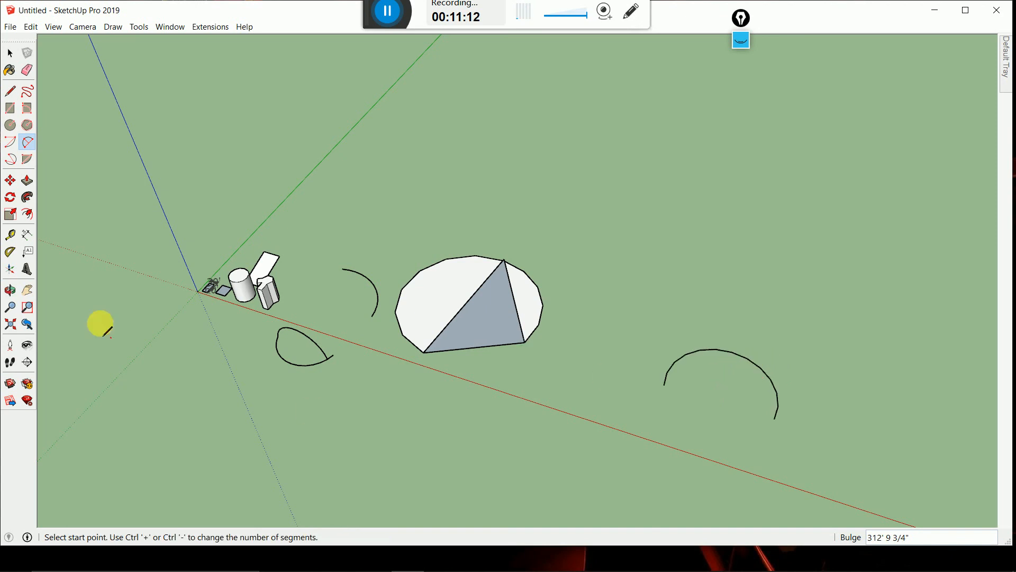
- Draw a pie behind the new arc, its first edge along the red direction with about 520' radius, sweeping about 138 degrees
left_click(27, 159)
left_click(618, 250)
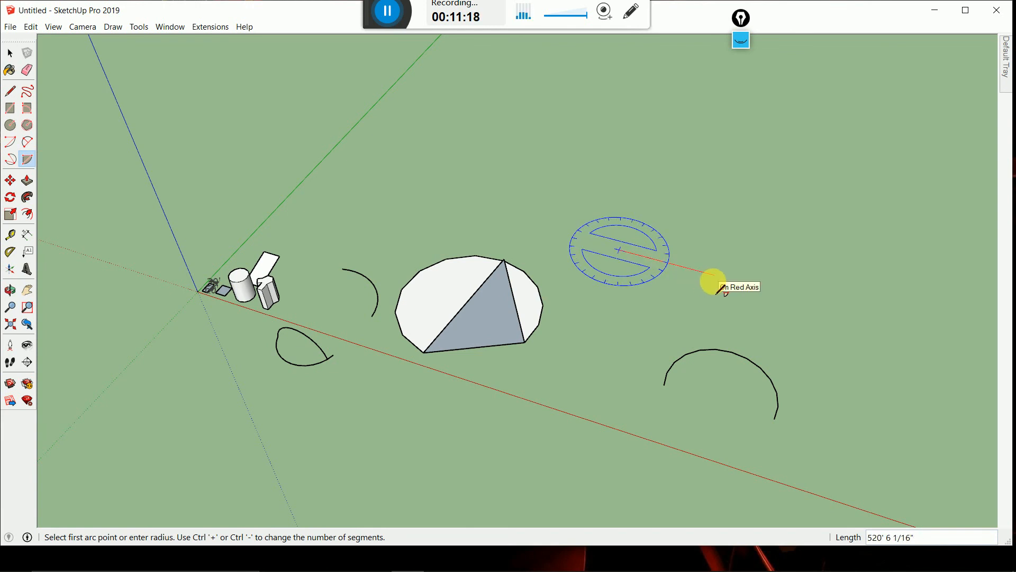
left_click(715, 276)
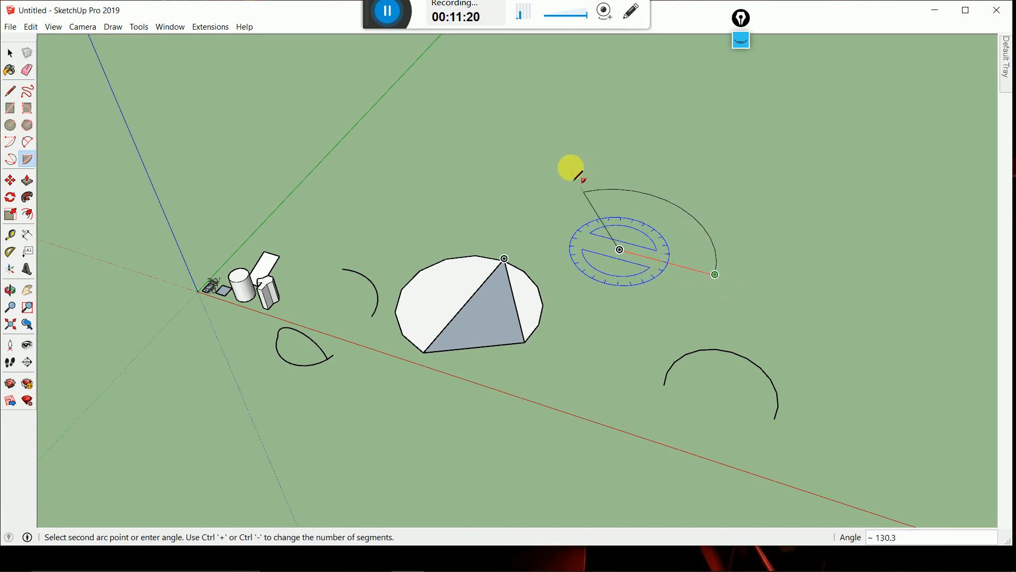
left_click(561, 184)
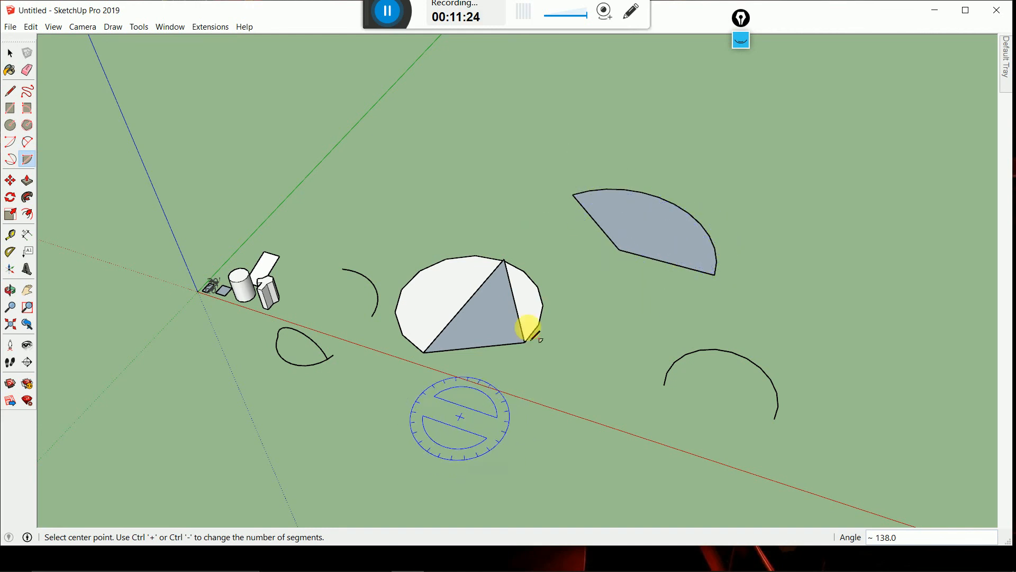
middle_click_drag(509, 306, 317, 159)
left_click(10, 53)
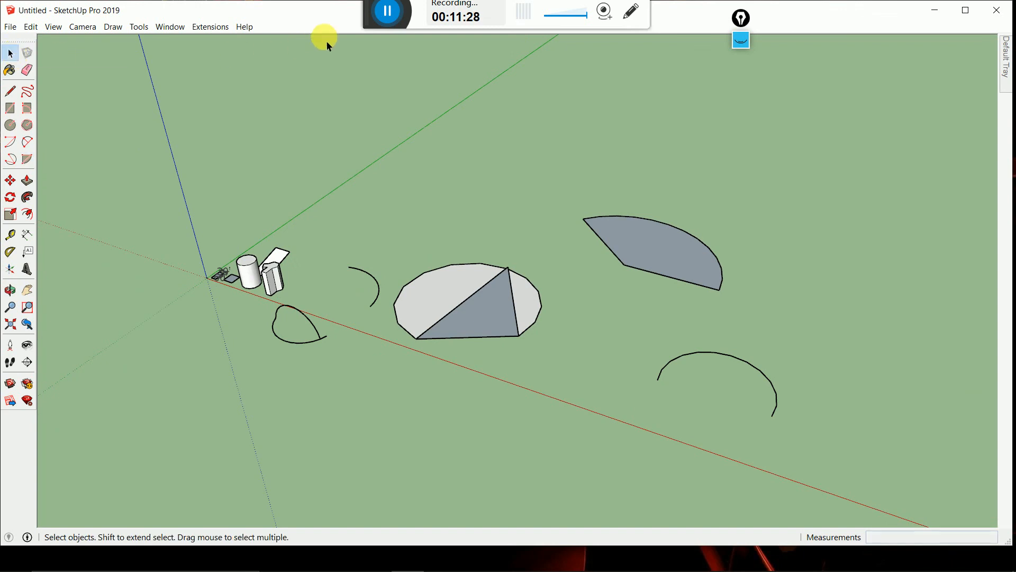